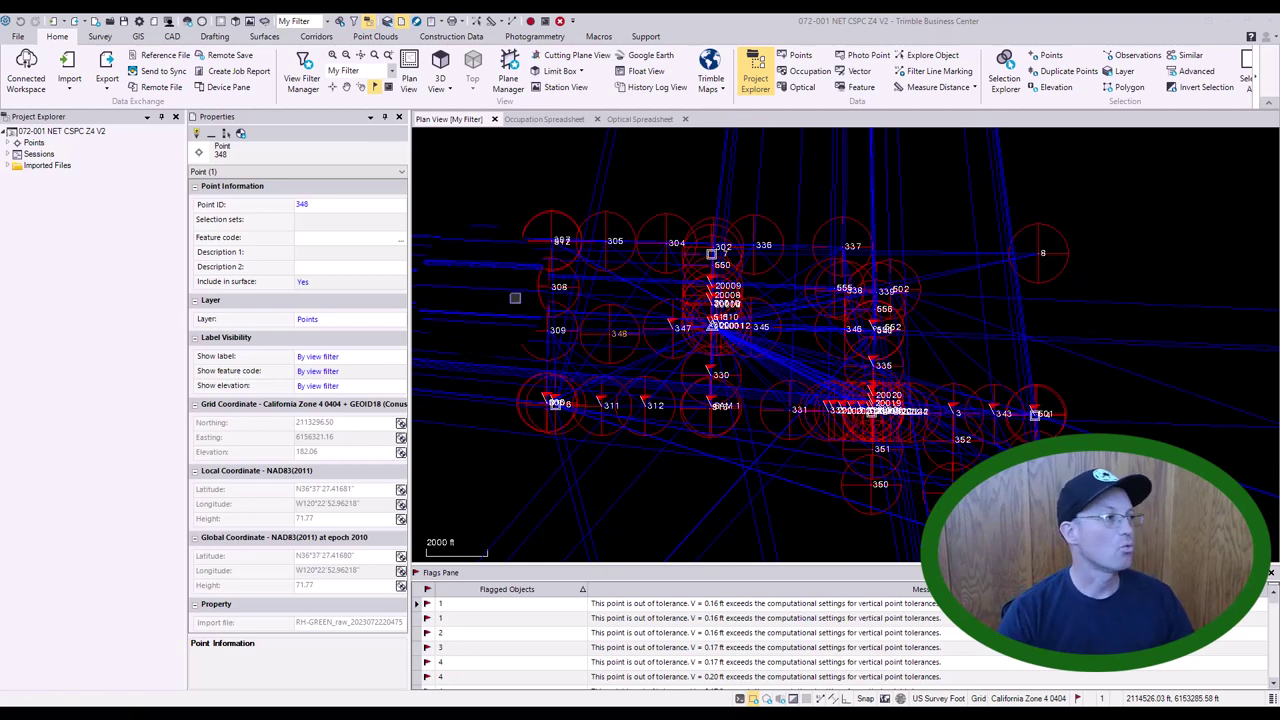
- Expand Points and point 1 to show its grid, global and adjusted records and vectors like 1 --> 501 (PV13)
{"action": "left_click", "coordinate": [12, 145]}
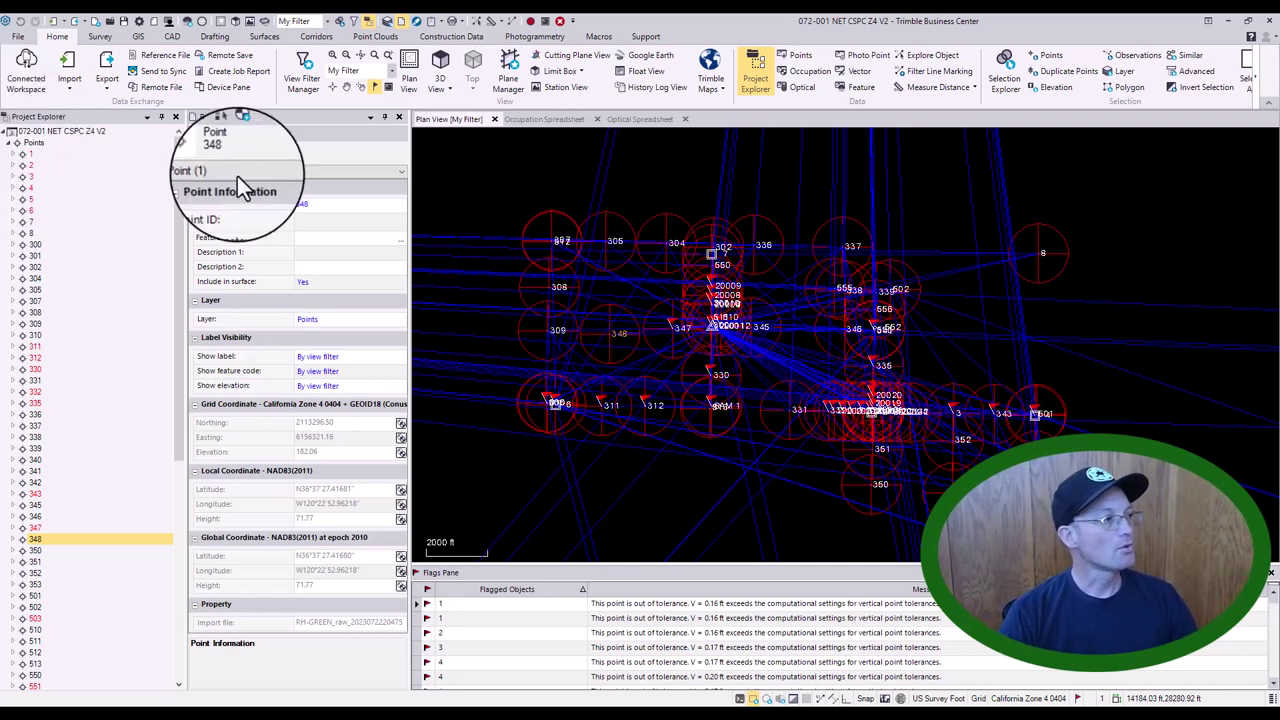
{"action": "left_click", "coordinate": [12, 155]}
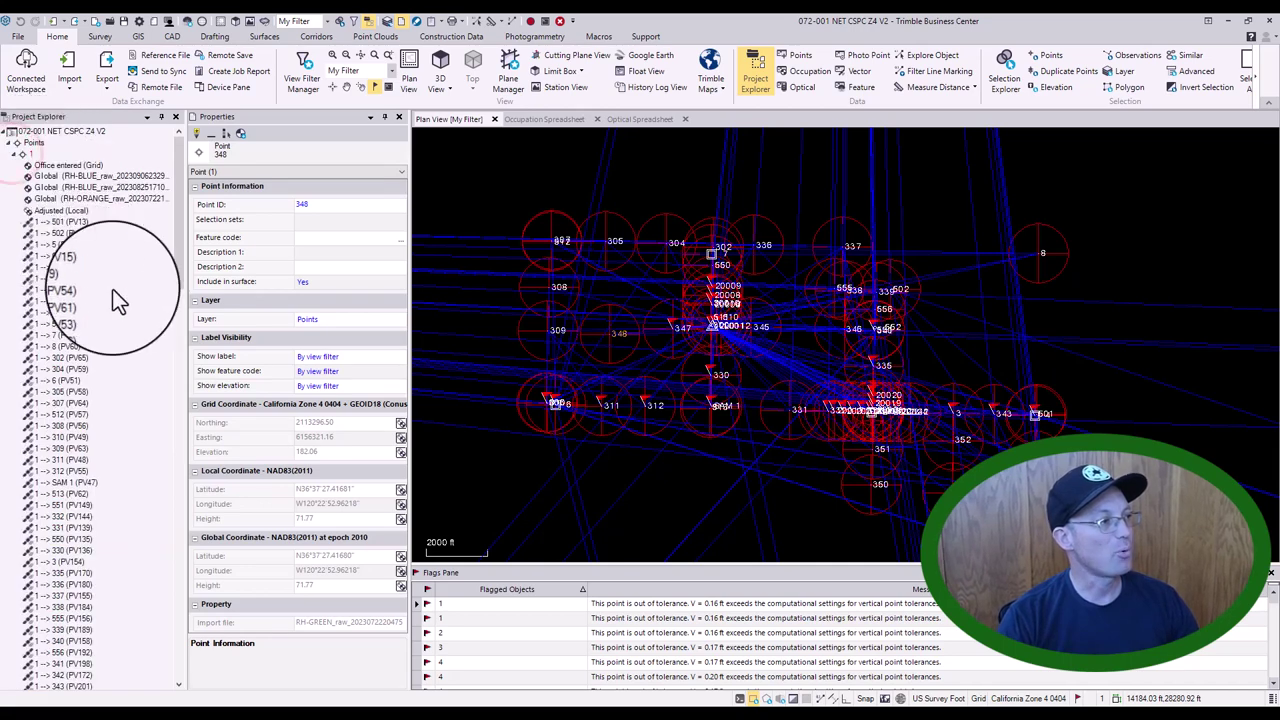
{"action": "scroll", "coordinate": [90, 240], "scroll_direction": "down", "scroll_amount": 7}
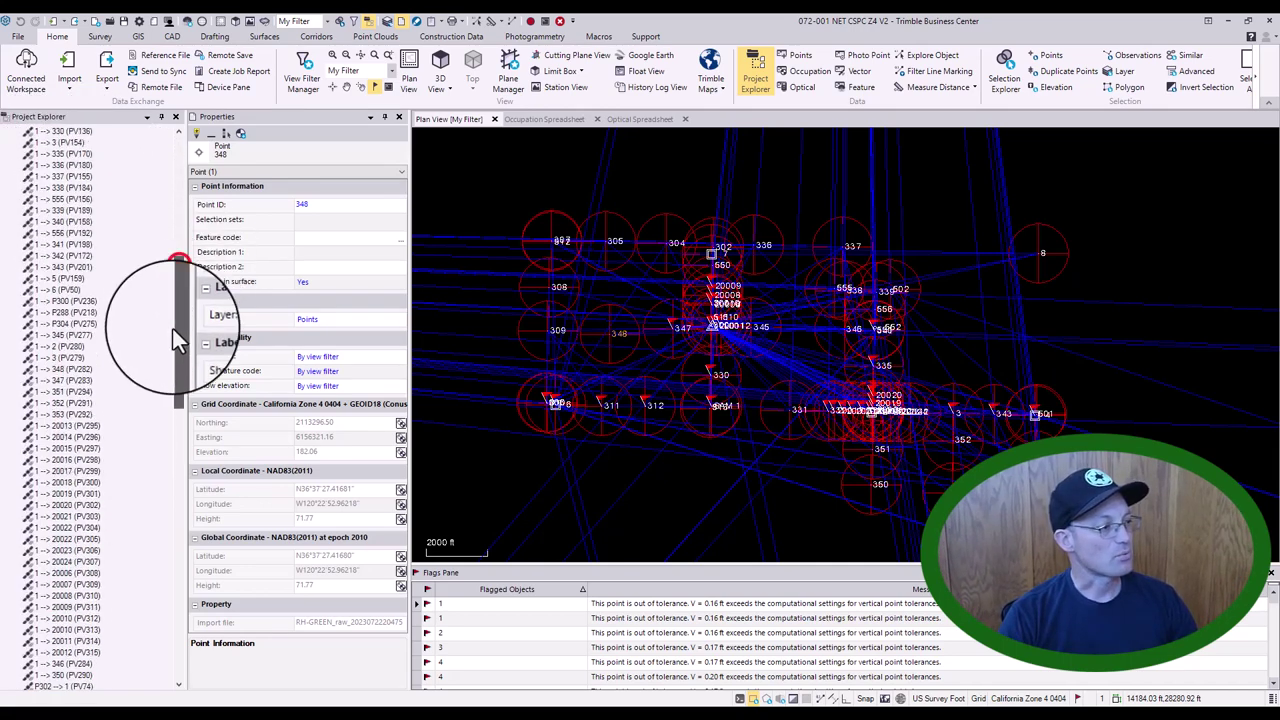
{"action": "mouse_move", "coordinate": [177, 329]}
{"action": "left_mouse_down"}
{"action": "mouse_move", "coordinate": [177, 443]}
{"action": "mouse_move", "coordinate": [178, 340]}
{"action": "left_mouse_up"}
{"action": "left_click_drag", "start_coordinate": [188, 268], "coordinate": [184, 130]}
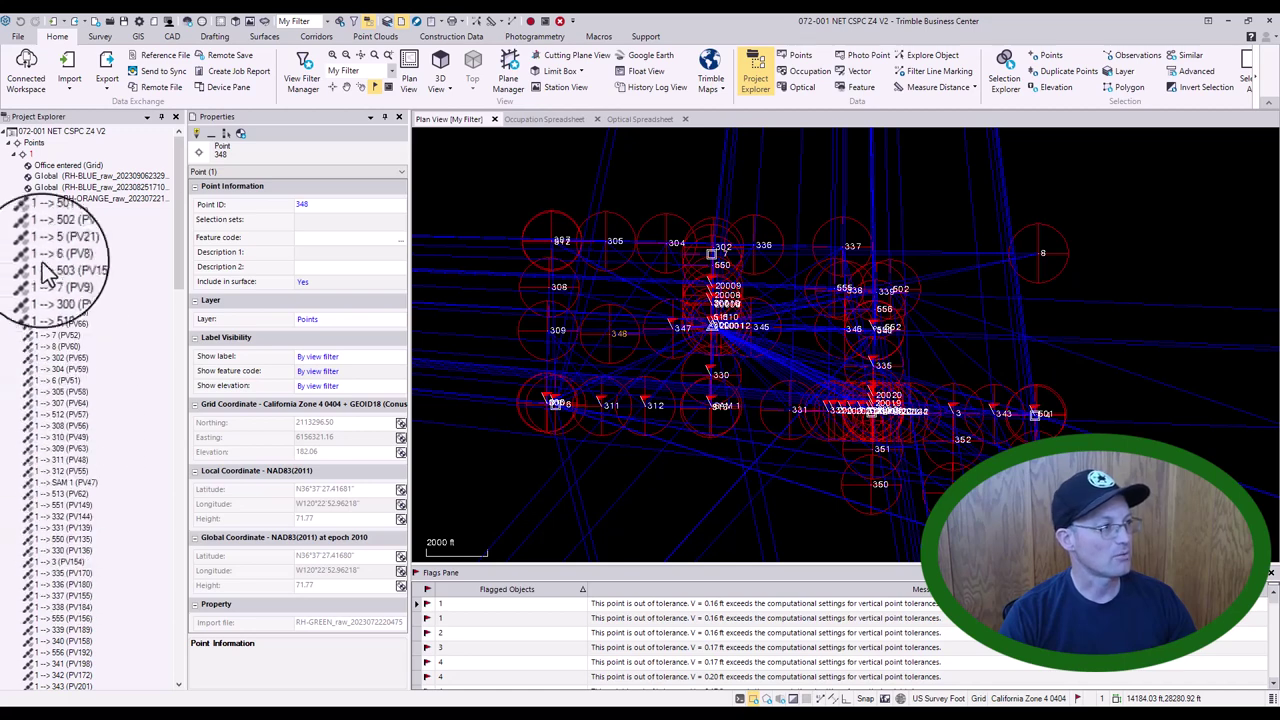
- Inspect point 1's office-entered grid, RH-BLUE and RH-ORANGE global, and adjusted local records
{"action": "left_click", "coordinate": [45, 168]}
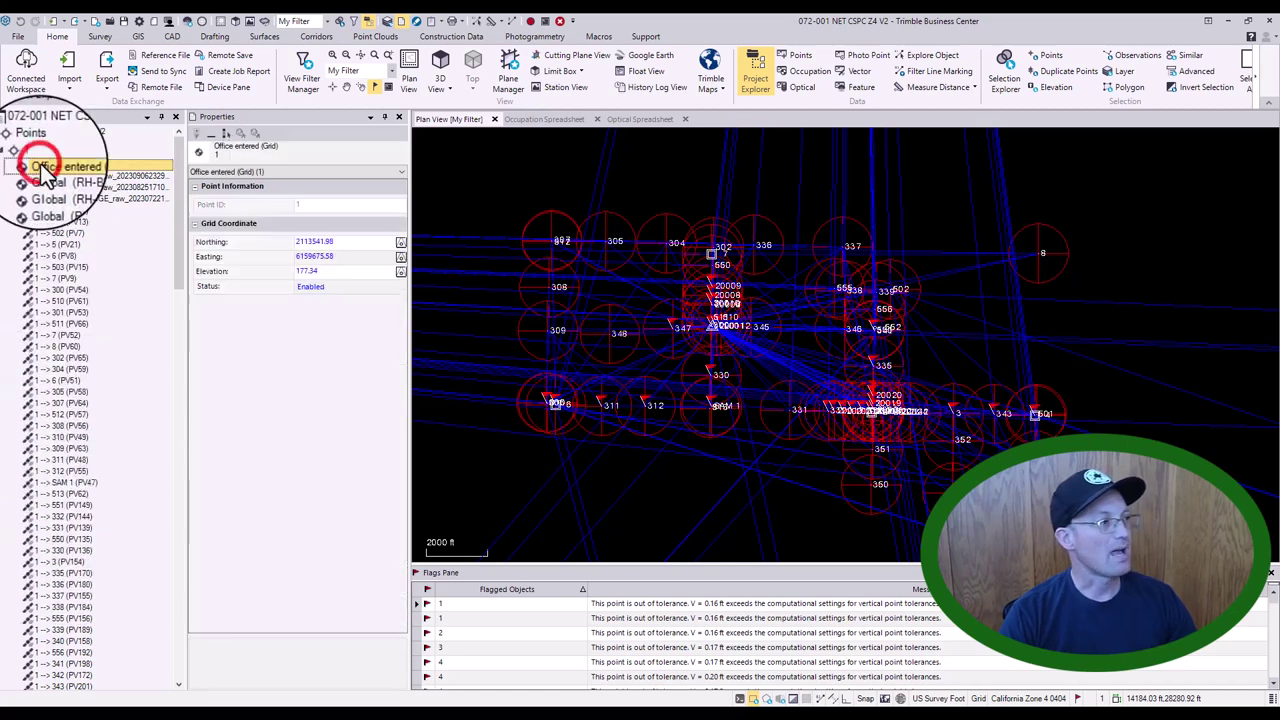
{"action": "left_click", "coordinate": [110, 190]}
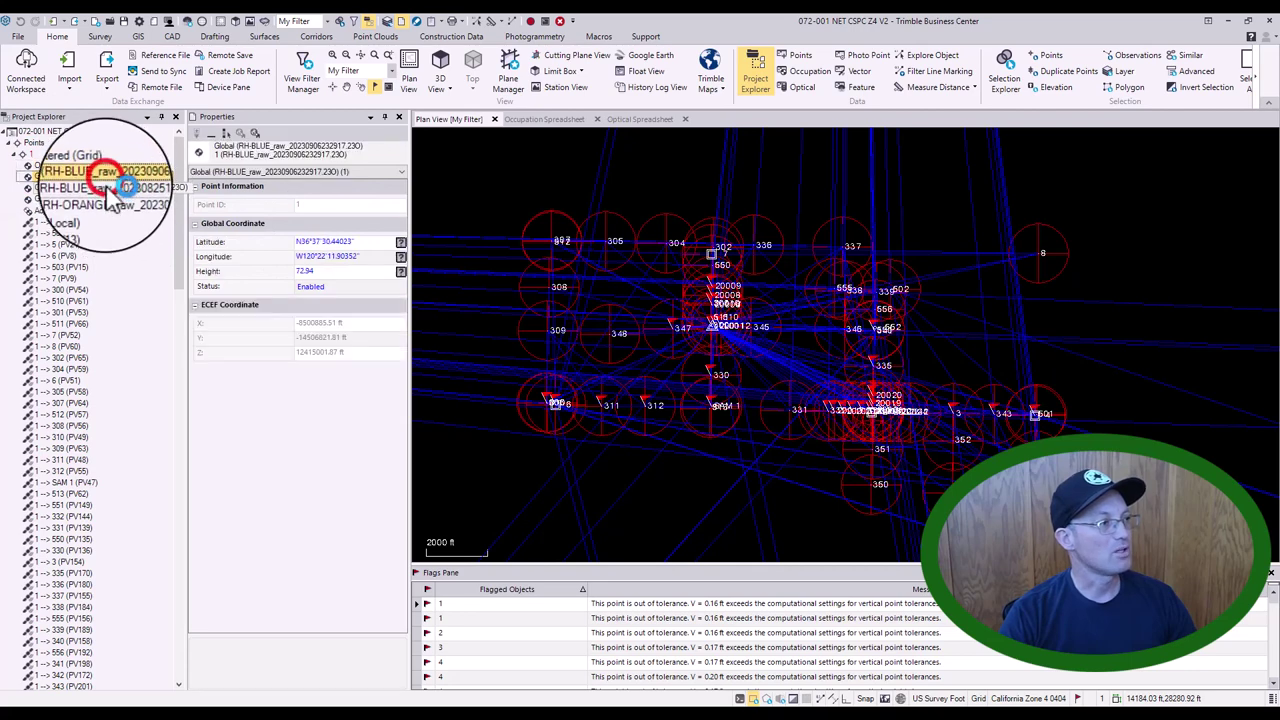
{"action": "left_click", "coordinate": [106, 200]}
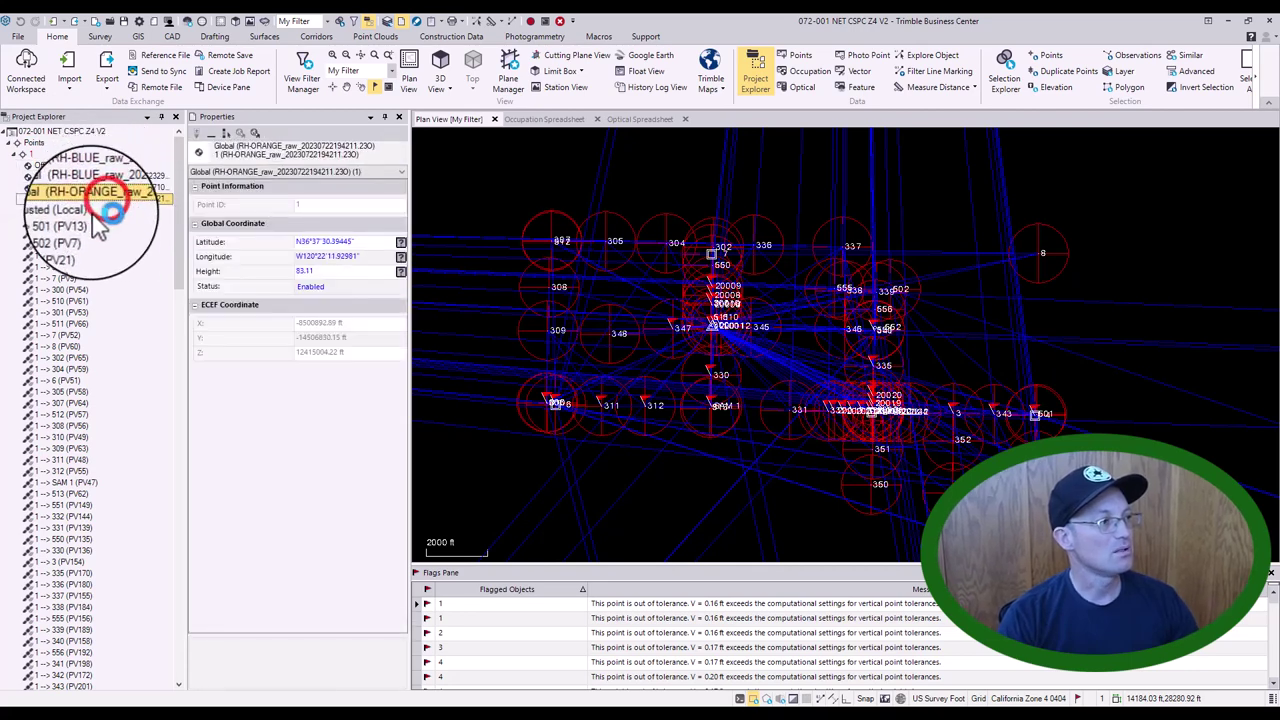
{"action": "left_click", "coordinate": [100, 211]}
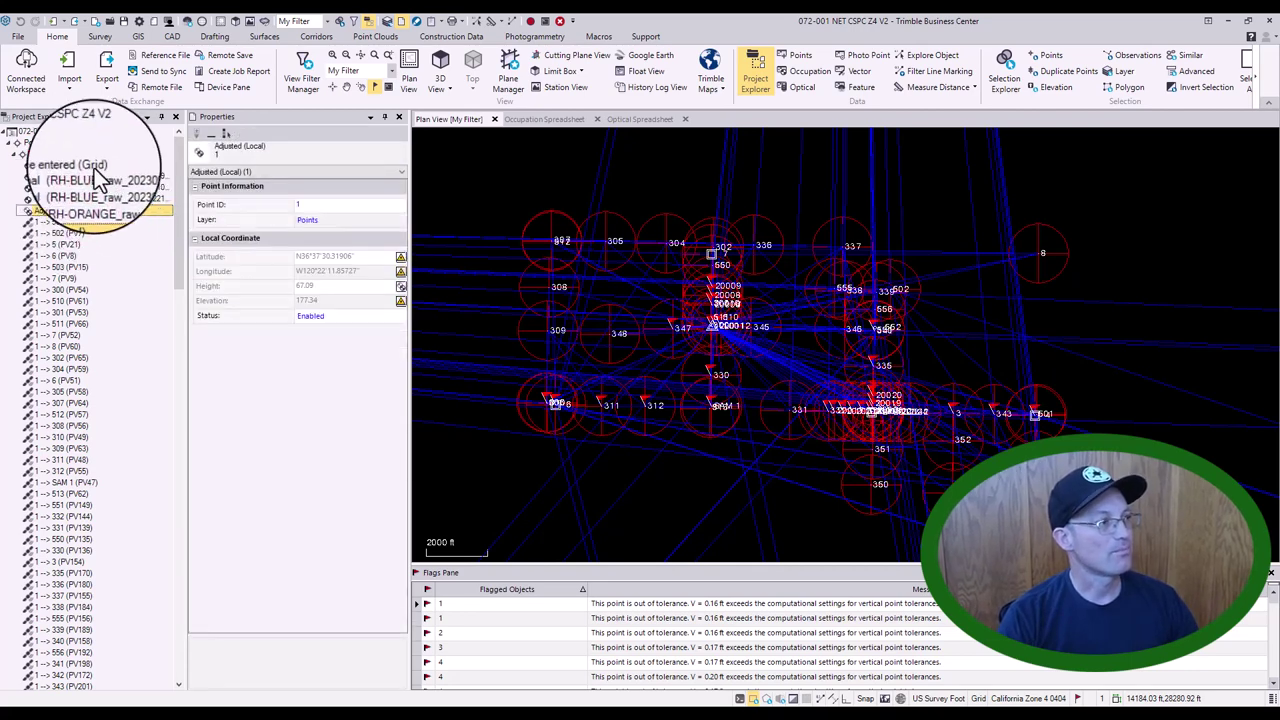
- Recheck point 1's grid and both RH-BLUE global records, ending on the first RH-BLUE (height 72.94)
{"action": "left_click", "coordinate": [95, 168]}
{"action": "left_click", "coordinate": [98, 179]}
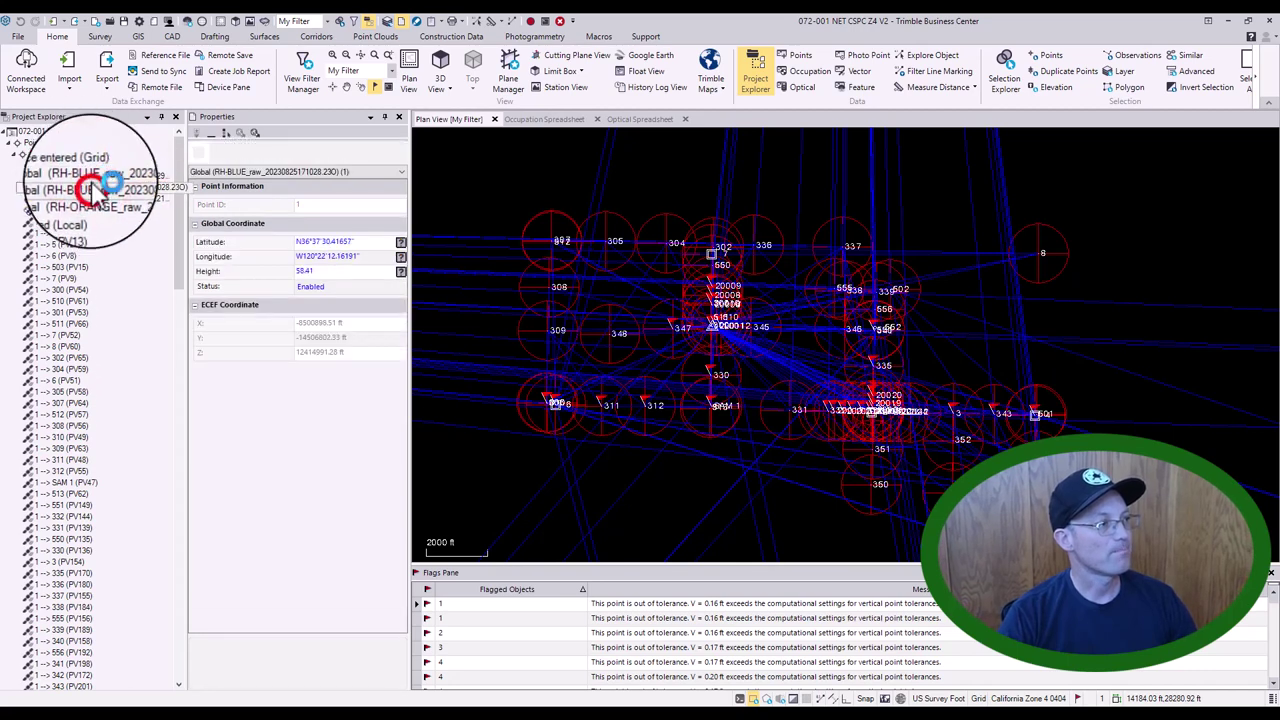
{"action": "left_click", "coordinate": [60, 190]}
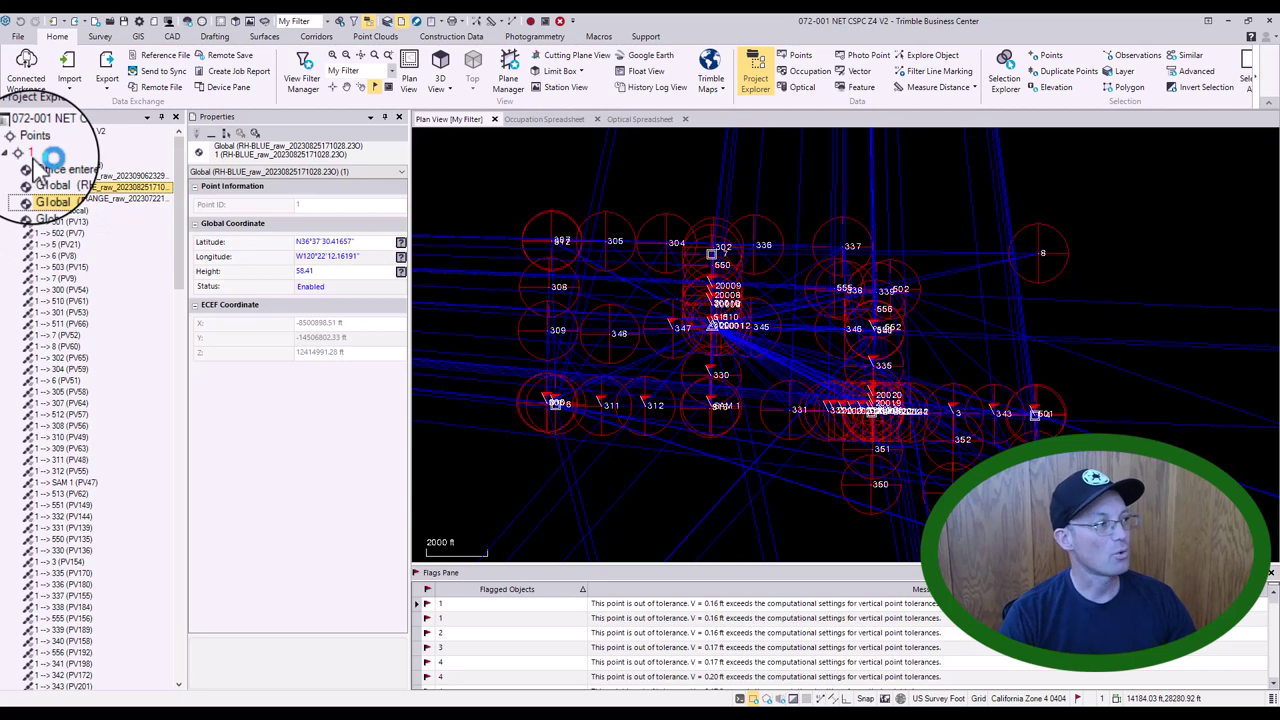
{"action": "left_click", "coordinate": [32, 153]}
{"action": "left_click", "coordinate": [98, 177]}
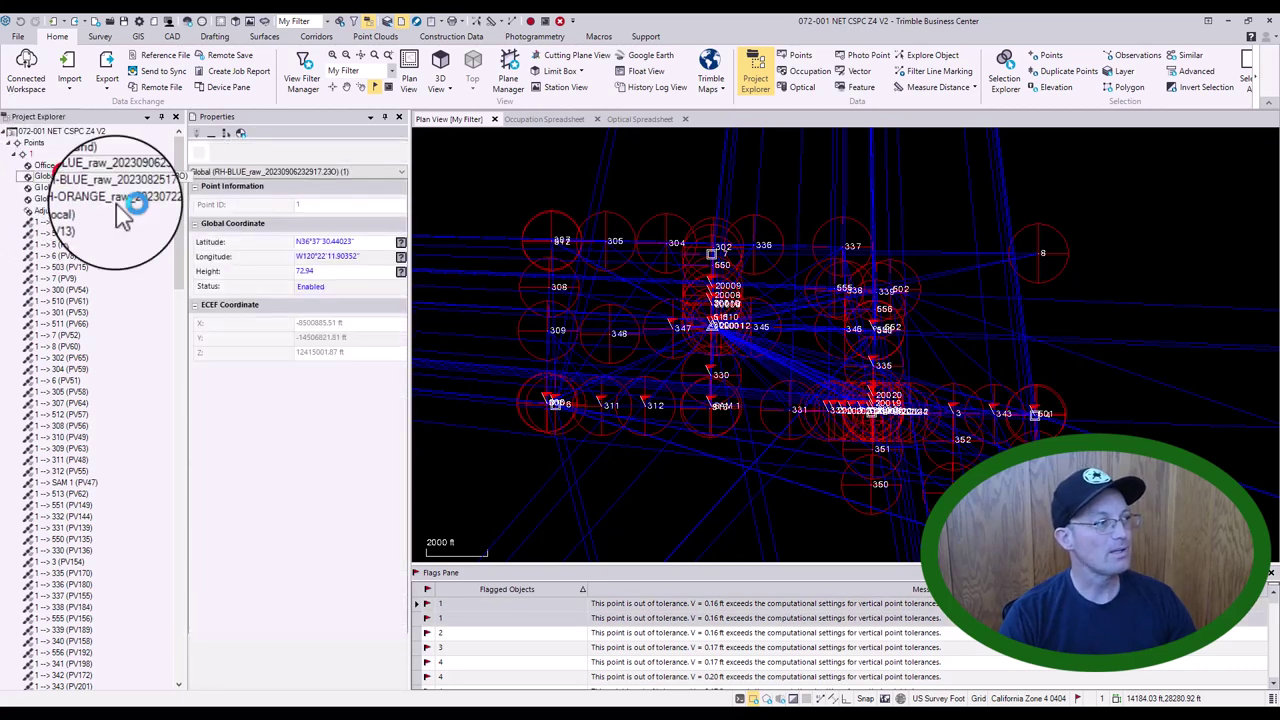
{"action": "left_click", "coordinate": [30, 165]}
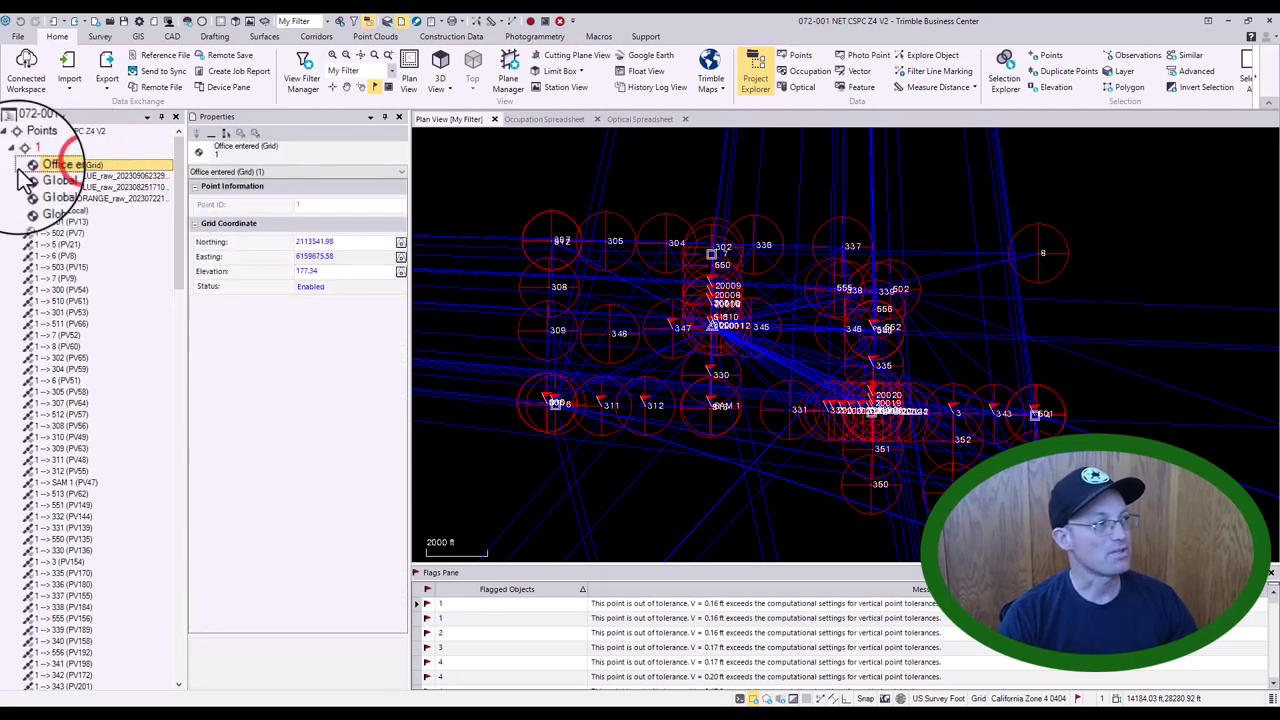
{"action": "left_click", "coordinate": [95, 166]}
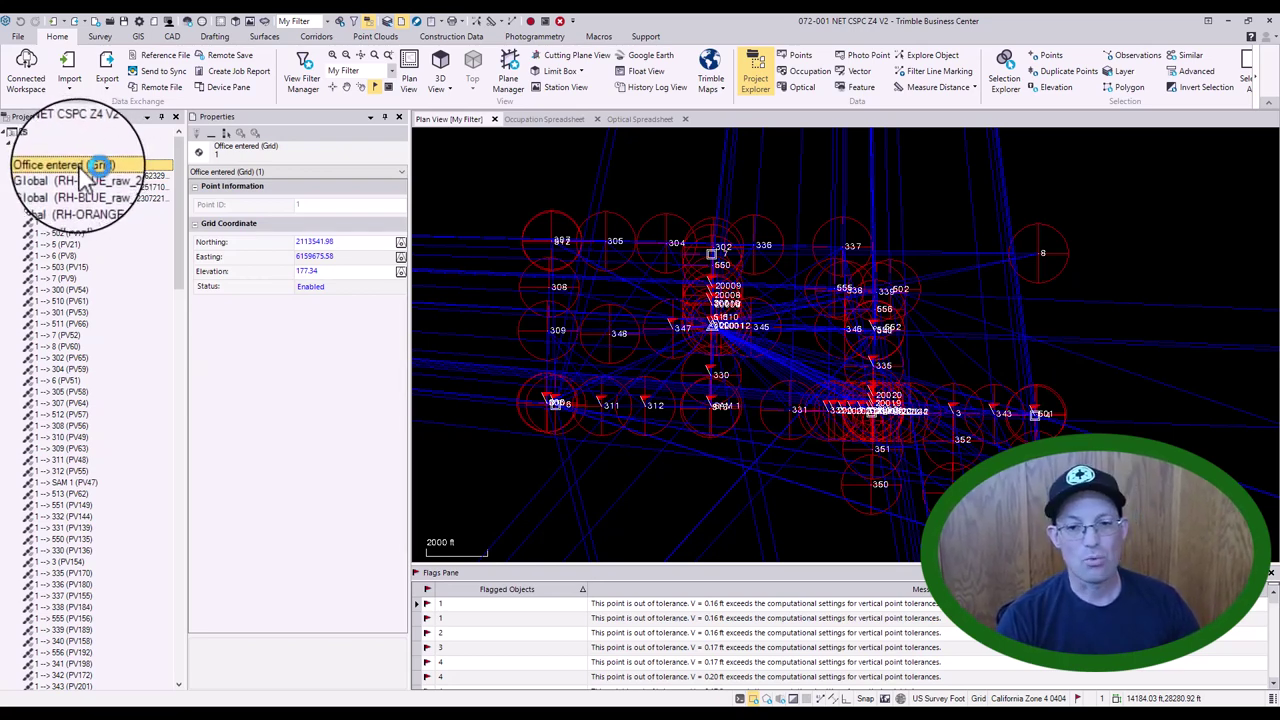
{"action": "left_click", "coordinate": [311, 240]}
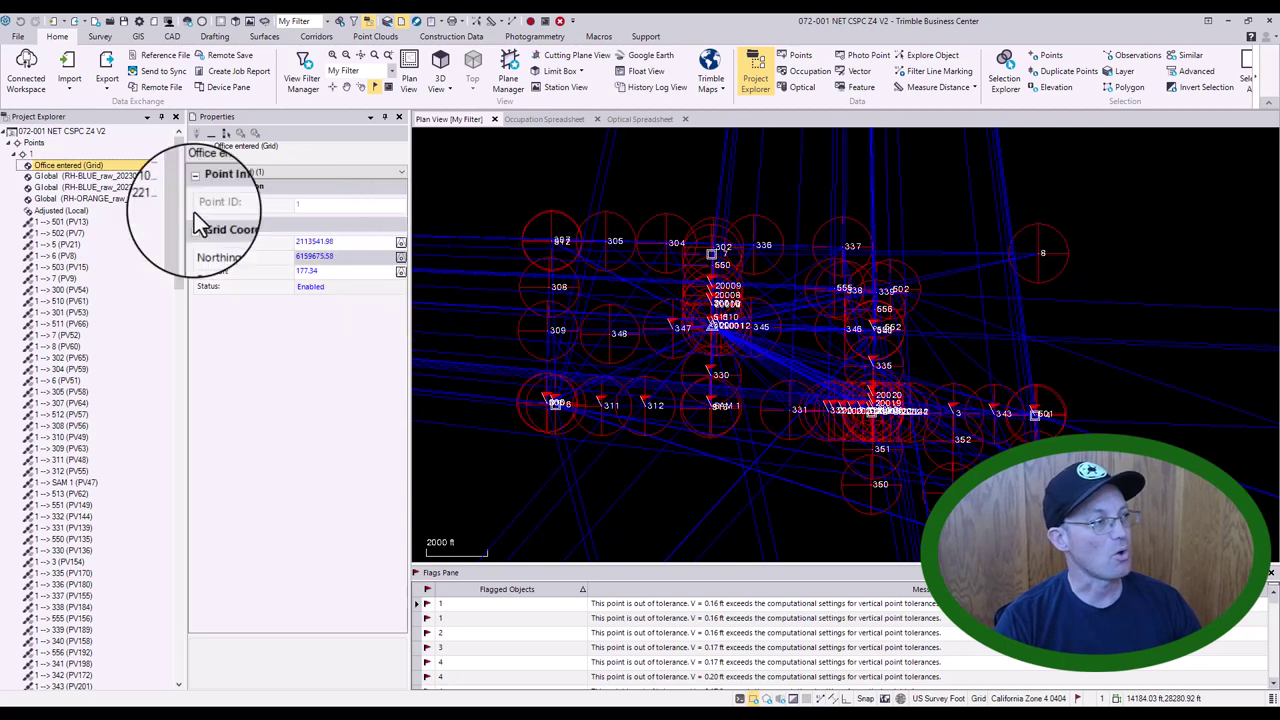
{"action": "left_click", "coordinate": [90, 176]}
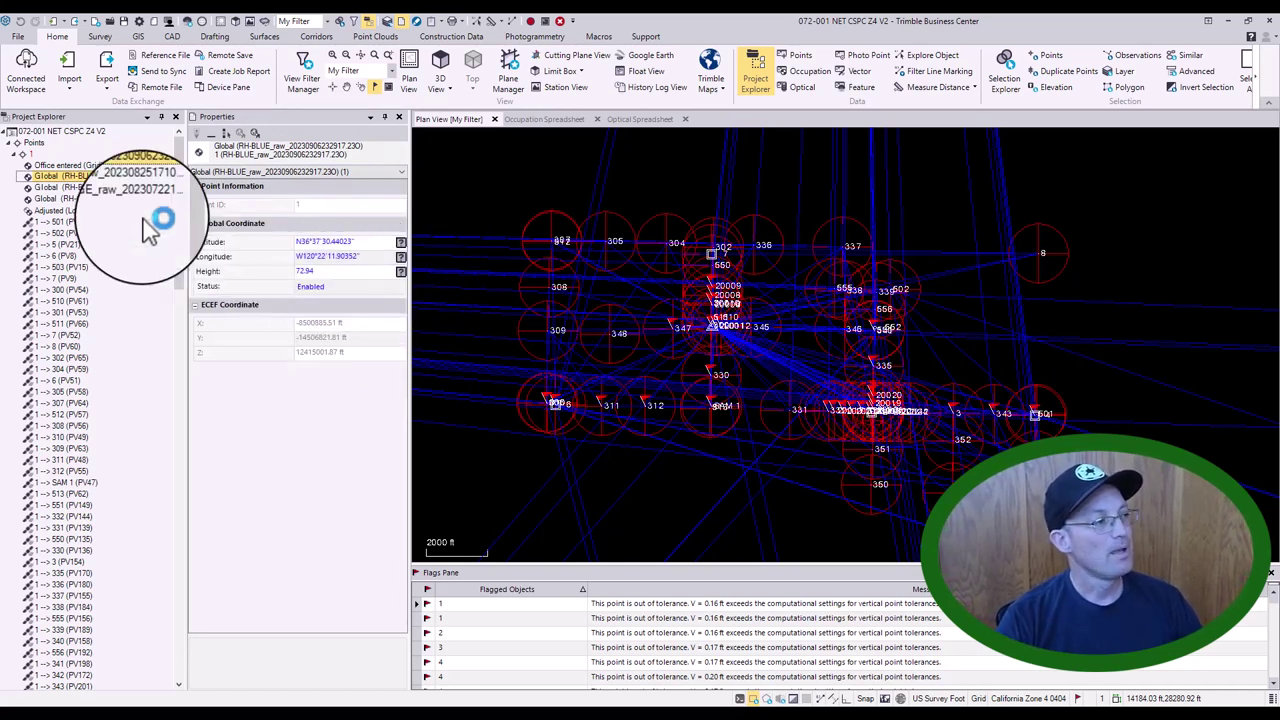
- Compare point 1's grid coordinate with RH-BLUE (heights 72.94, 58.41) and RH-ORANGE (height 83.11) globals
{"action": "left_click", "coordinate": [88, 165]}
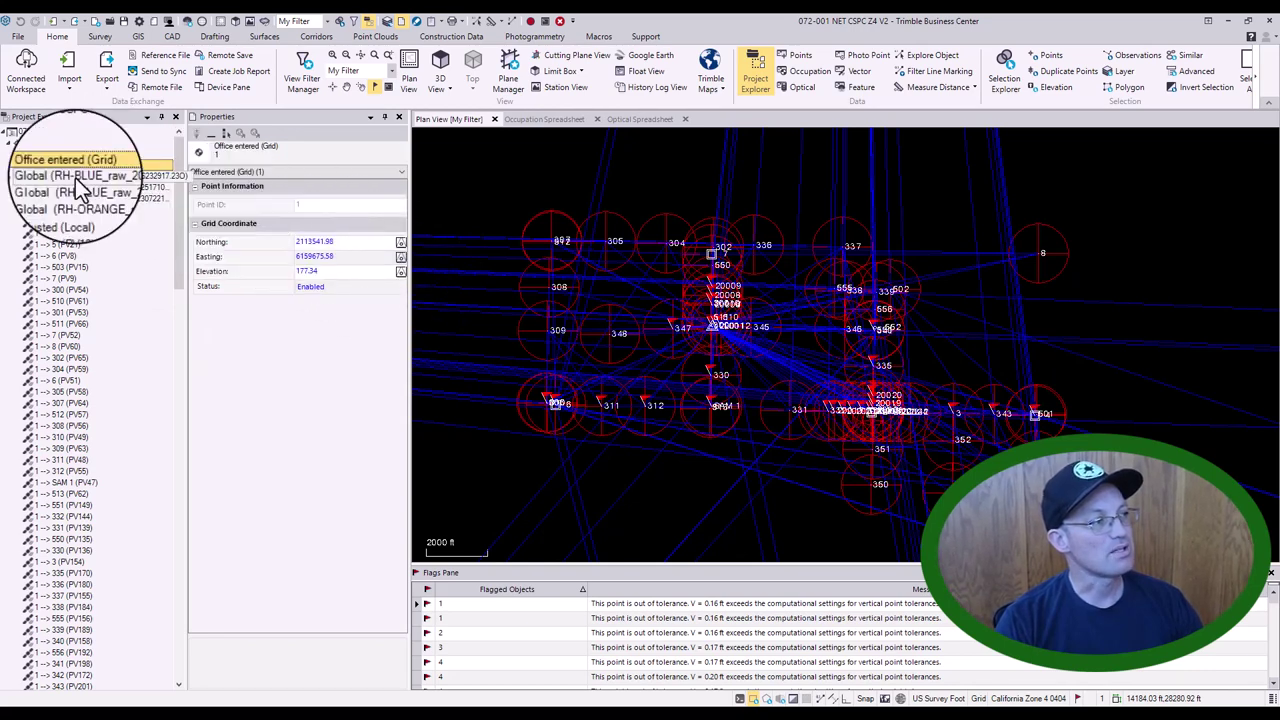
{"action": "left_click", "coordinate": [78, 182]}
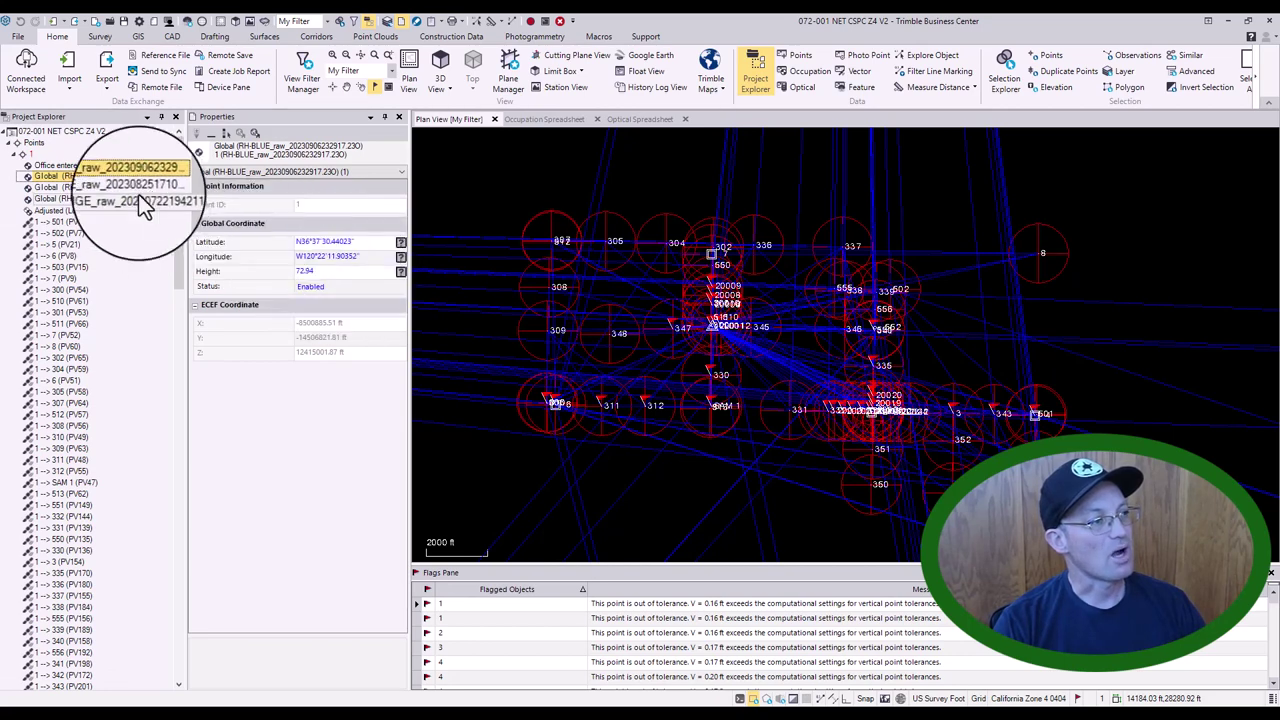
{"action": "left_click", "coordinate": [55, 165]}
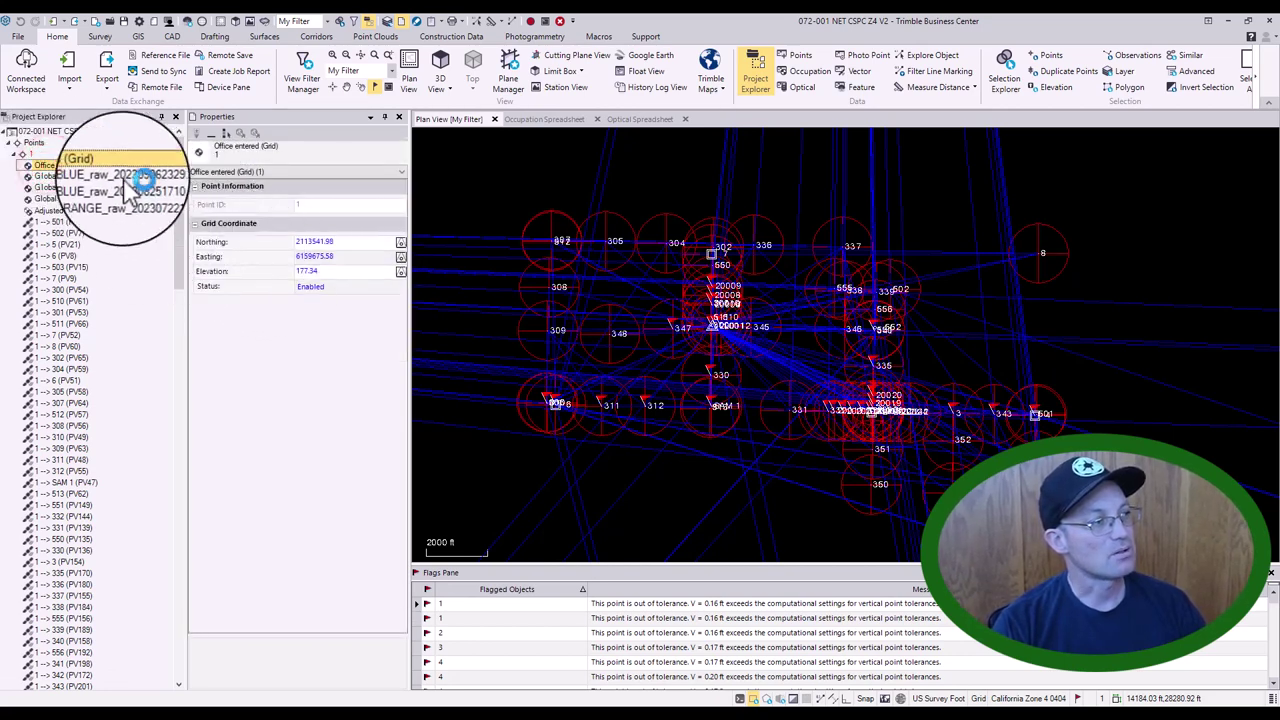
{"action": "left_click", "coordinate": [78, 176]}
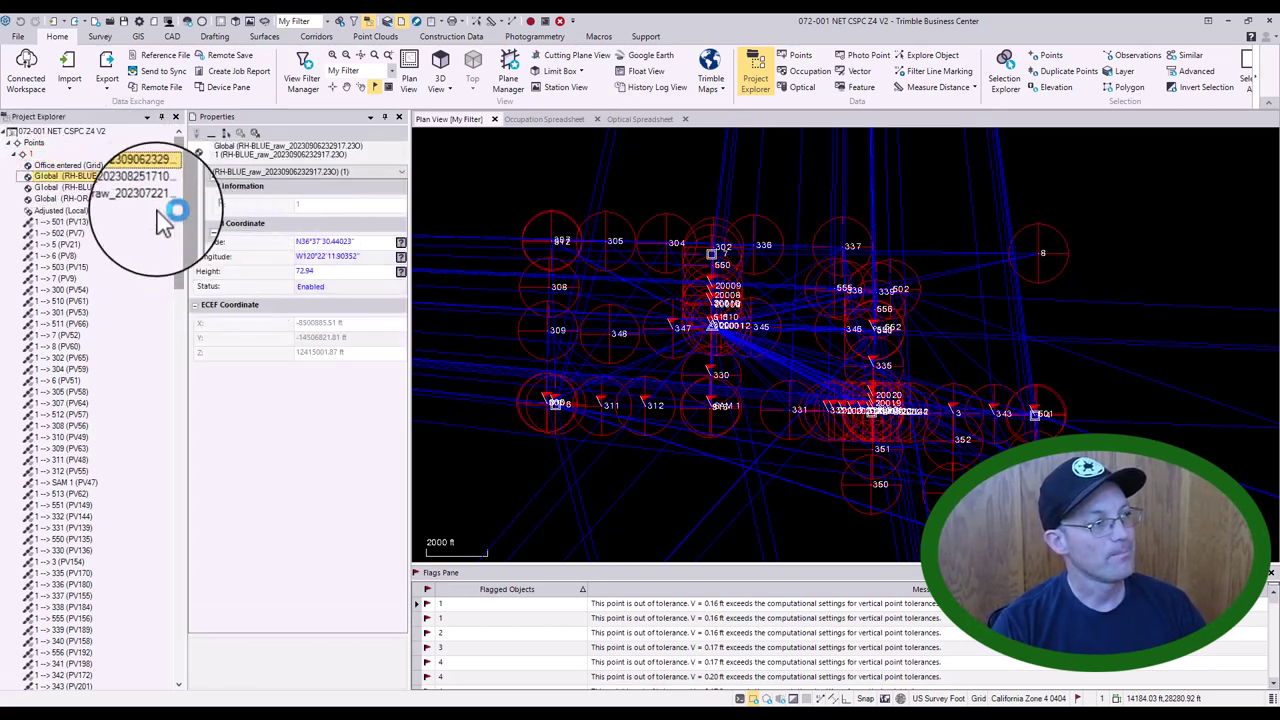
{"action": "left_click", "coordinate": [122, 188]}
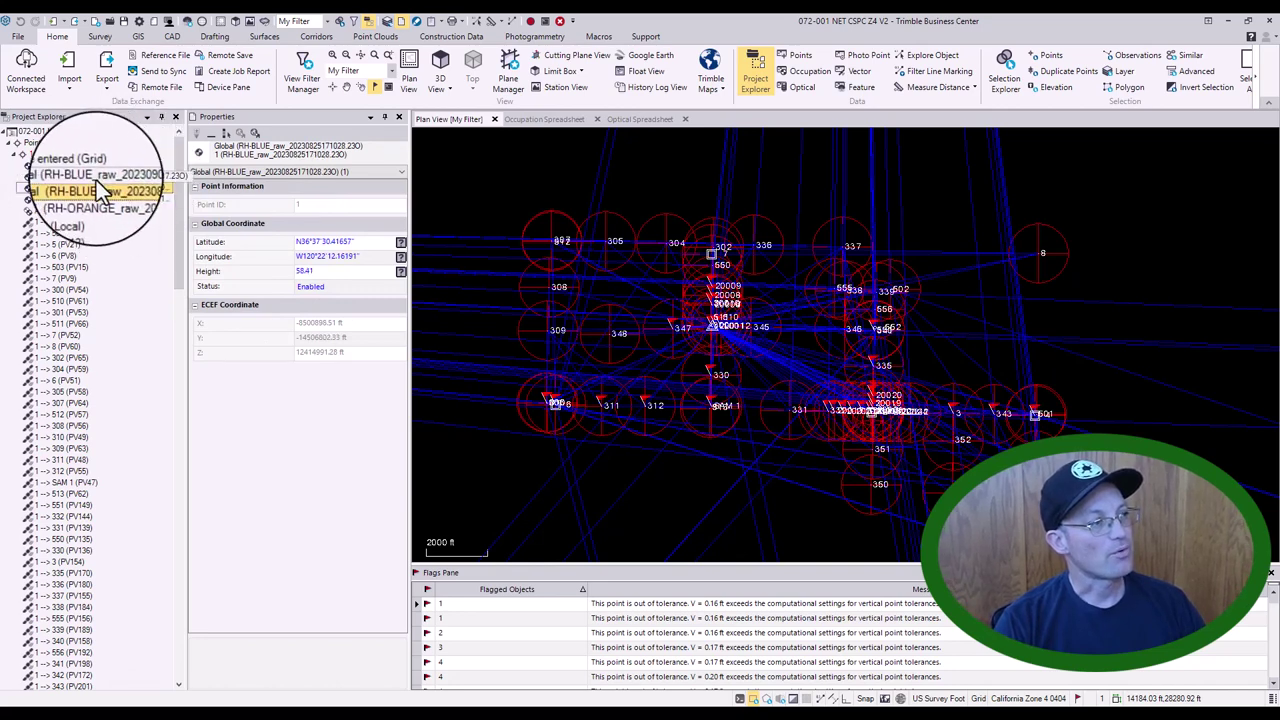
{"action": "left_click", "coordinate": [110, 200]}
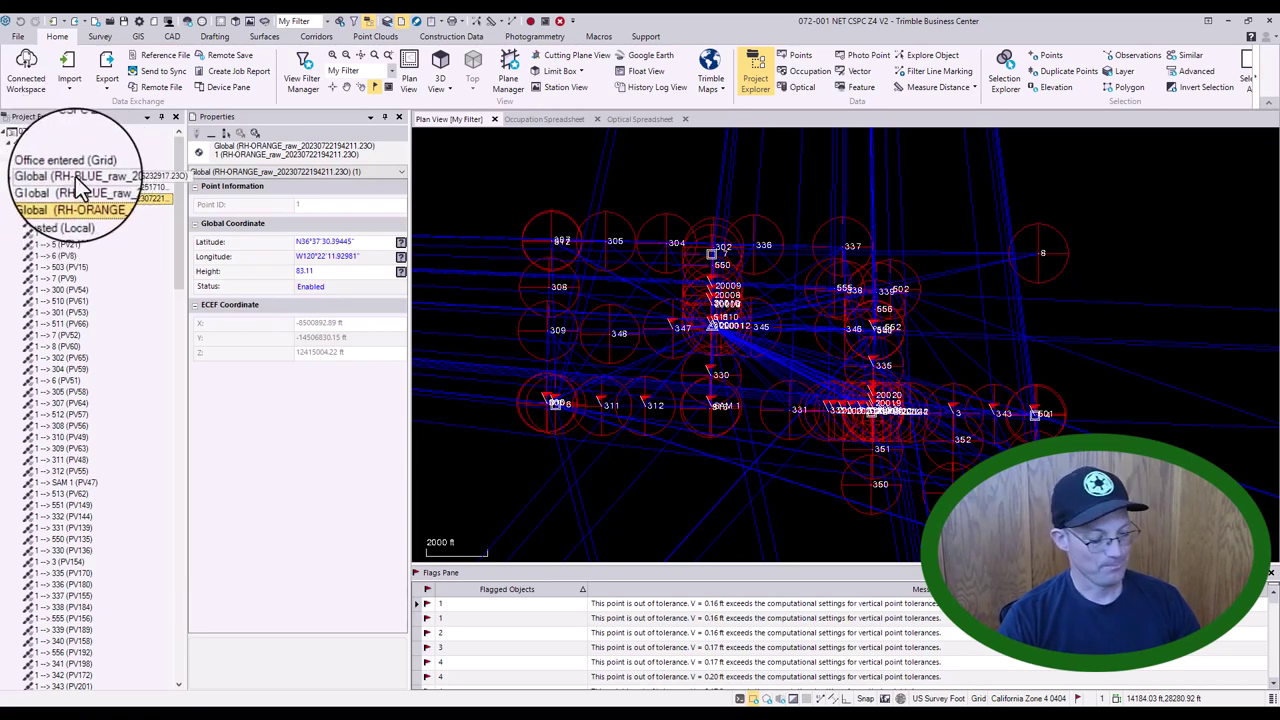
- Delete point 1's three global coordinate records while keeping the existing network adjustment
{"action": "left_click", "coordinate": [72, 174], "text": "shift"}
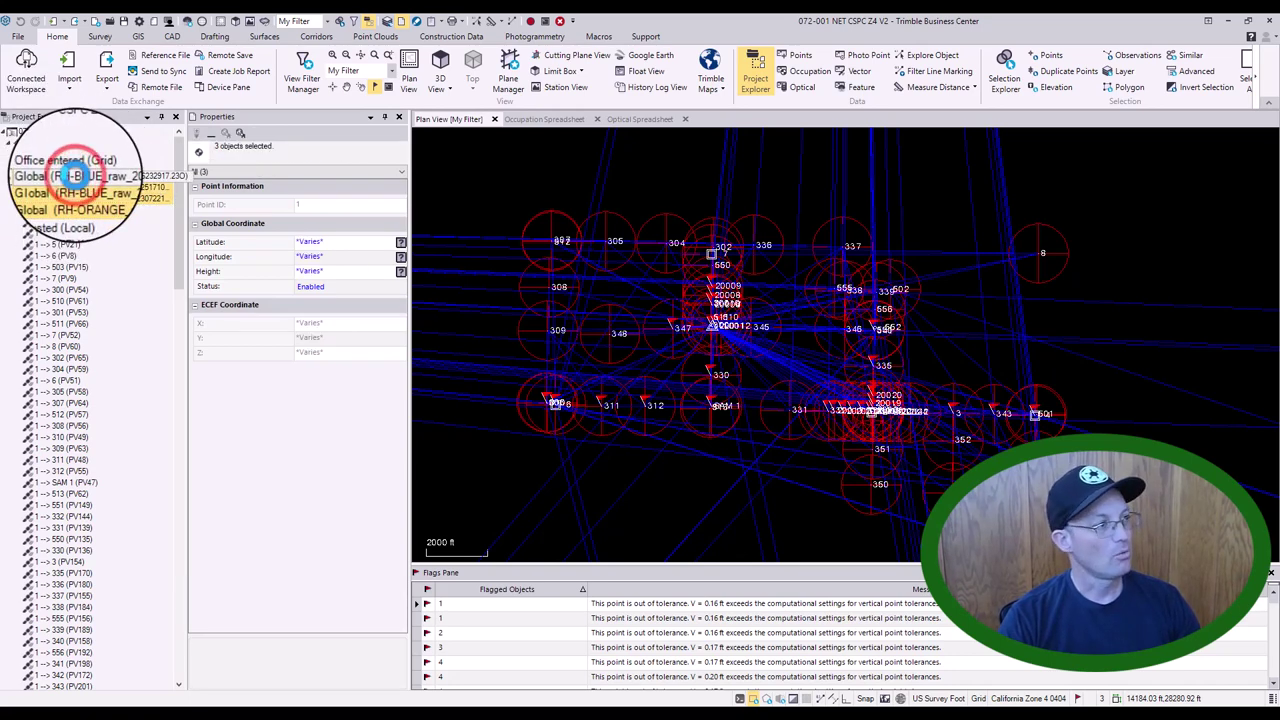
{"action": "right_click", "coordinate": [118, 192]}
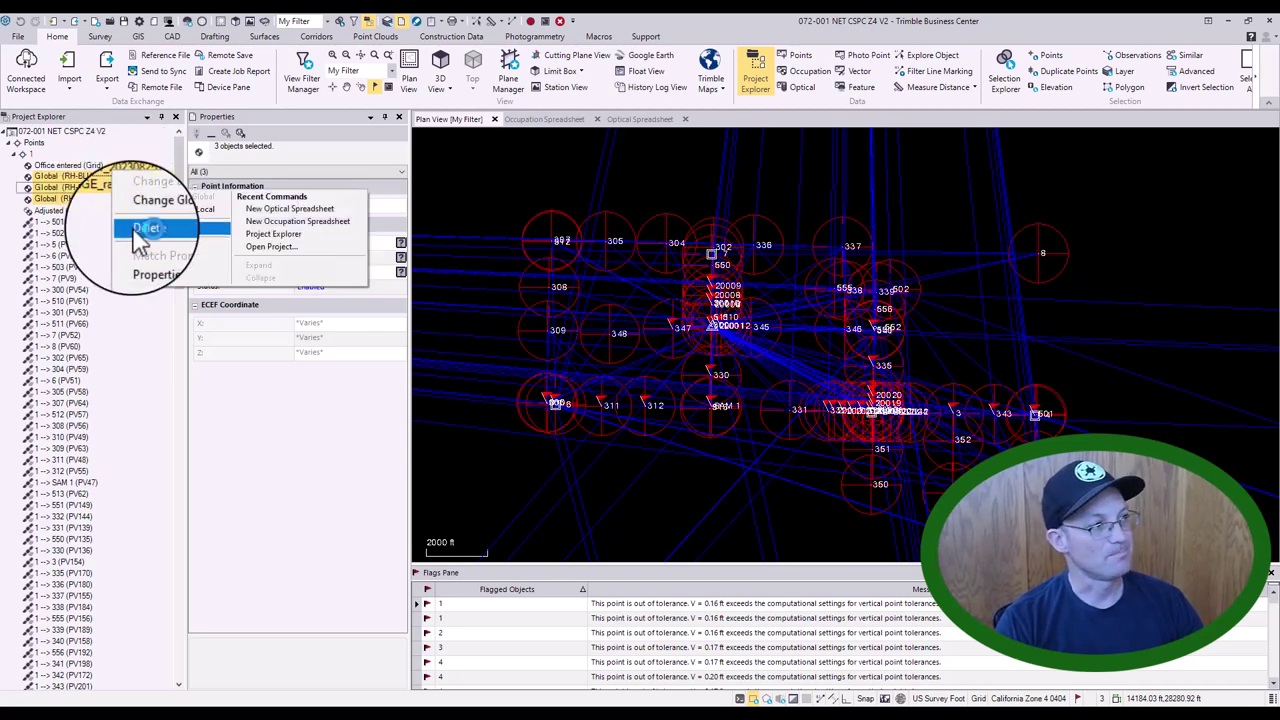
{"action": "left_click", "coordinate": [133, 230]}
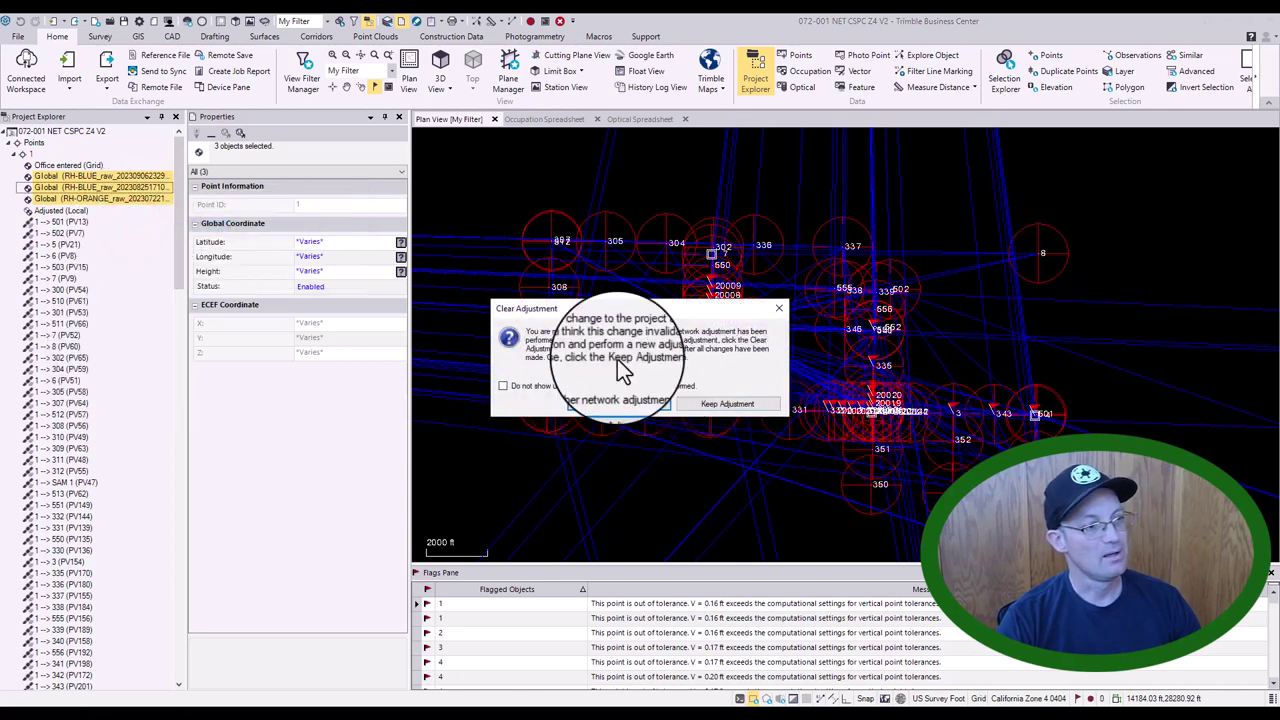
{"action": "left_click", "coordinate": [690, 403]}
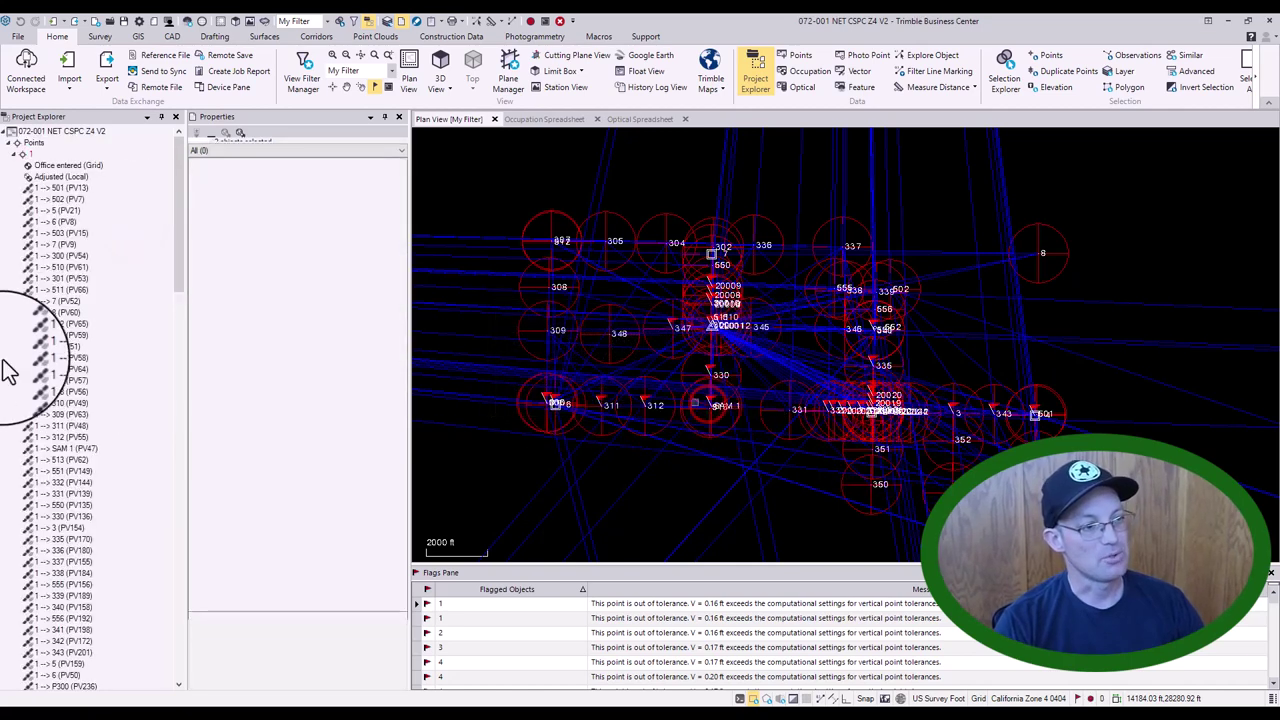
{"action": "left_click", "coordinate": [84, 180]}
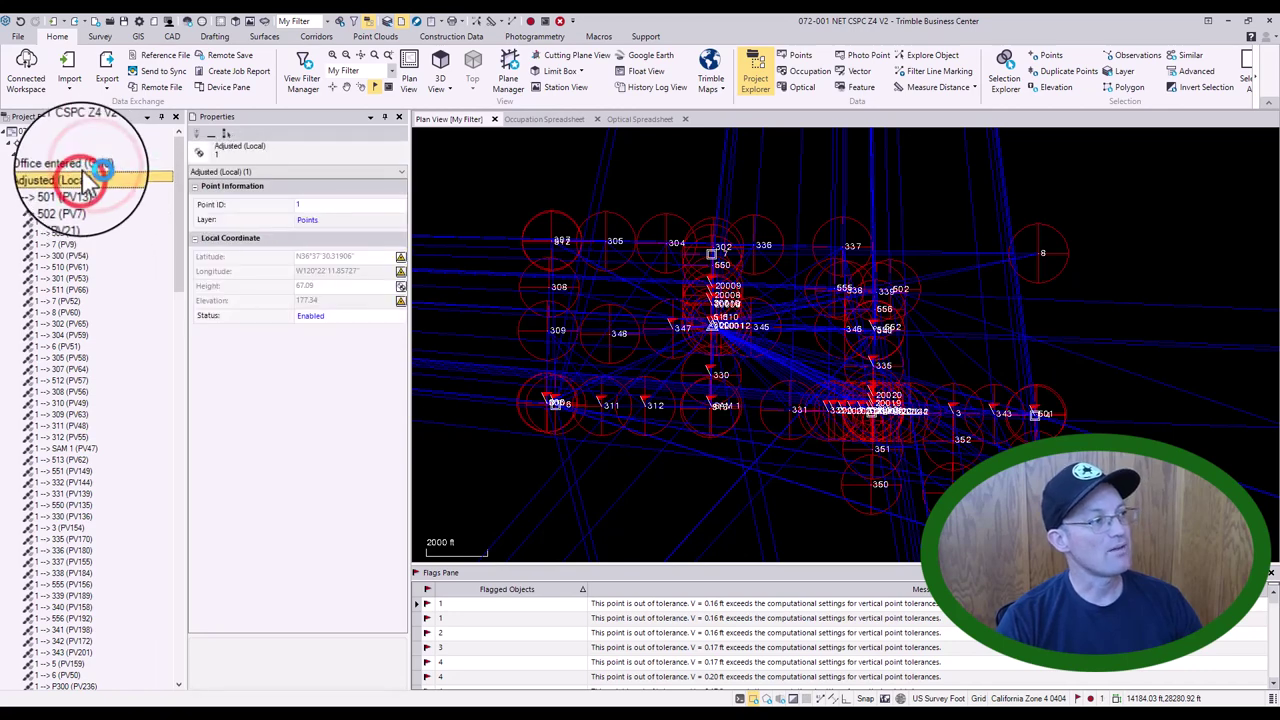
- Compare point 1's grid and adjusted local records, then view its full properties (elevation 177.34, height 67.09)
{"action": "left_click", "coordinate": [105, 170]}
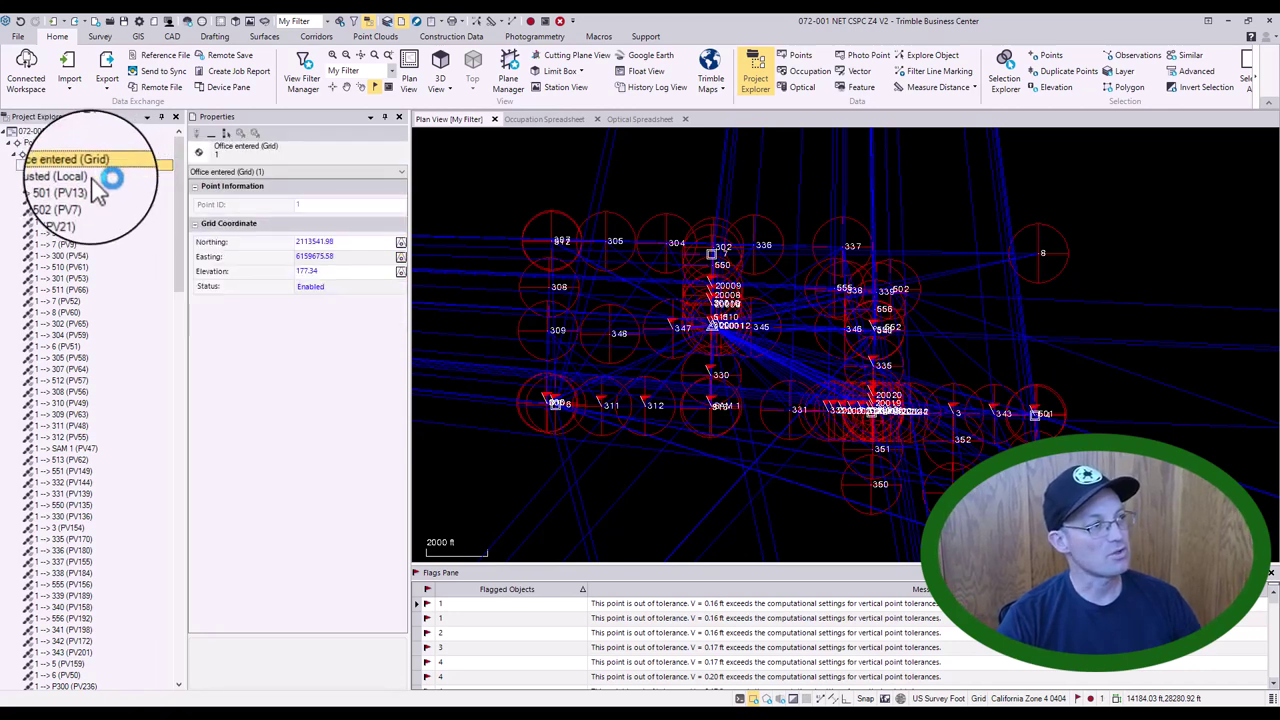
{"action": "left_click", "coordinate": [87, 185]}
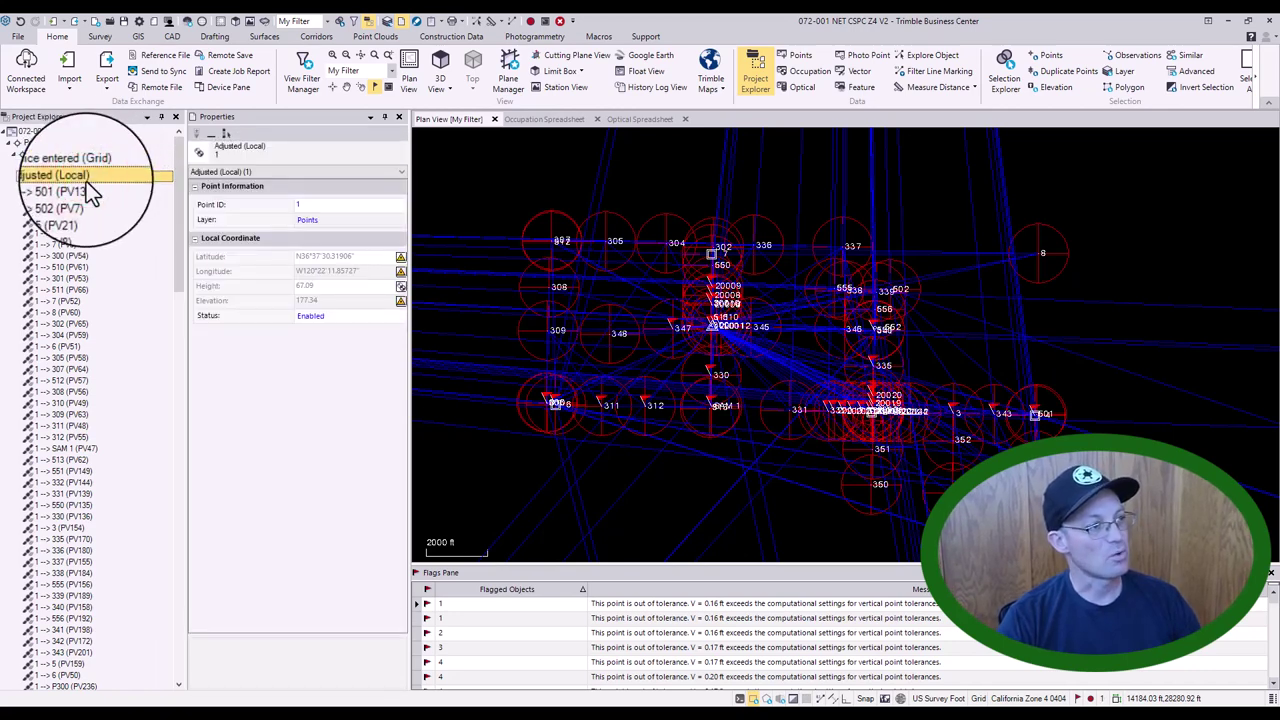
{"action": "left_click", "coordinate": [87, 178]}
{"action": "left_click", "coordinate": [87, 185]}
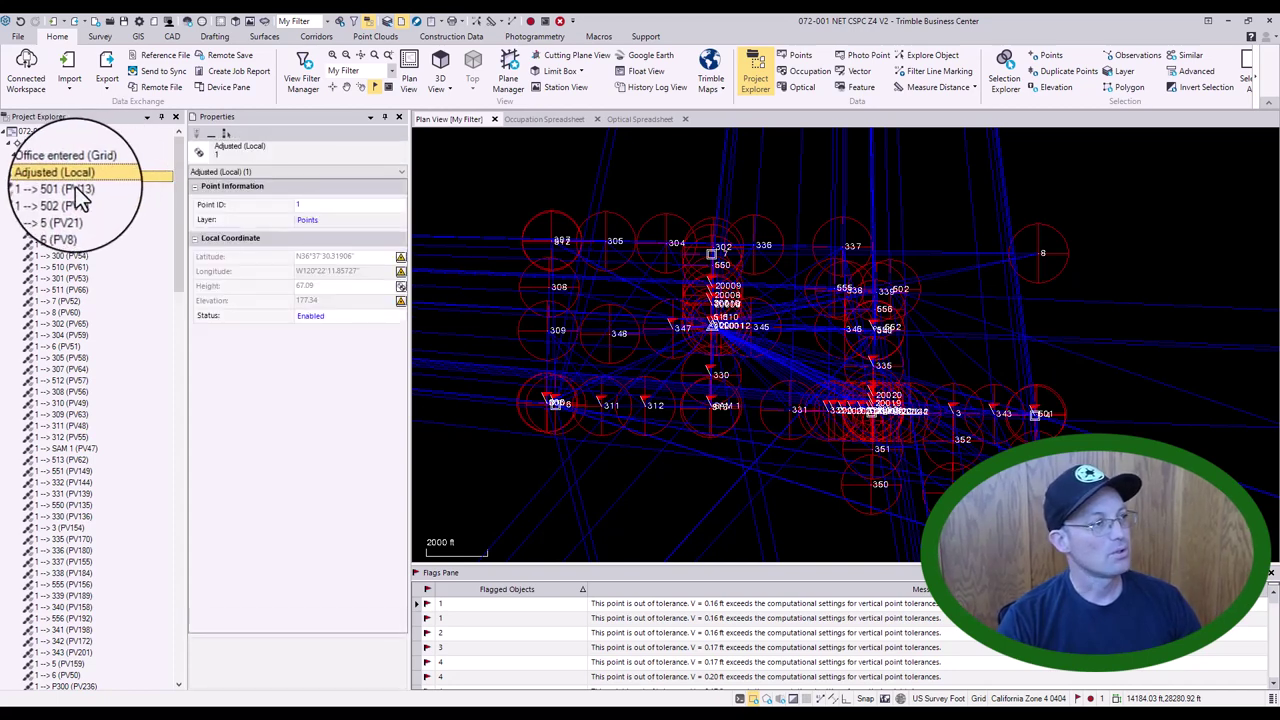
{"action": "left_click", "coordinate": [272, 200]}
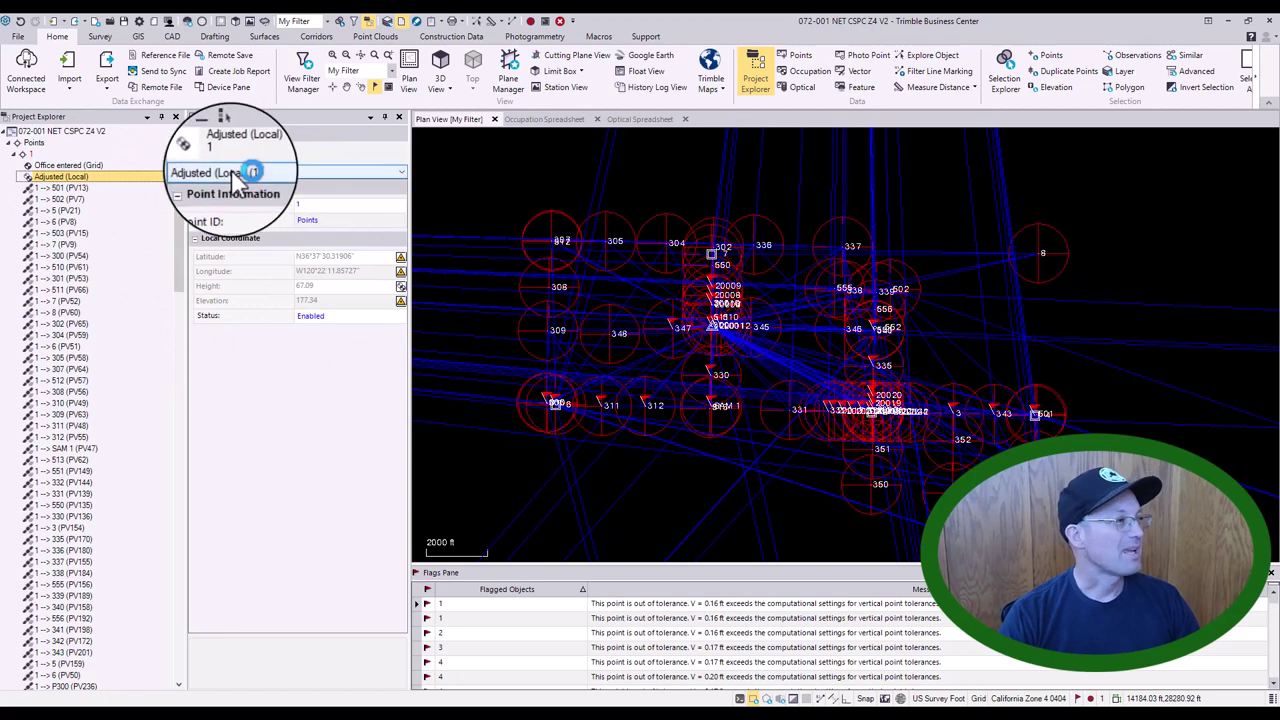
{"action": "left_click", "coordinate": [245, 172]}
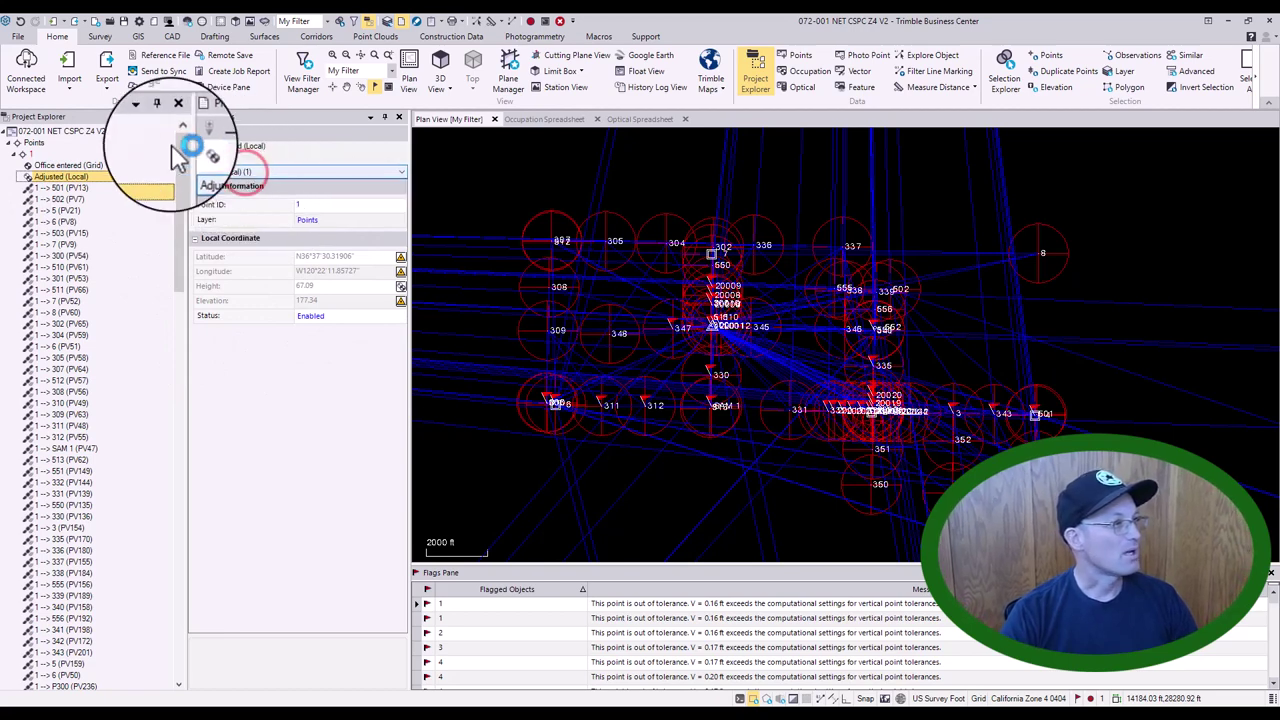
{"action": "left_click", "coordinate": [30, 154]}
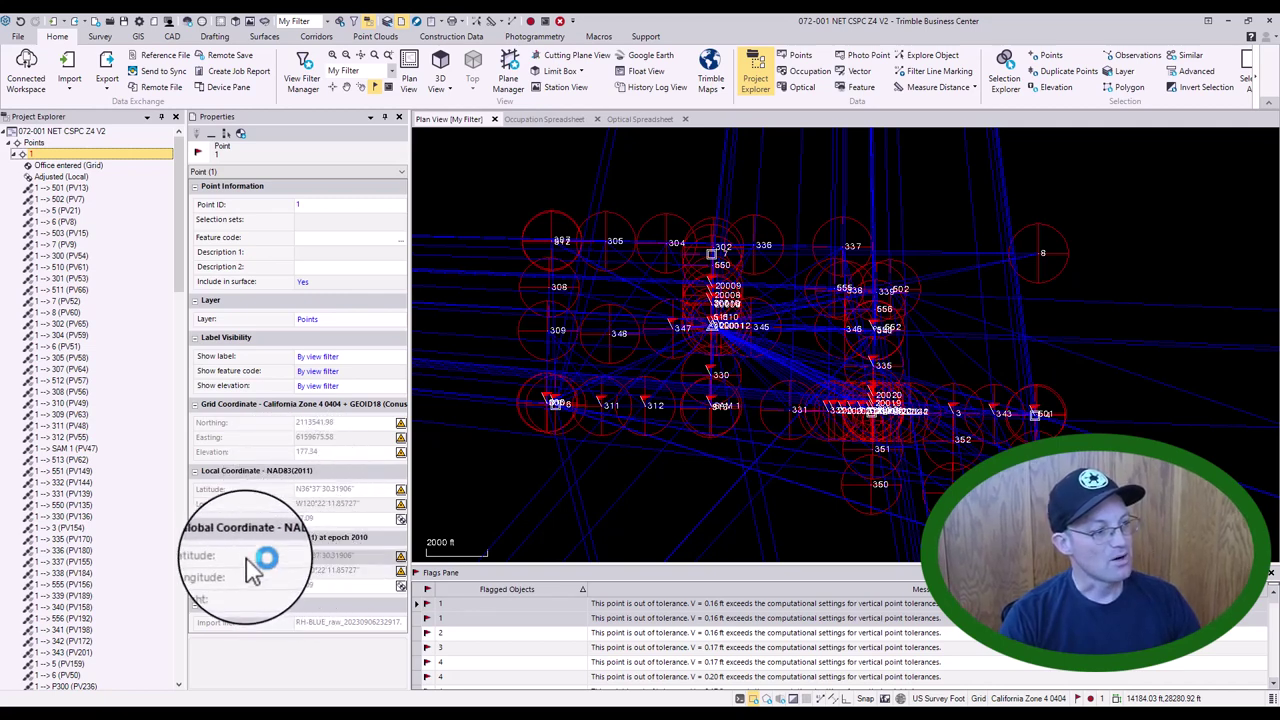
- Compare point 1's office-entered grid and adjusted local entries, then collapse point 1
{"action": "left_click", "coordinate": [355, 556]}
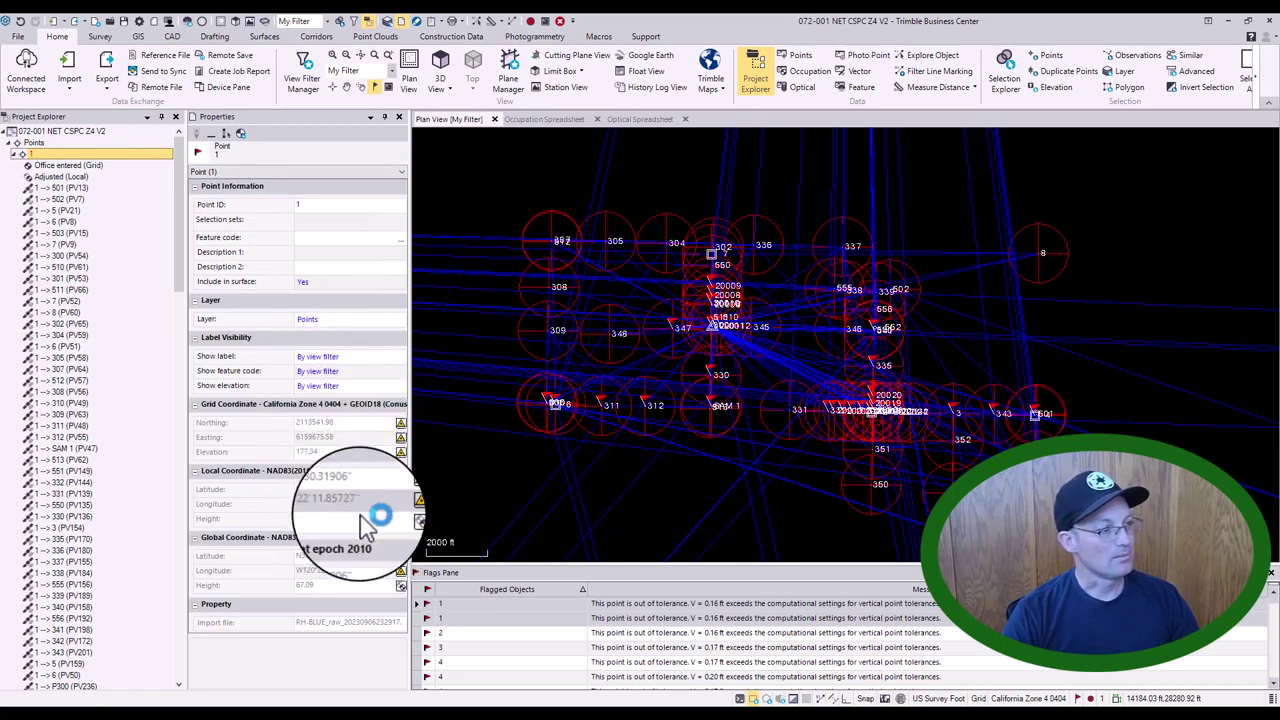
{"action": "left_click", "coordinate": [85, 164]}
{"action": "left_click", "coordinate": [66, 176]}
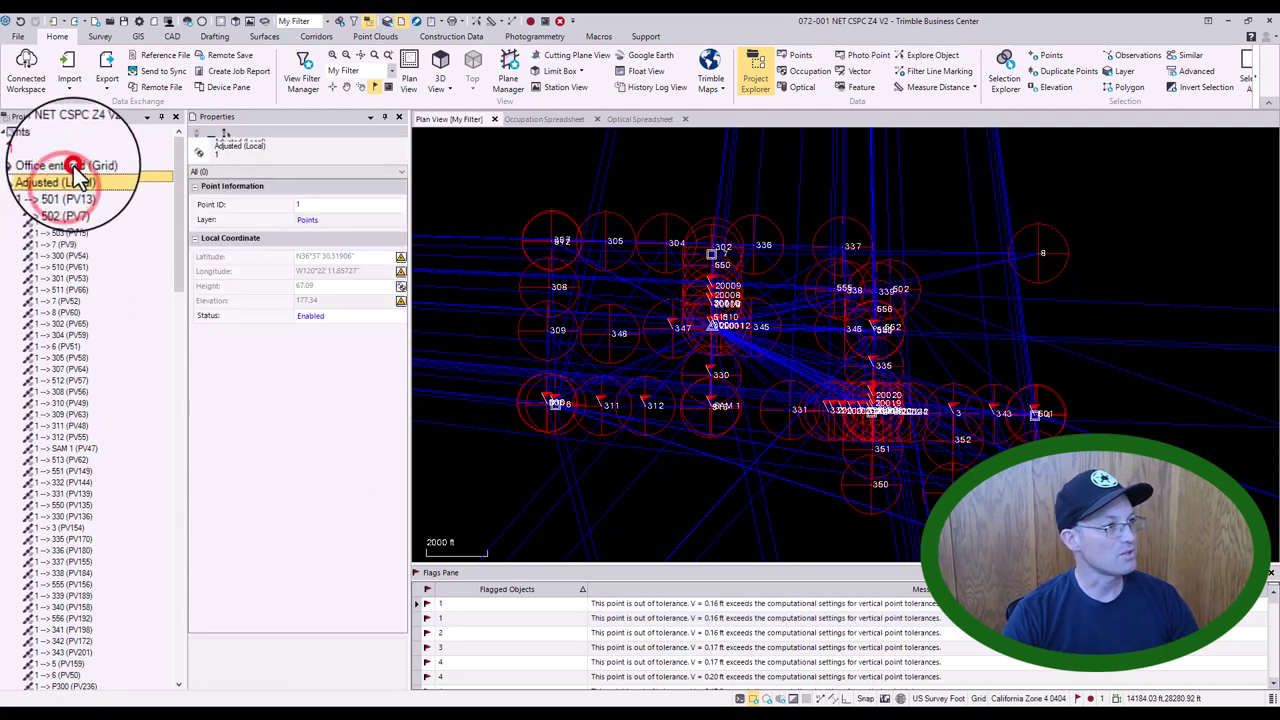
{"action": "left_click", "coordinate": [68, 164]}
{"action": "left_click", "coordinate": [68, 176]}
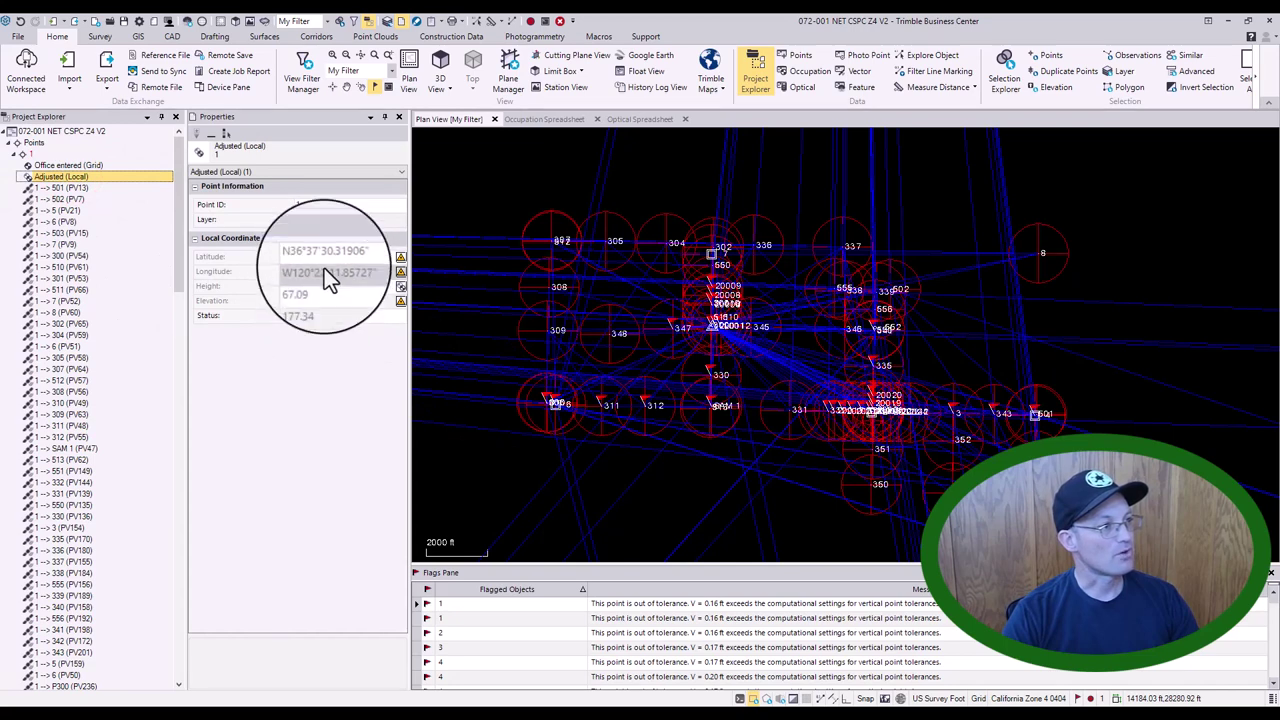
{"action": "left_click", "coordinate": [100, 164]}
{"action": "left_click", "coordinate": [108, 176]}
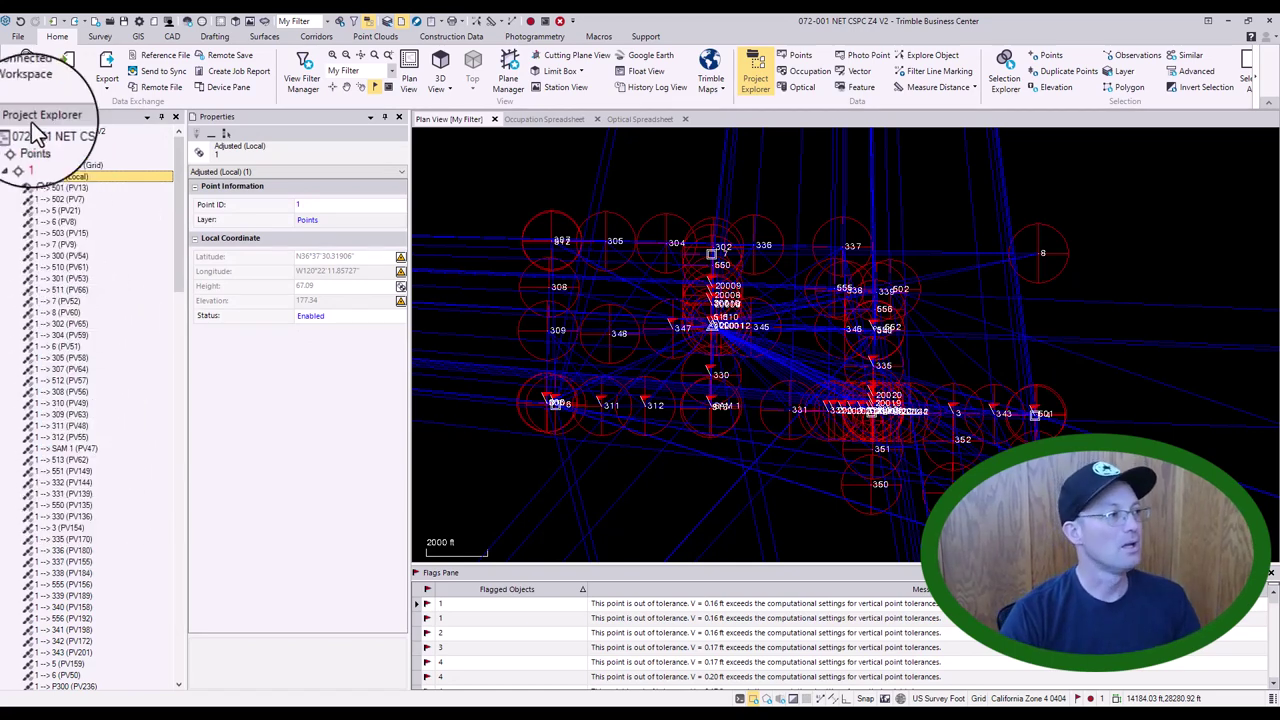
{"action": "left_click", "coordinate": [12, 156]}
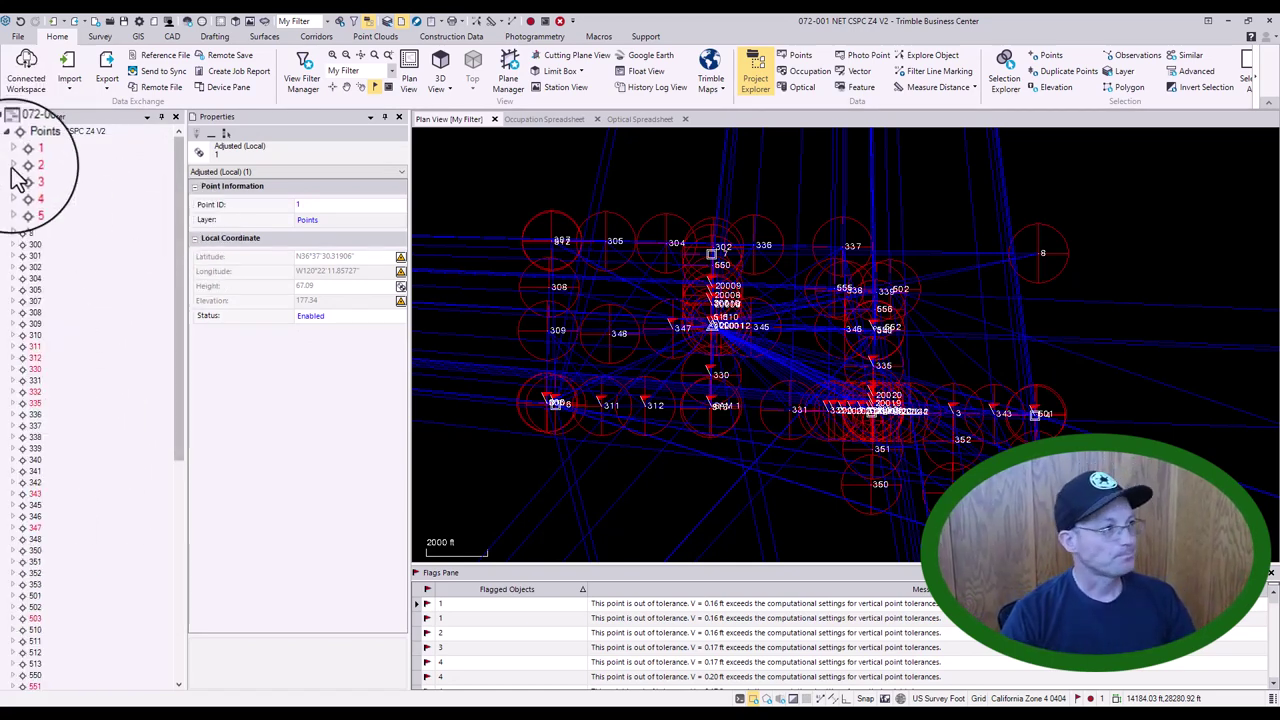
{"action": "left_click", "coordinate": [30, 155]}
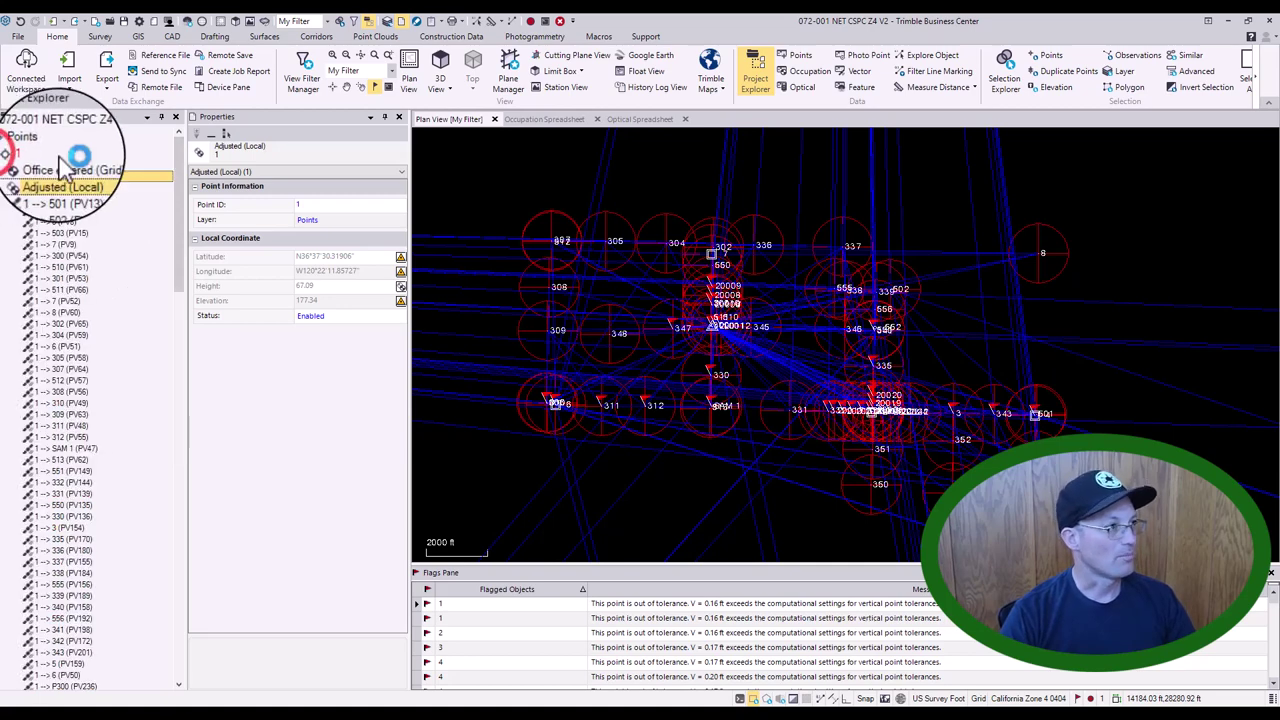
{"action": "left_click", "coordinate": [45, 172]}
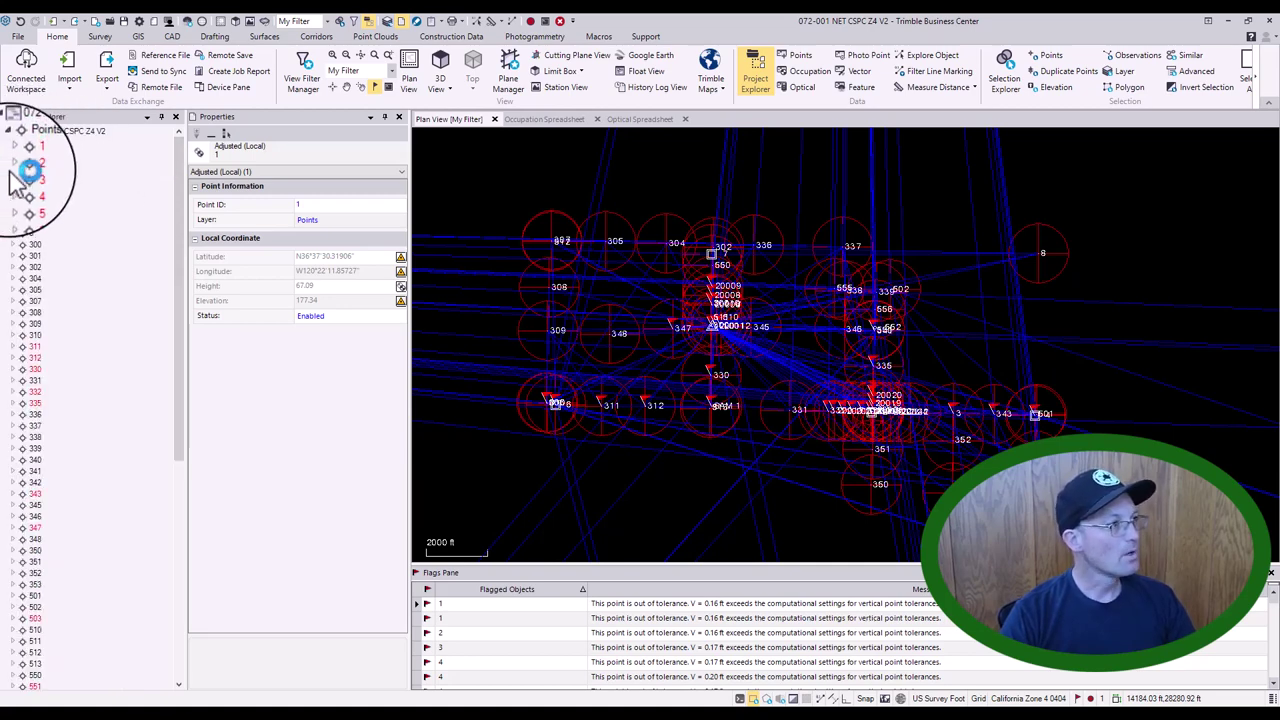
- Expand points 2 through 6, checking point 2's grid and adjusted local coordinates (height 59.32)
{"action": "left_click", "coordinate": [32, 164]}
{"action": "left_click", "coordinate": [90, 172]}
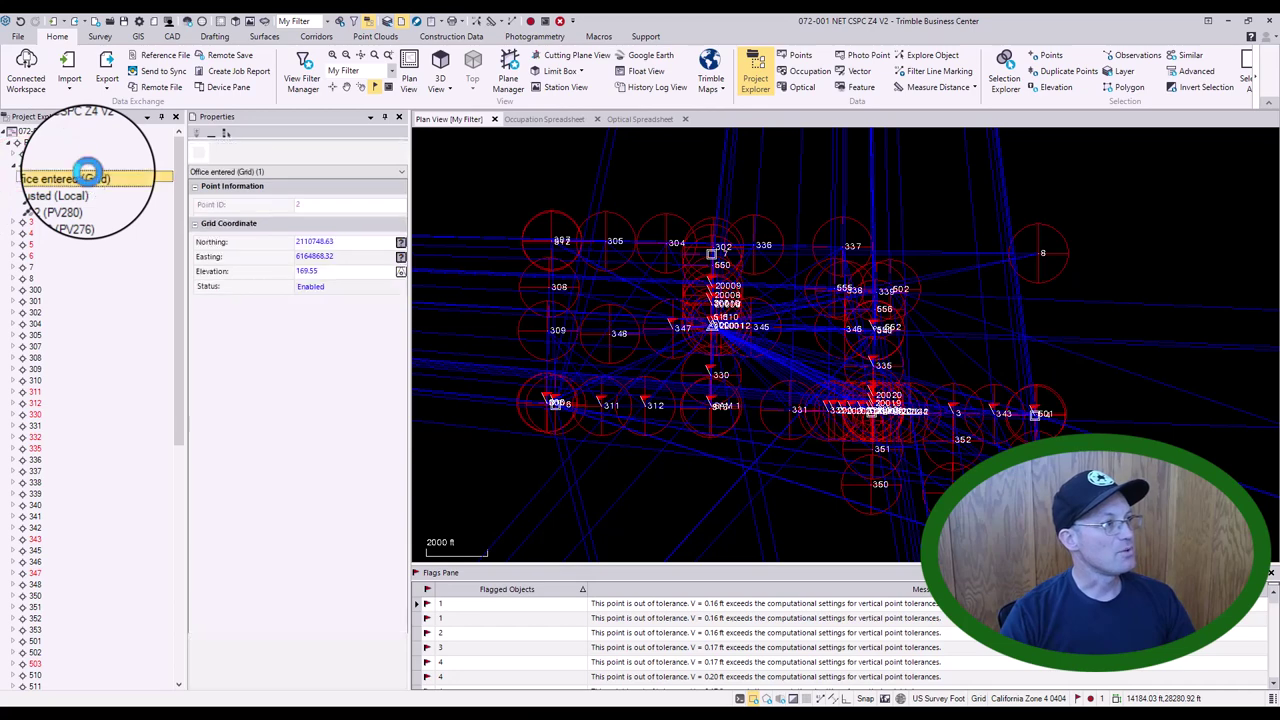
{"action": "left_click", "coordinate": [60, 189]}
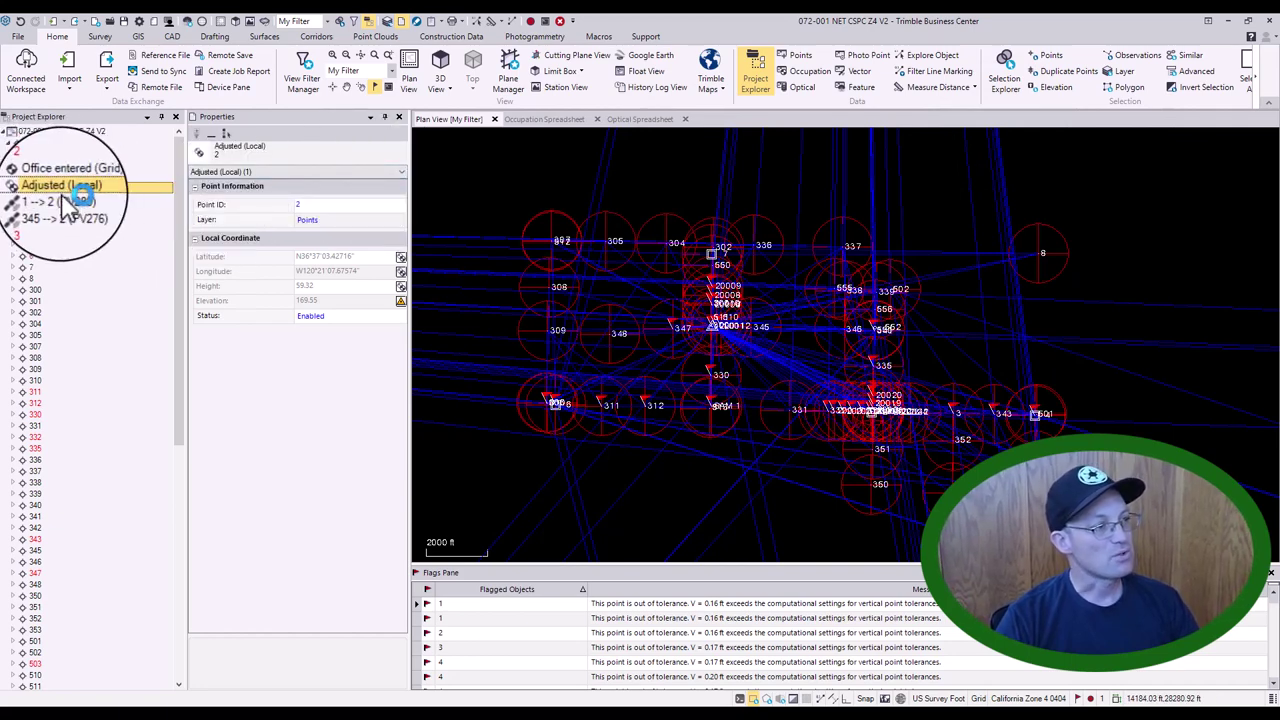
{"action": "left_click", "coordinate": [15, 222]}
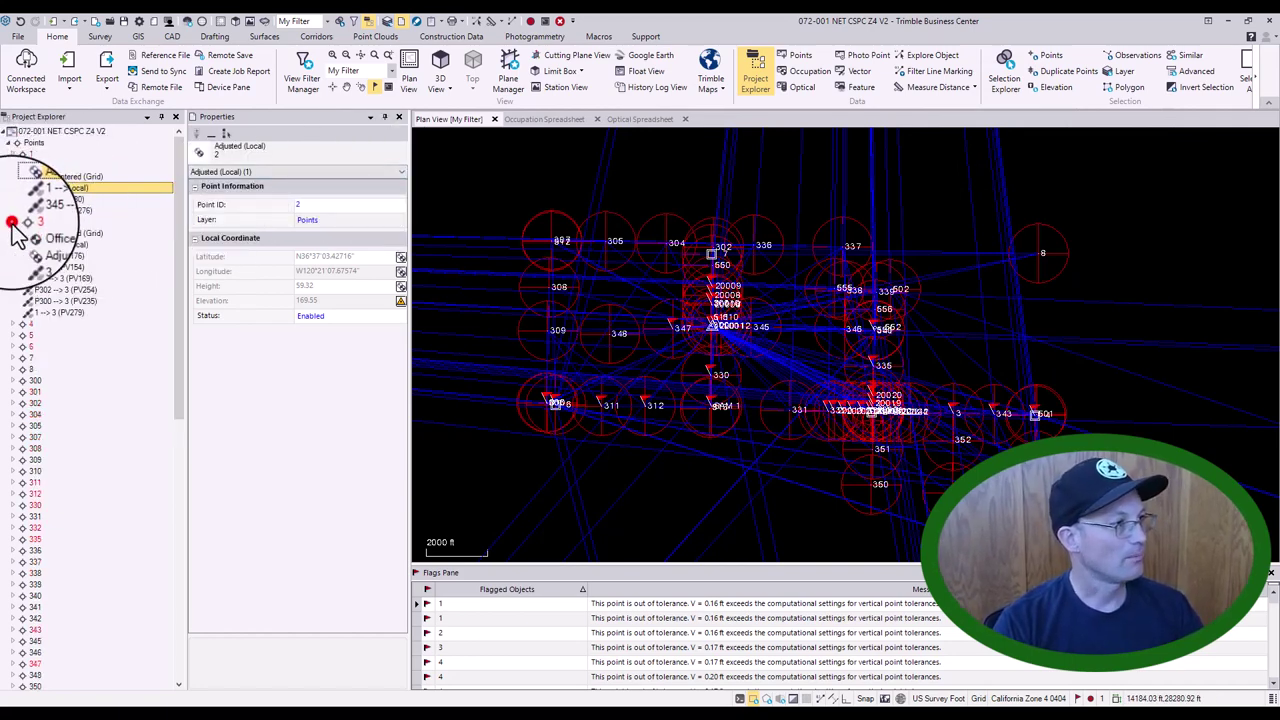
{"action": "left_click", "coordinate": [10, 325]}
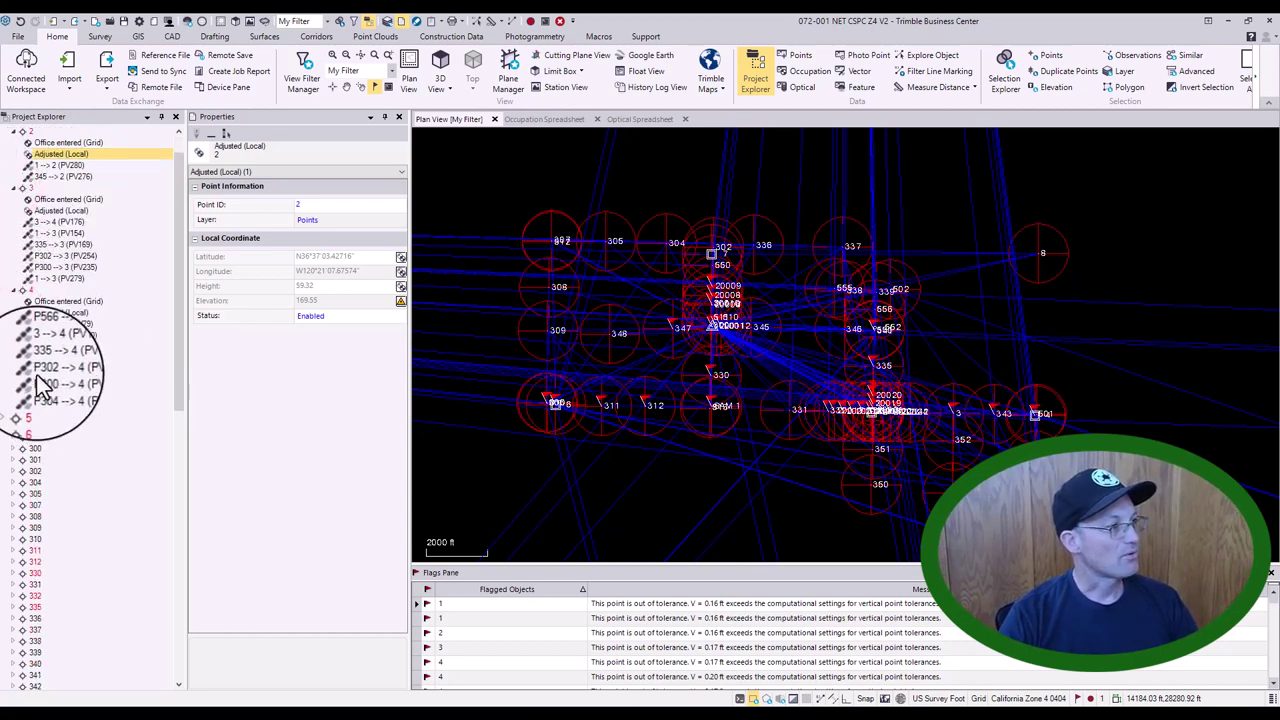
{"action": "left_click", "coordinate": [13, 405]}
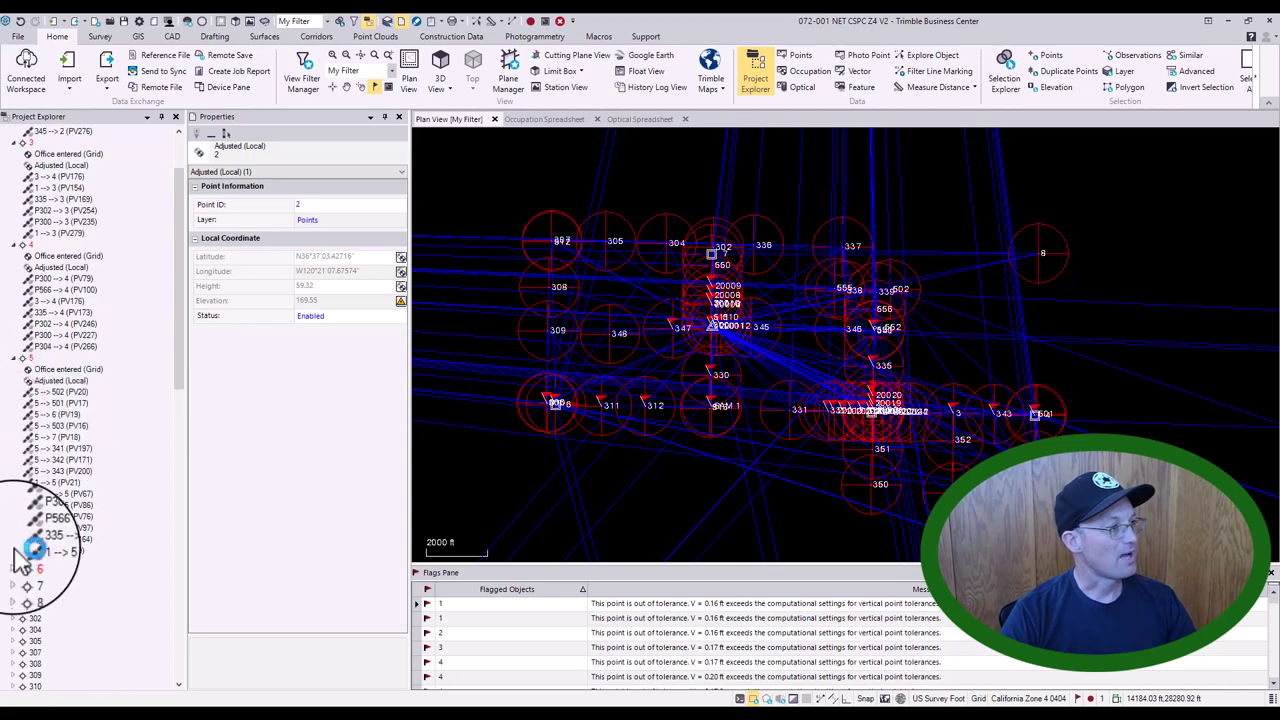
{"action": "left_click", "coordinate": [14, 563]}
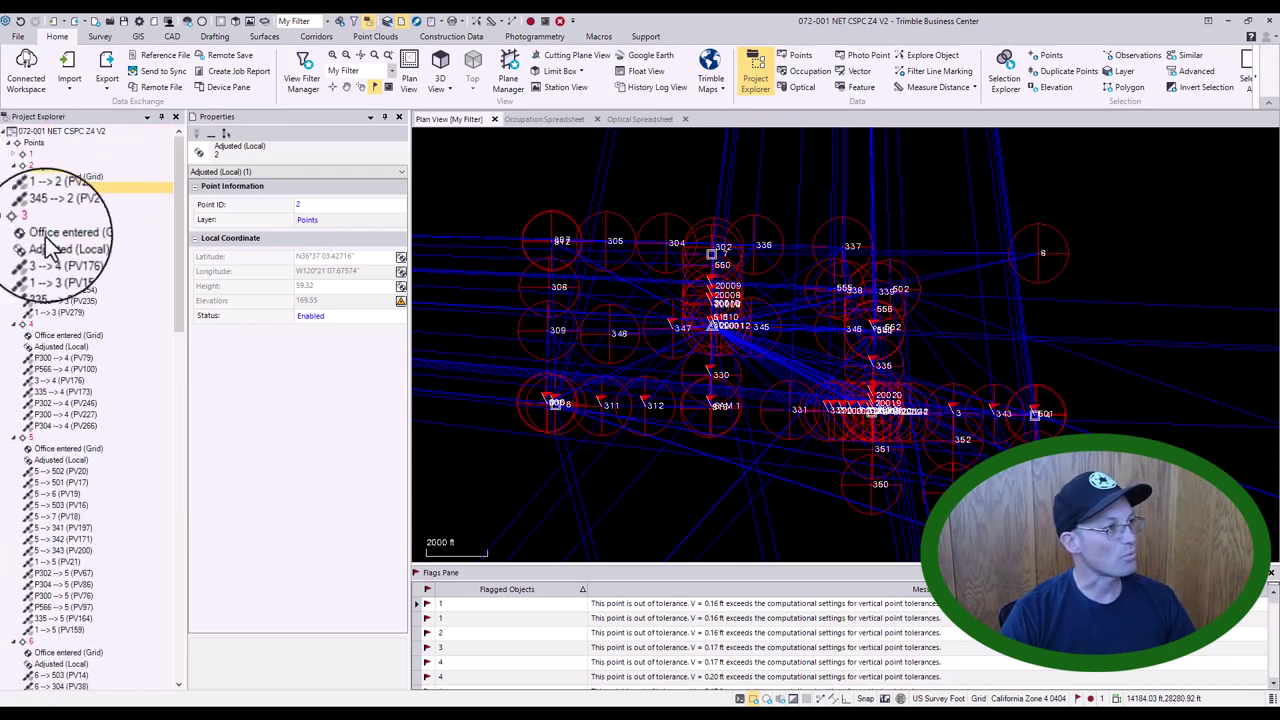
- Collapse points 2 through 6 in the point list
{"action": "left_click", "coordinate": [13, 165]}
{"action": "left_click", "coordinate": [14, 180]}
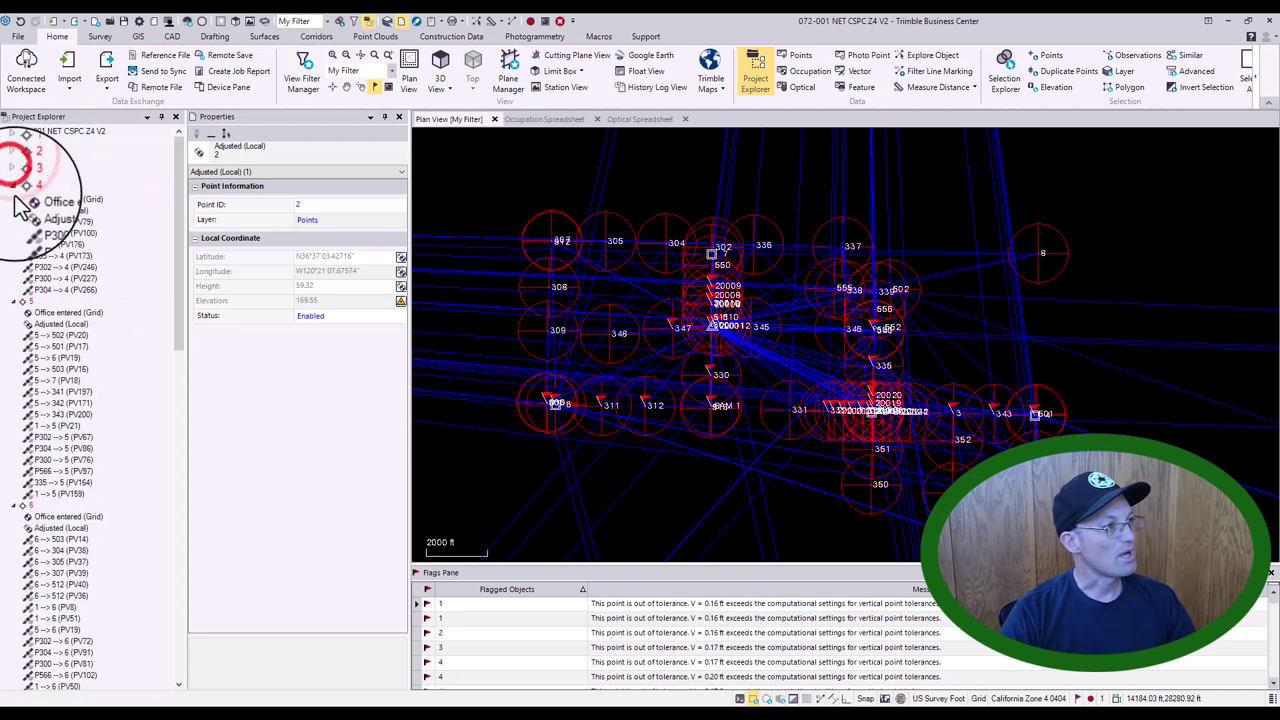
{"action": "left_click", "coordinate": [14, 188]}
{"action": "left_click", "coordinate": [14, 199]}
{"action": "left_click", "coordinate": [14, 211]}
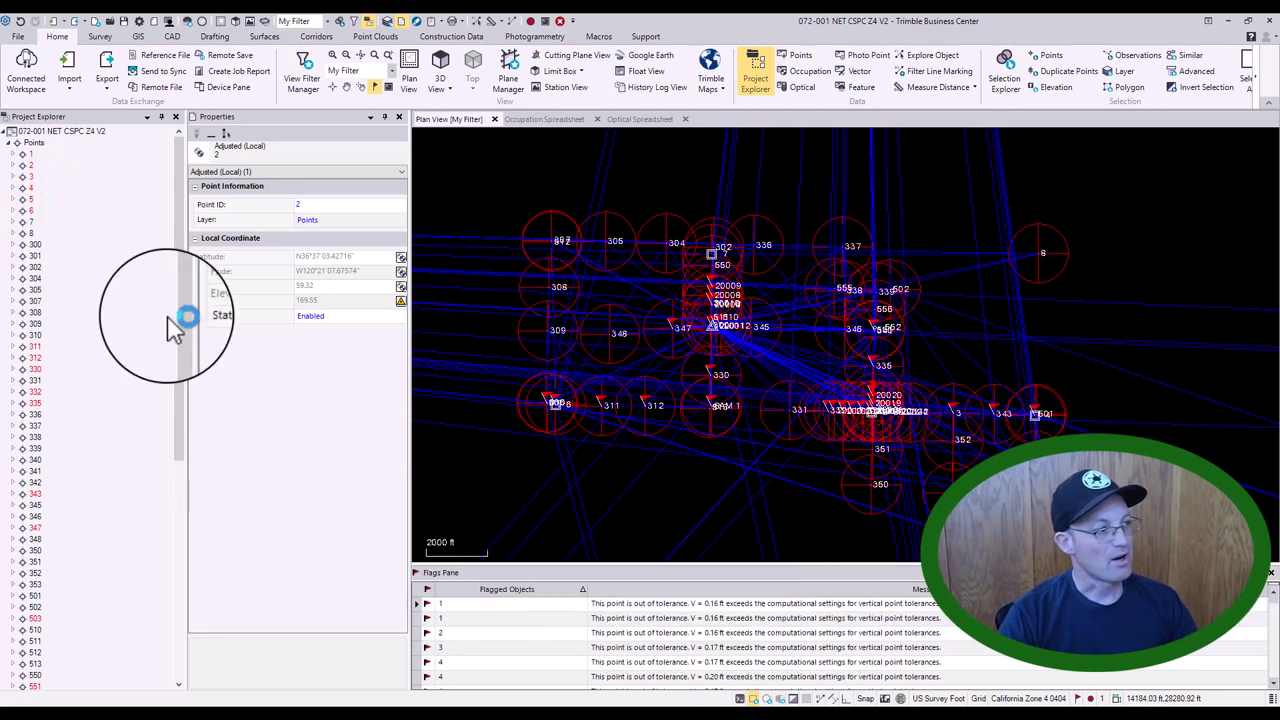
- Expand points 7, 8 and 300 to show their coordinate entries
{"action": "left_click", "coordinate": [22, 220]}
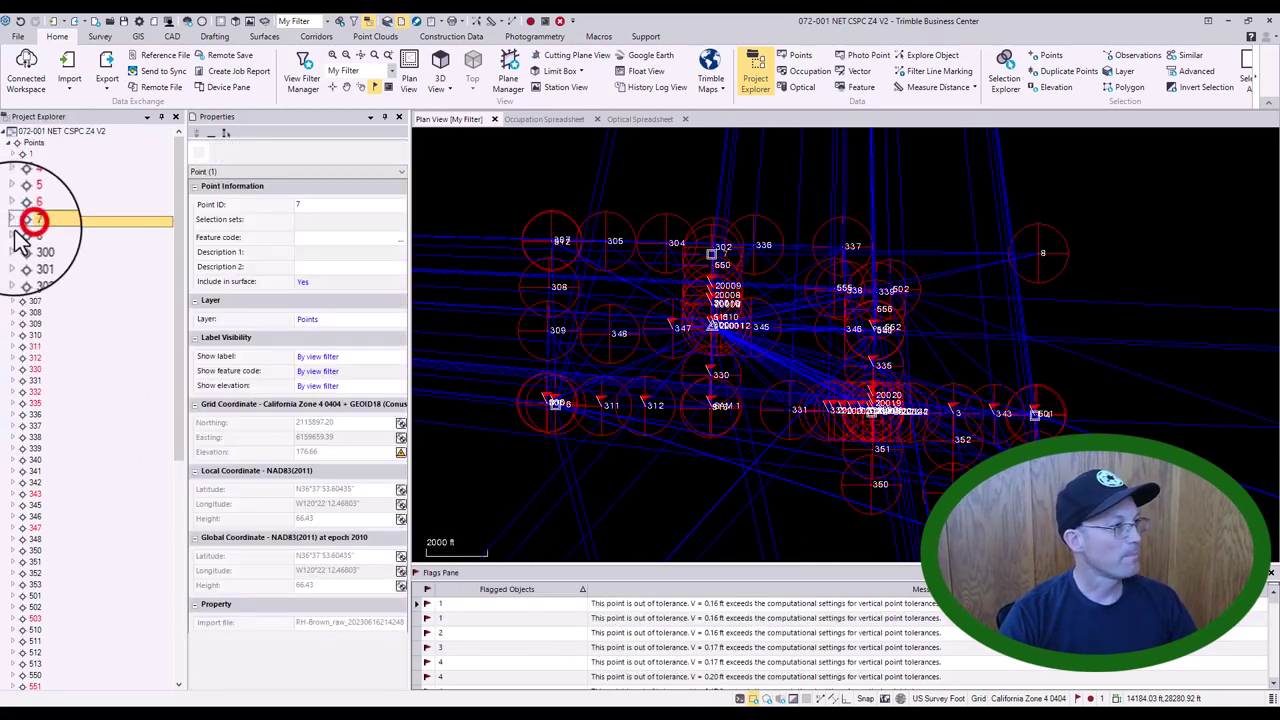
{"action": "left_click", "coordinate": [13, 221]}
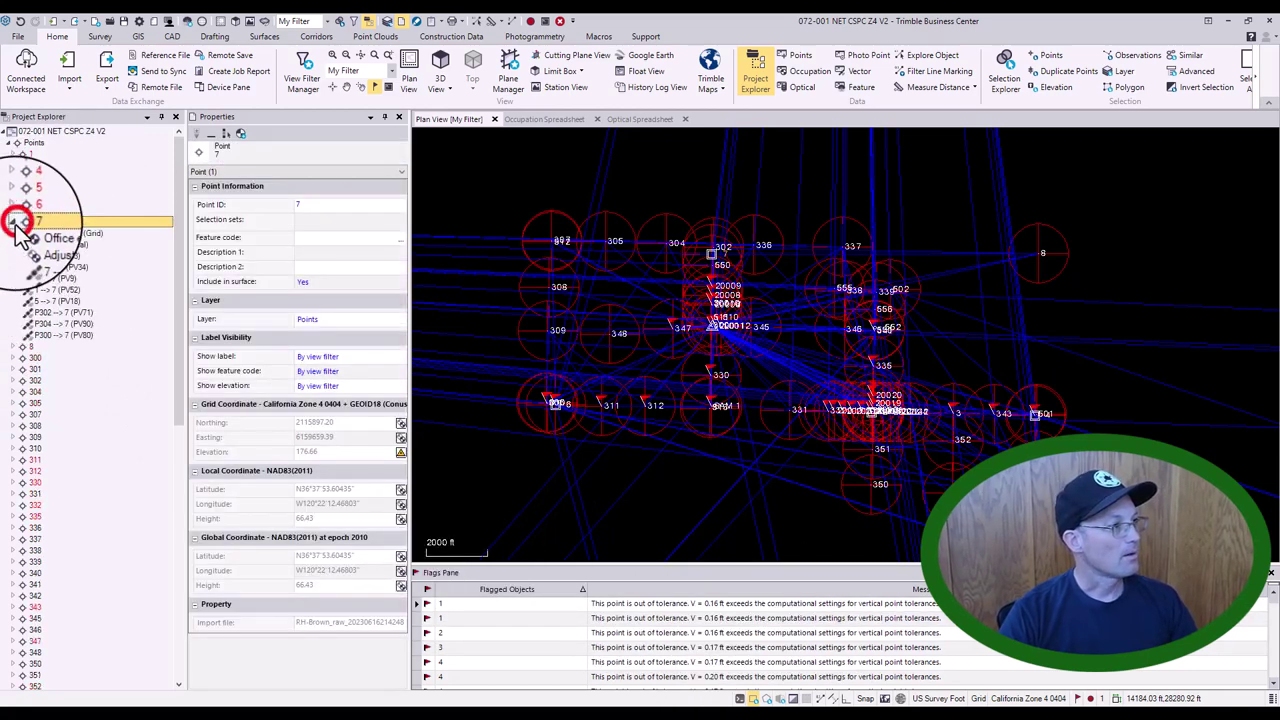
{"action": "left_click", "coordinate": [13, 346]}
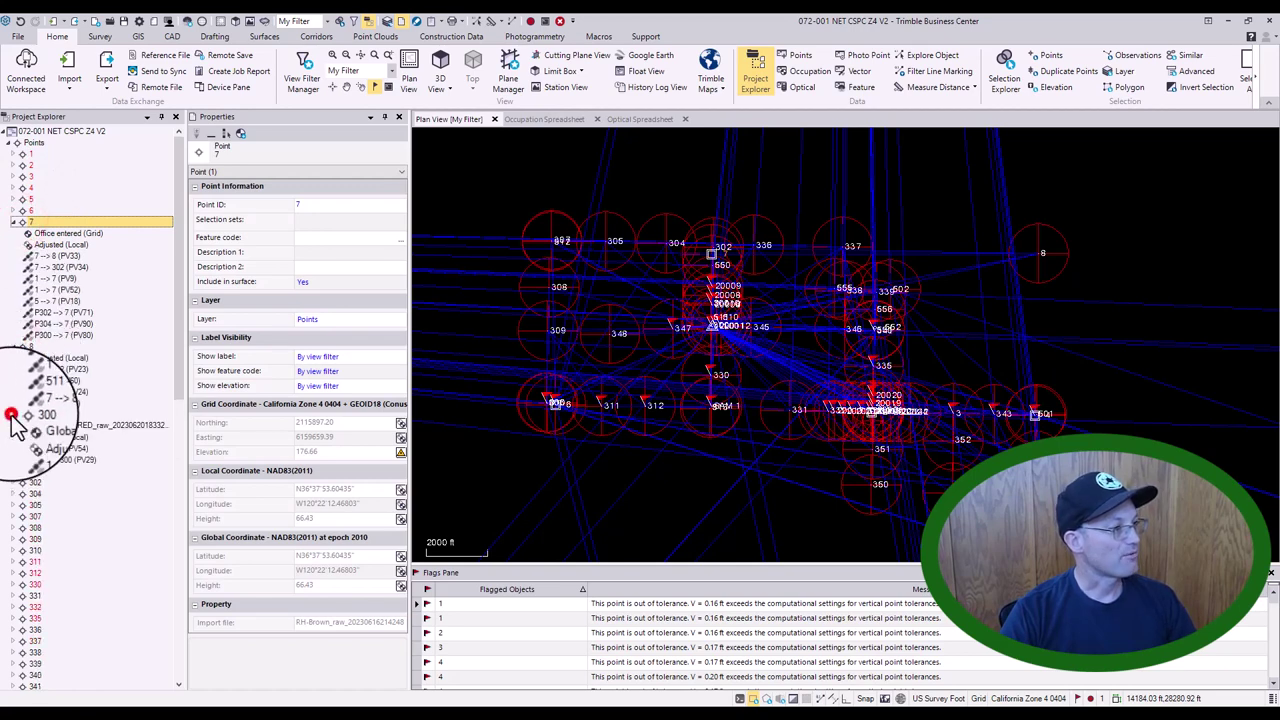
{"action": "left_click", "coordinate": [13, 412]}
{"action": "scroll", "coordinate": [40, 420], "scroll_direction": "down", "scroll_amount": 1}
- Delete point 300's RH-RED global coordinate, then select point 7's grid entry (elevation 176.66)
{"action": "left_click", "coordinate": [48, 390]}
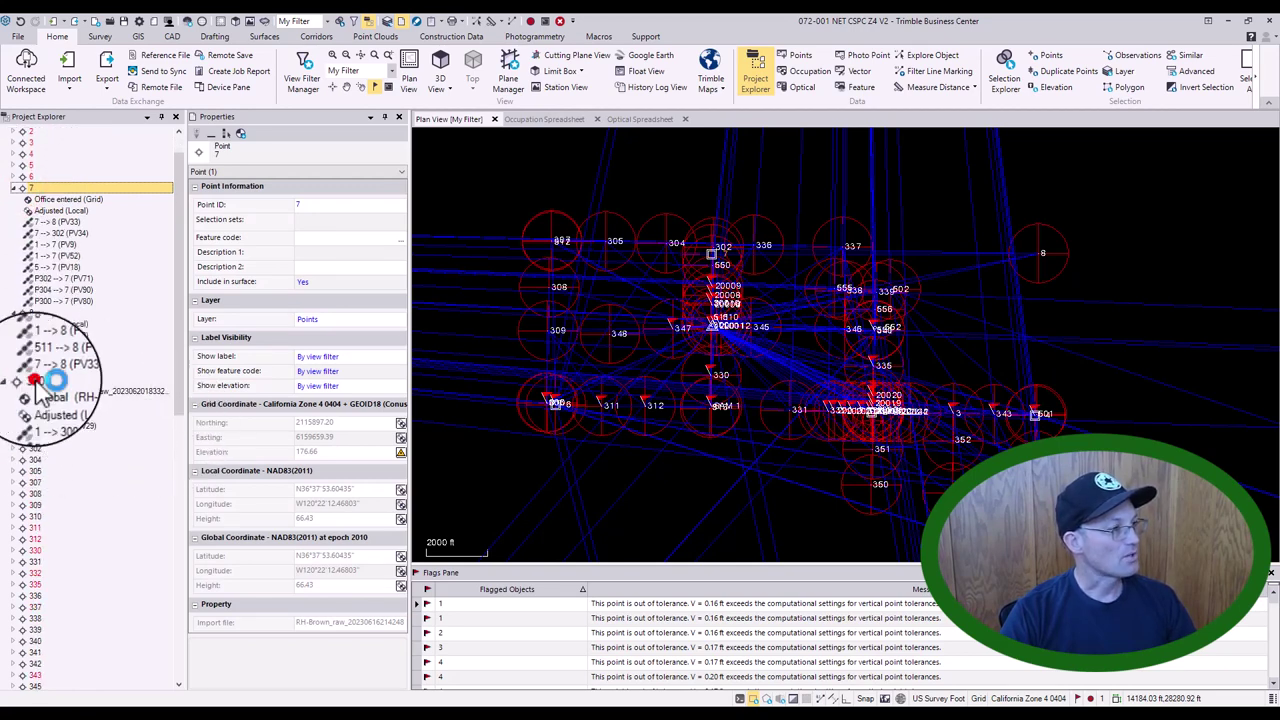
{"action": "right_click", "coordinate": [90, 395]}
{"action": "left_click", "coordinate": [102, 436]}
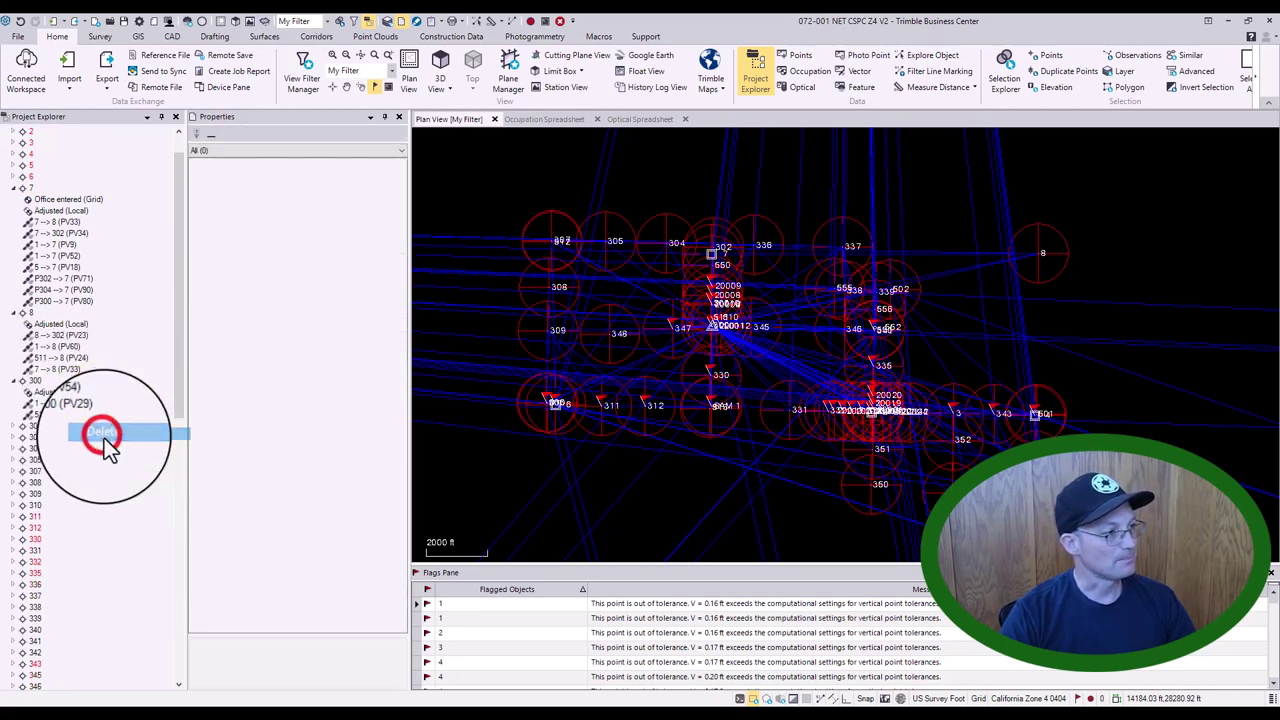
{"action": "left_click", "coordinate": [40, 381]}
{"action": "scroll", "coordinate": [100, 360], "scroll_direction": "up", "scroll_amount": 1}
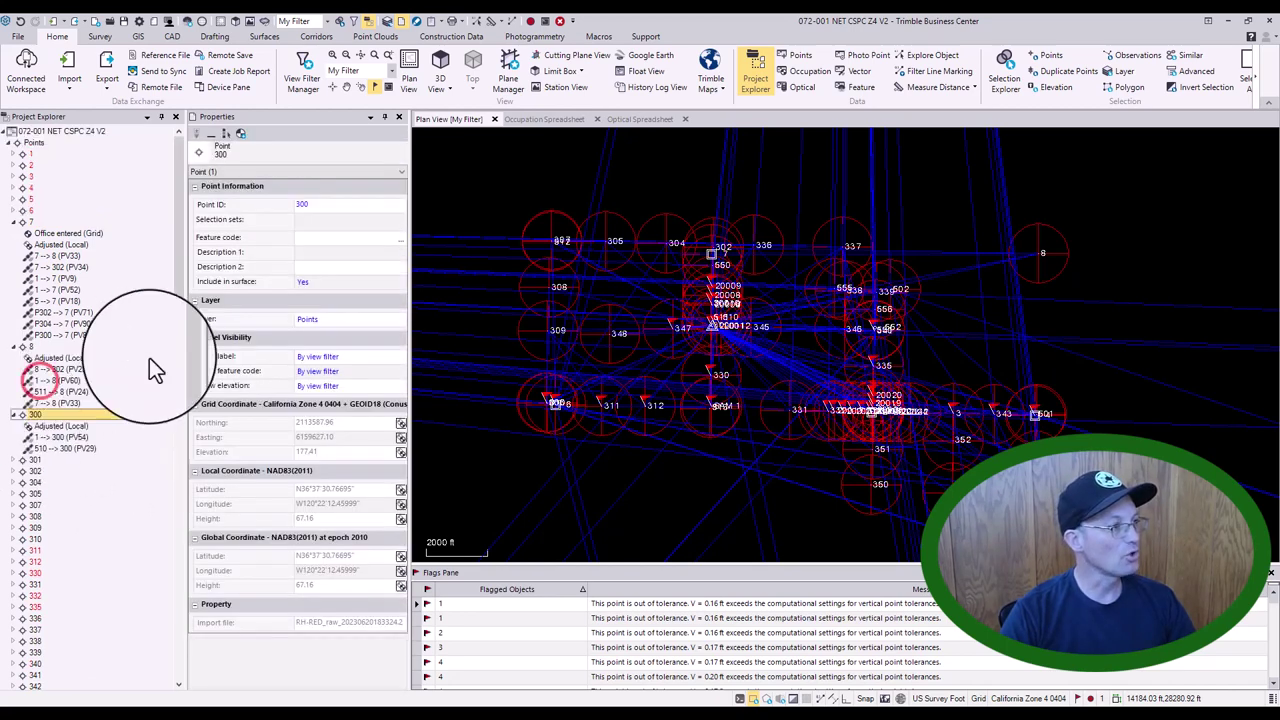
{"action": "left_click", "coordinate": [45, 242]}
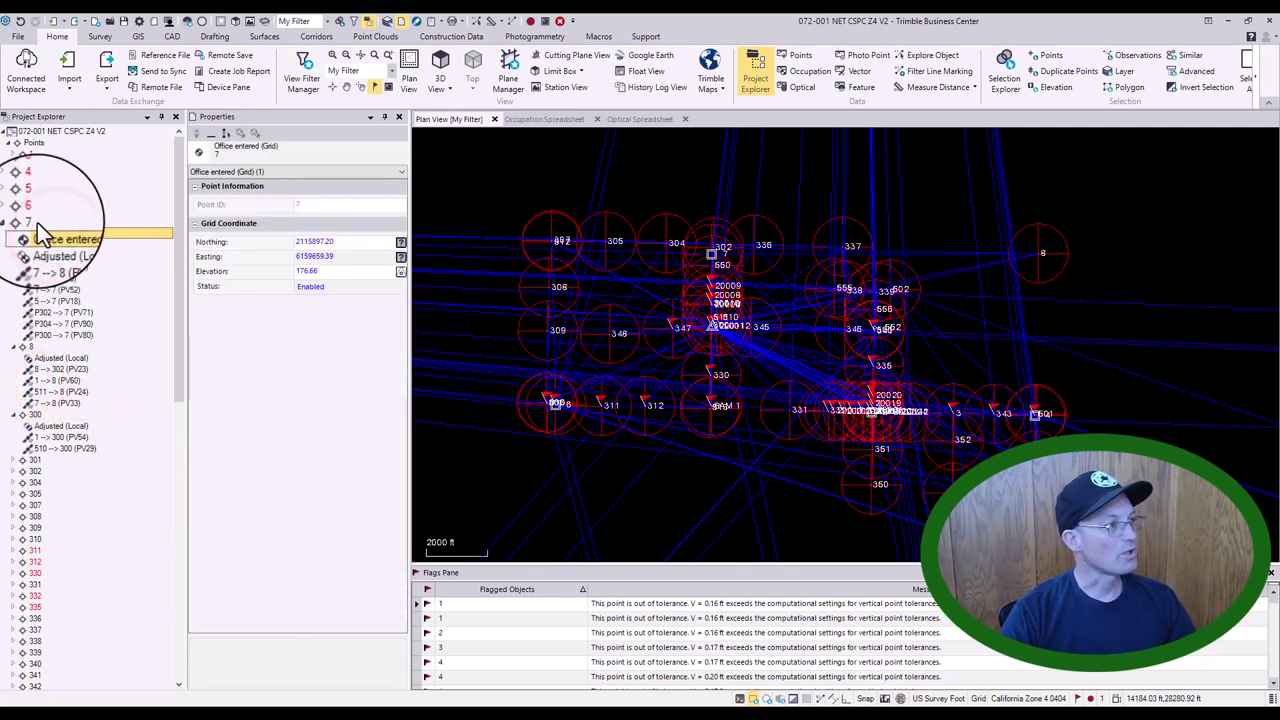
{"action": "left_click", "coordinate": [35, 230]}
{"action": "right_click", "coordinate": [35, 230]}
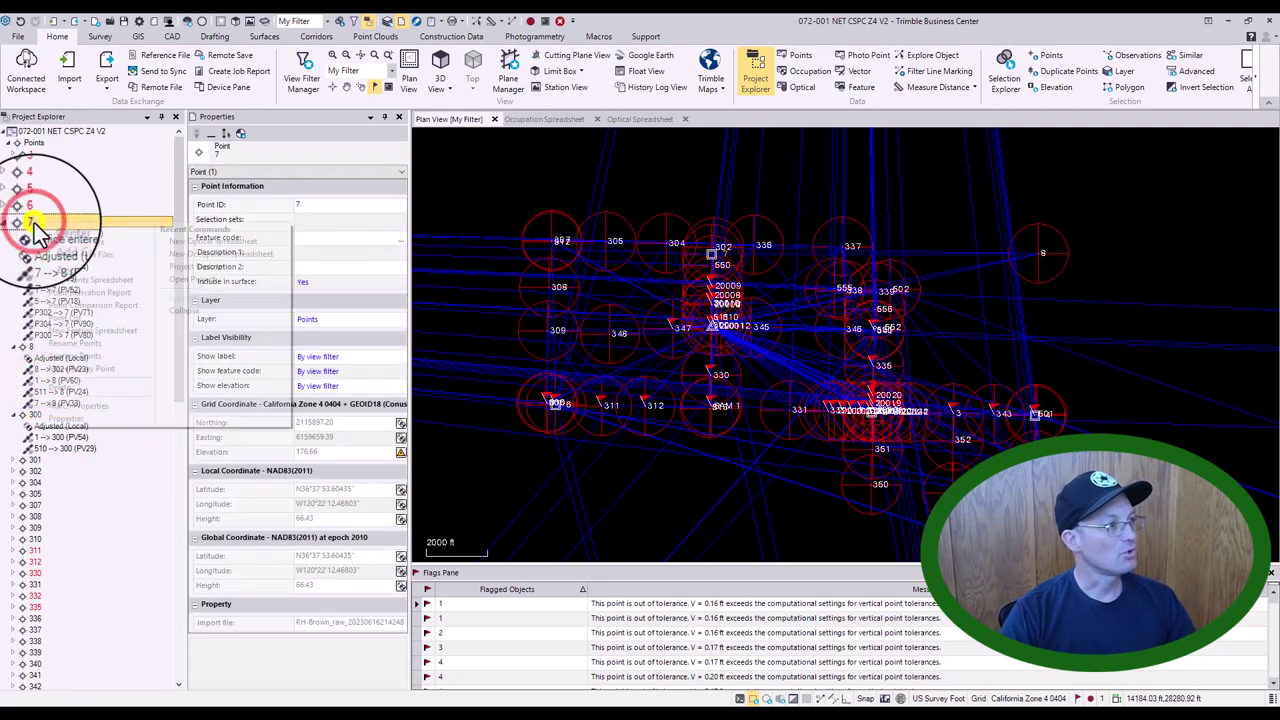
{"action": "left_click", "coordinate": [84, 212]}
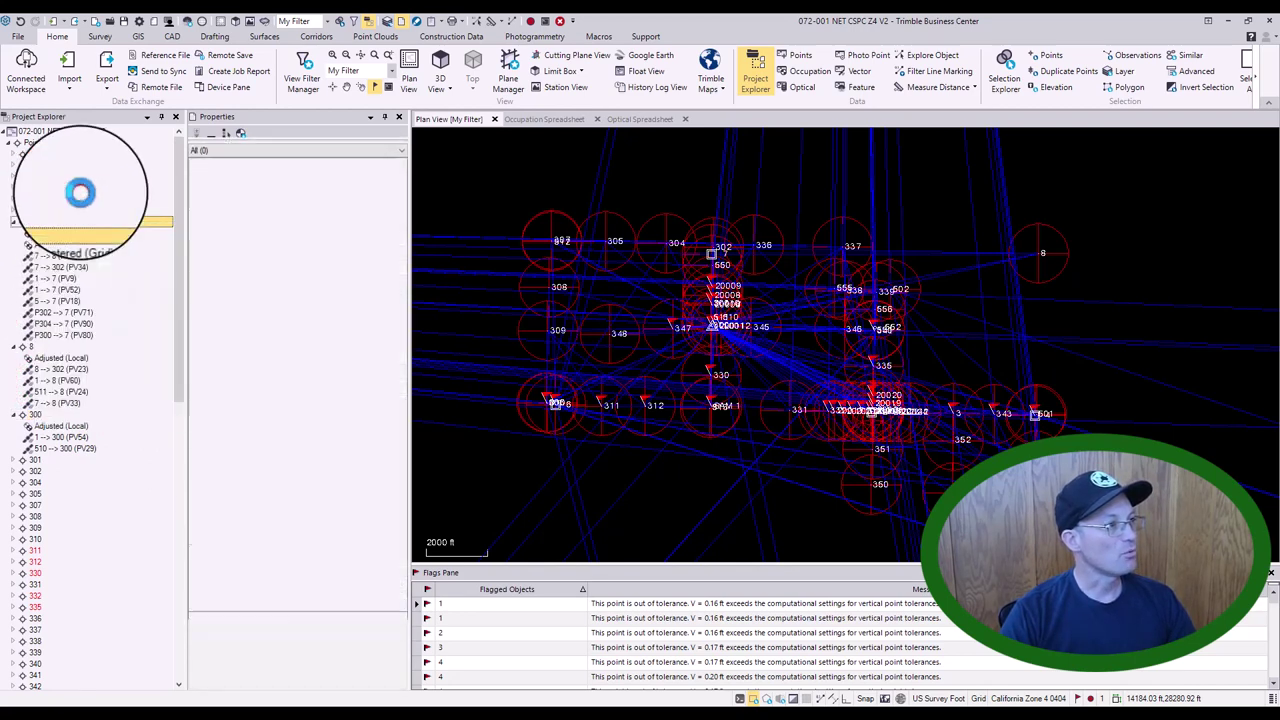
{"action": "left_click", "coordinate": [240, 134]}
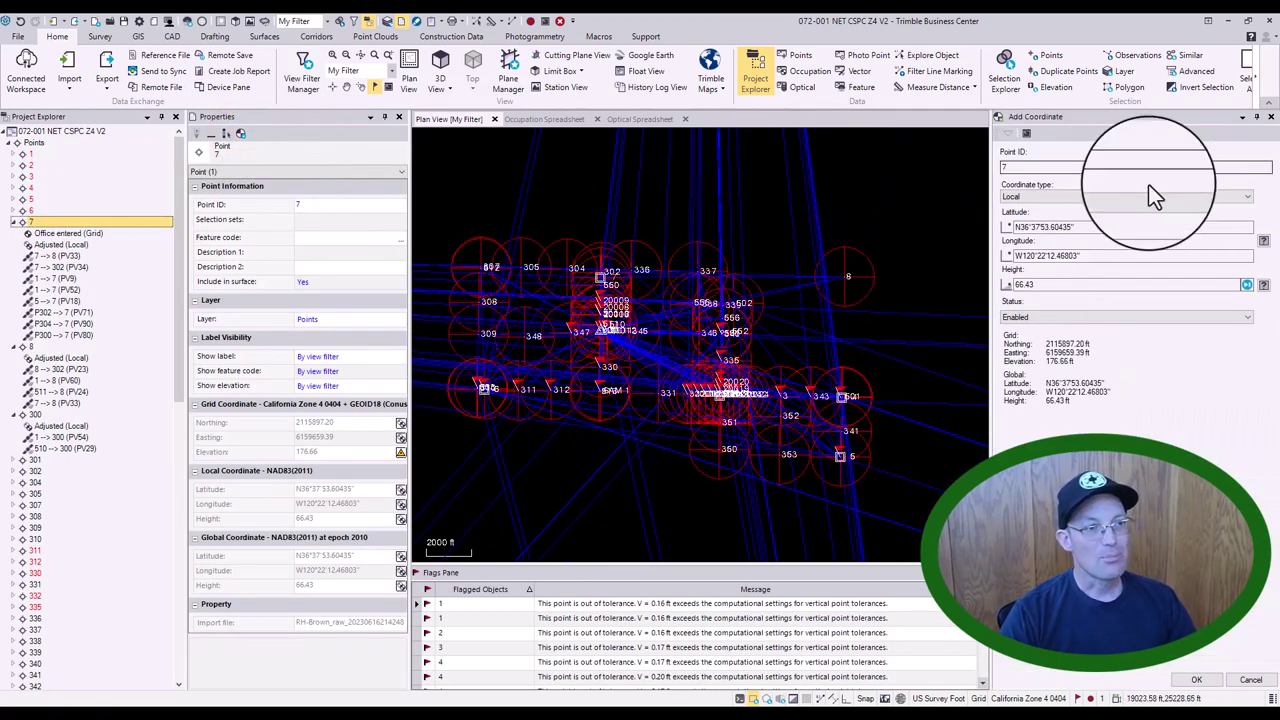
{"action": "left_click", "coordinate": [1160, 197]}
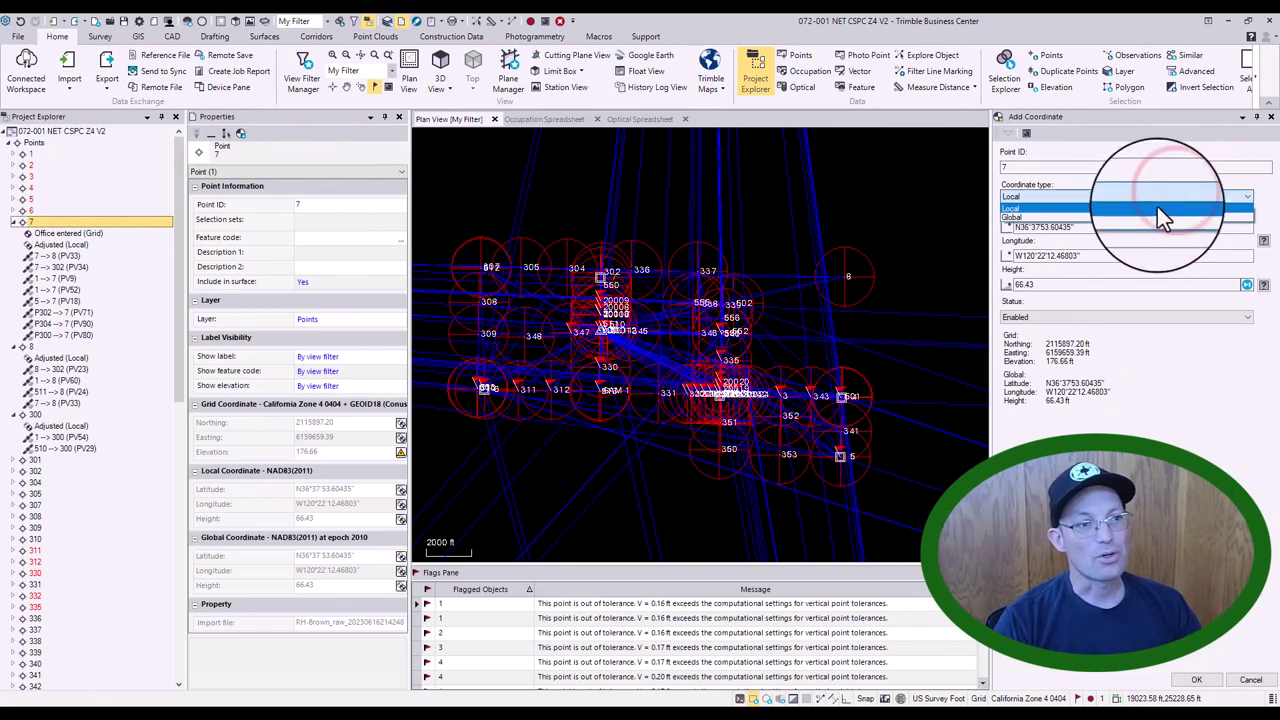
{"action": "left_click", "coordinate": [1157, 220]}
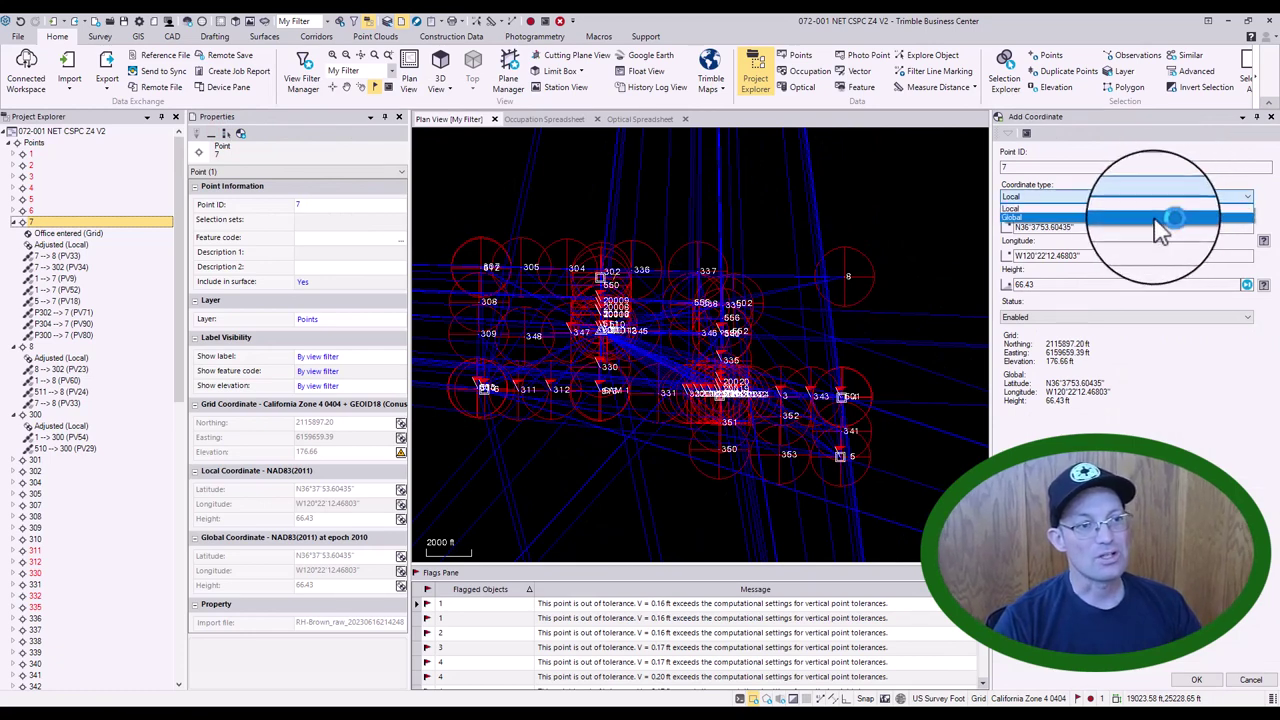
{"action": "left_click", "coordinate": [1162, 190]}
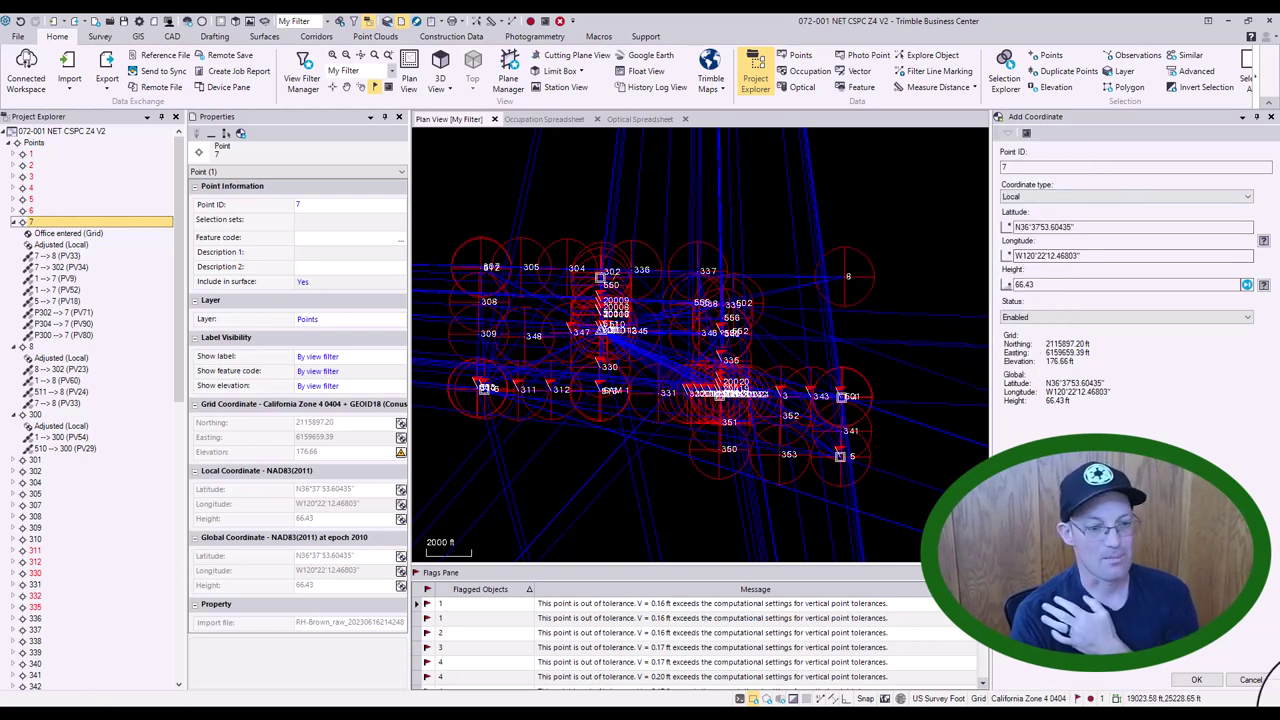
{"action": "left_click", "coordinate": [1250, 684]}
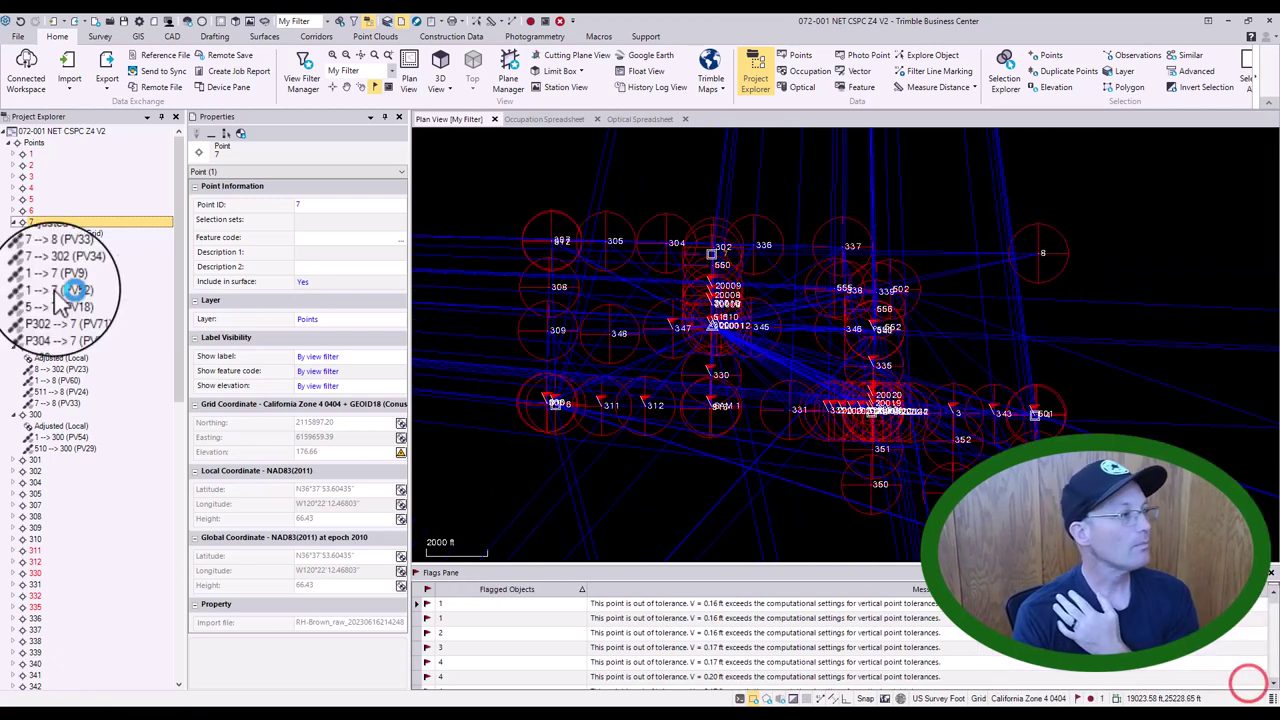
- Collapse points 7 and 8, then reselect point 7 to show its properties
{"action": "left_click", "coordinate": [13, 223]}
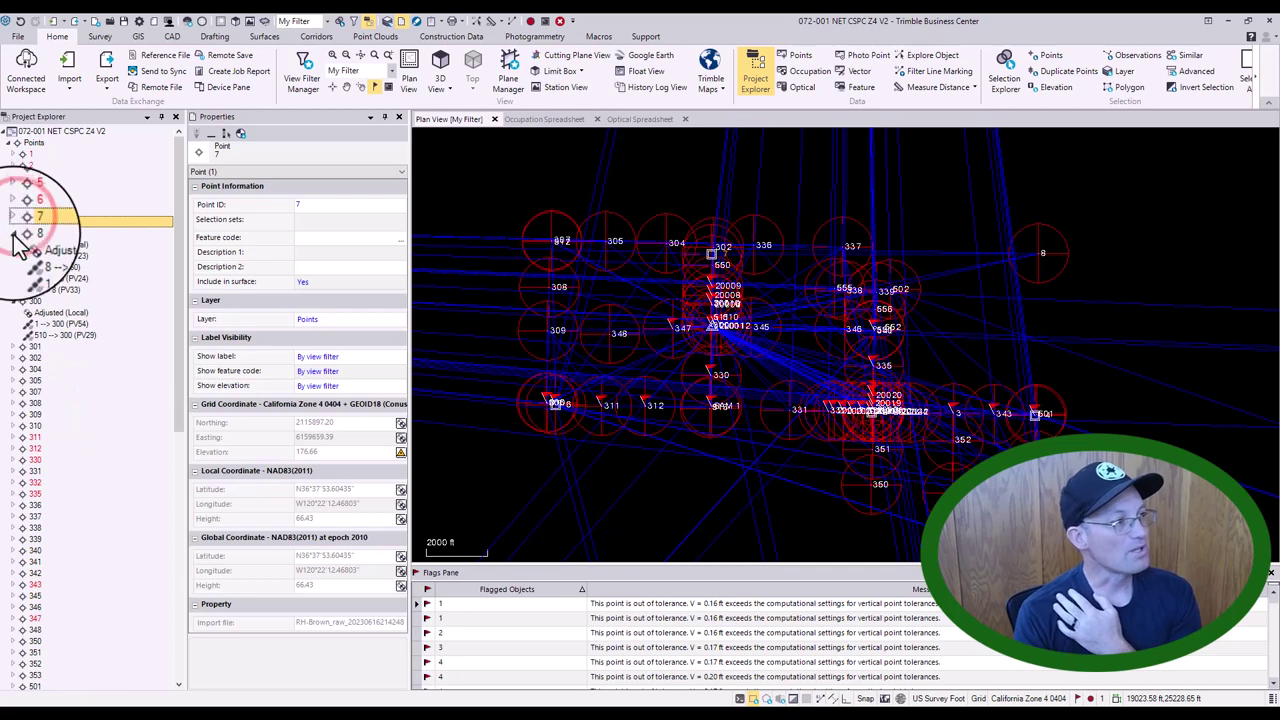
{"action": "left_click", "coordinate": [13, 232]}
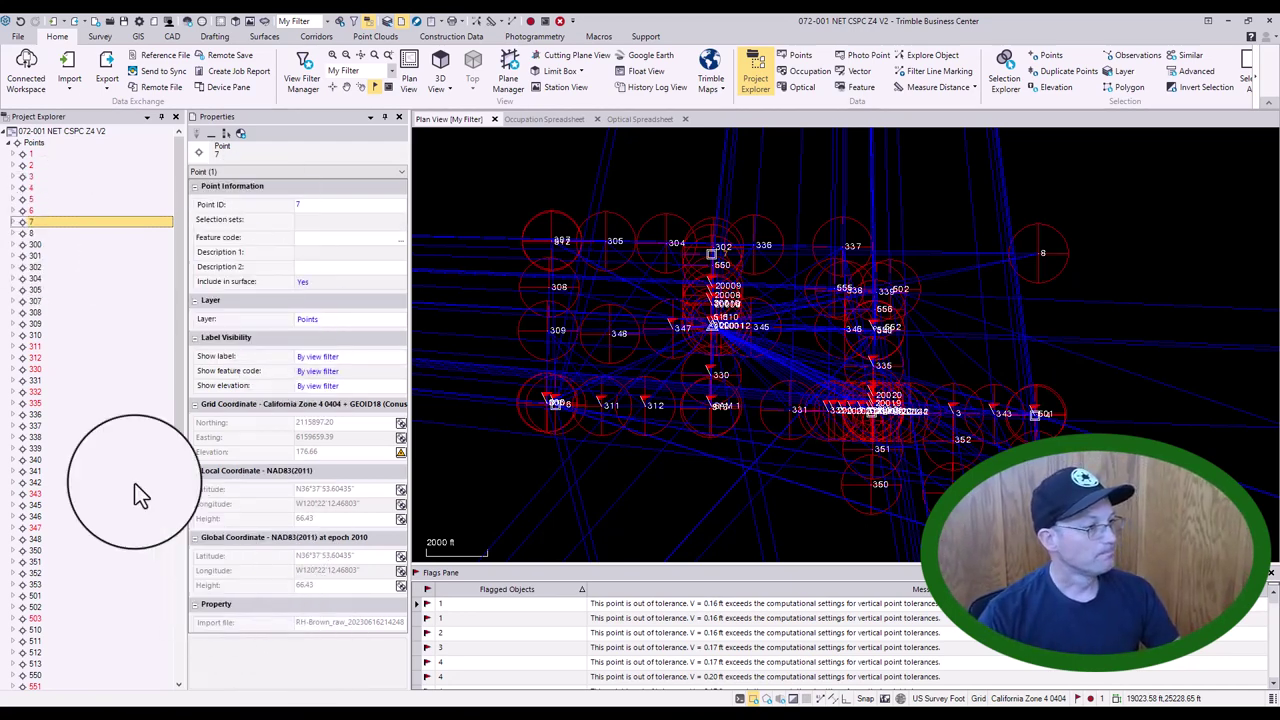
{"action": "left_click", "coordinate": [50, 225]}
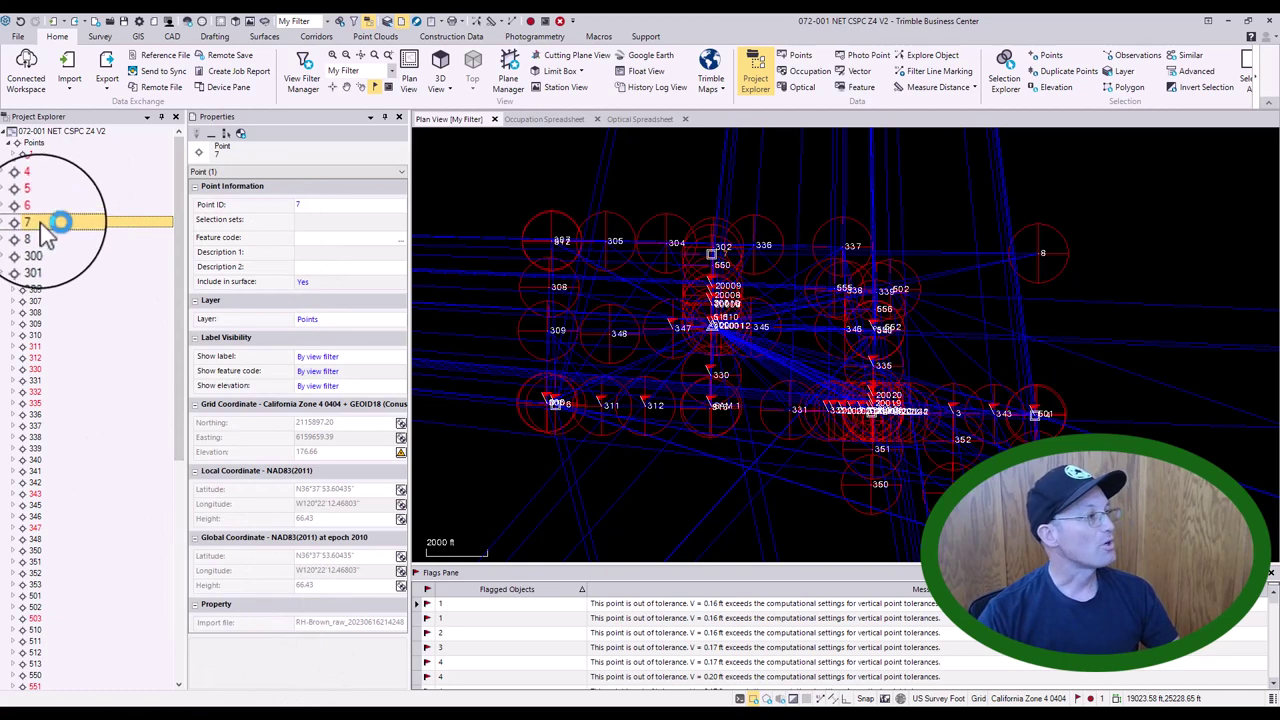
- Create point 7's Point Derivation Report, showing elevation 176.66 in the browser
{"action": "right_click", "coordinate": [44, 224]}
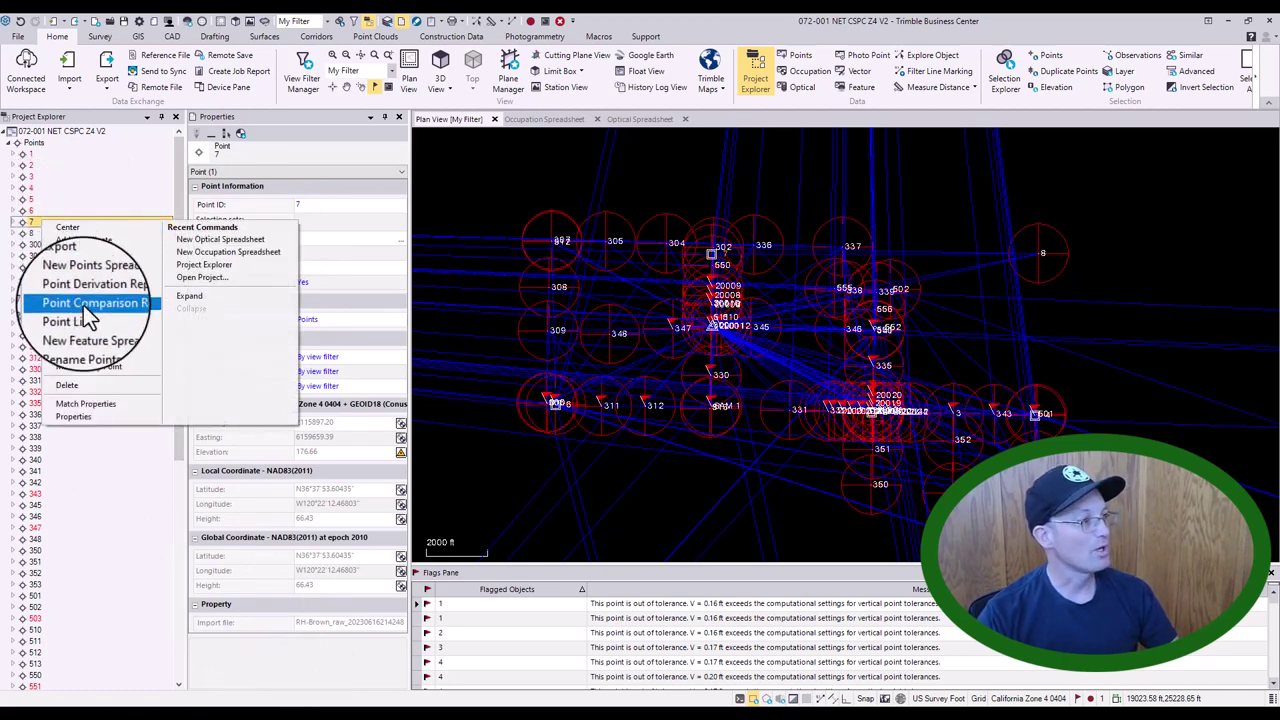
{"action": "left_click", "coordinate": [92, 290]}
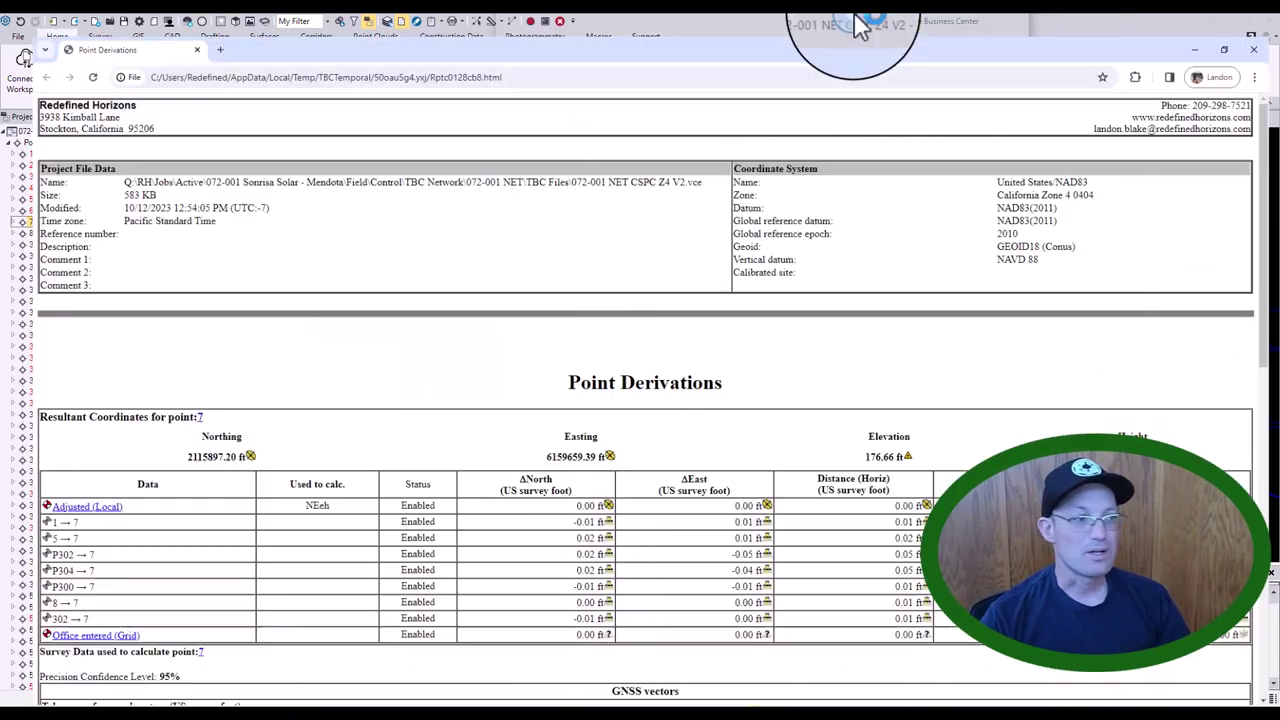
- Scroll point 7's report to the Resultant Coordinates table listing seven enabled vectors
{"action": "scroll", "coordinate": [618, 527], "scroll_direction": "down", "scroll_amount": 2}
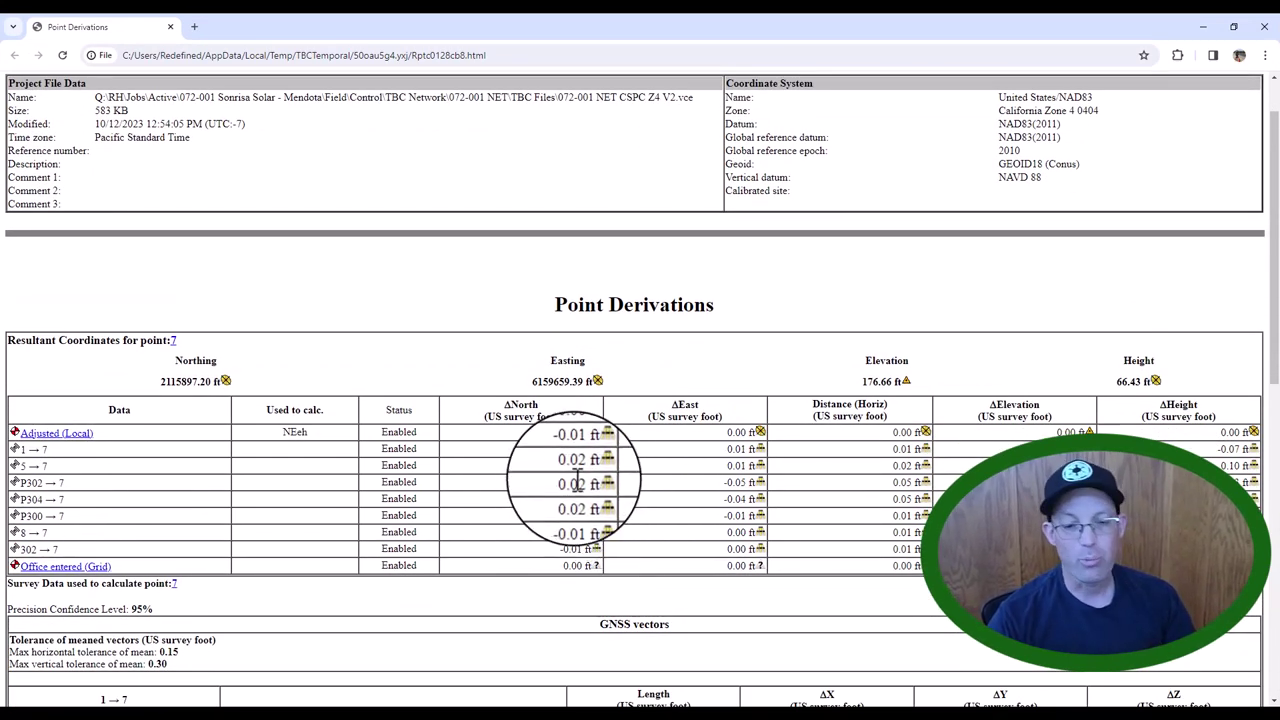
{"action": "scroll", "coordinate": [586, 480], "scroll_direction": "down", "scroll_amount": 1}
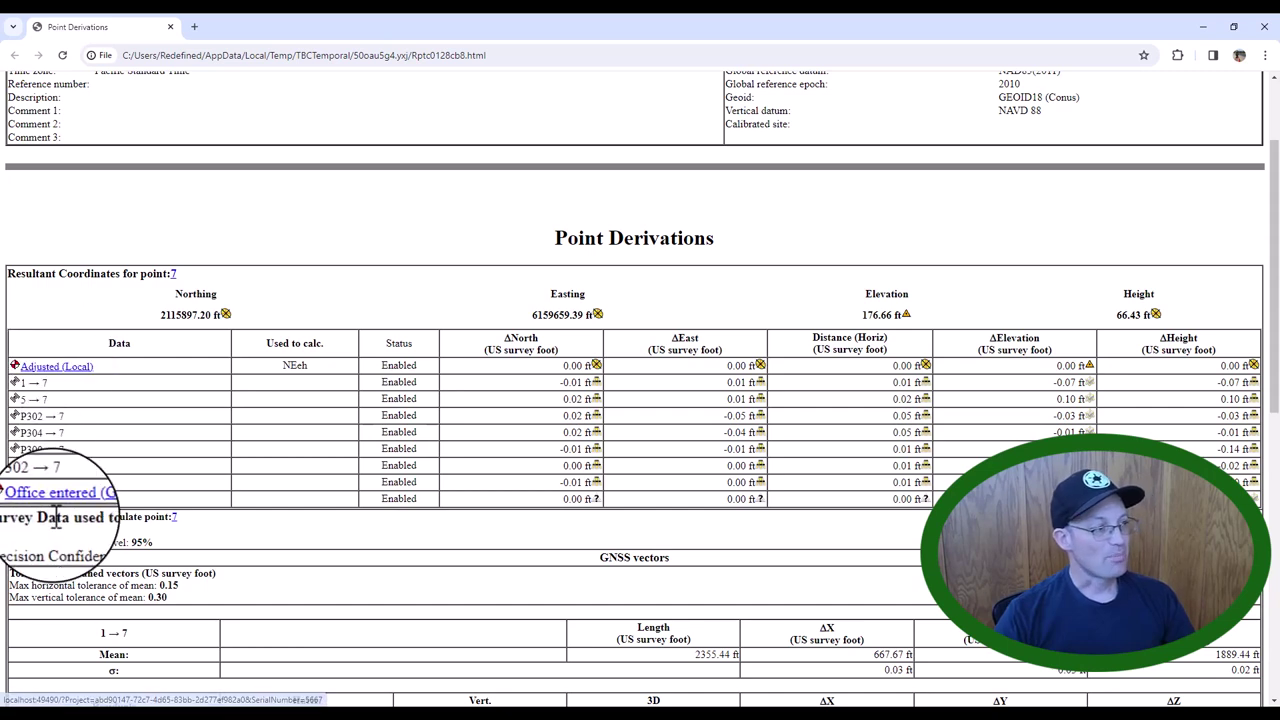
{"action": "left_click", "coordinate": [62, 367]}
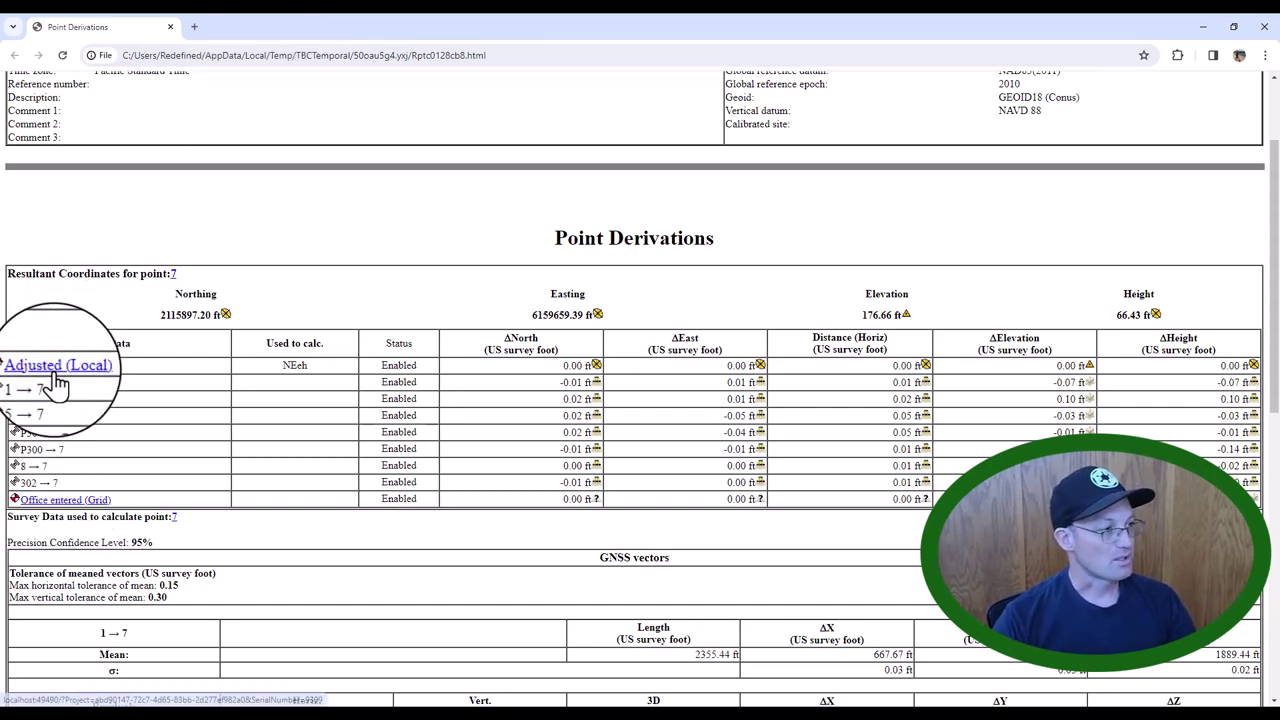
- Back in Trimble Business Center, expand point 7's entries and maximize its Point Derivations report
{"action": "double_click", "coordinate": [375, 25]}
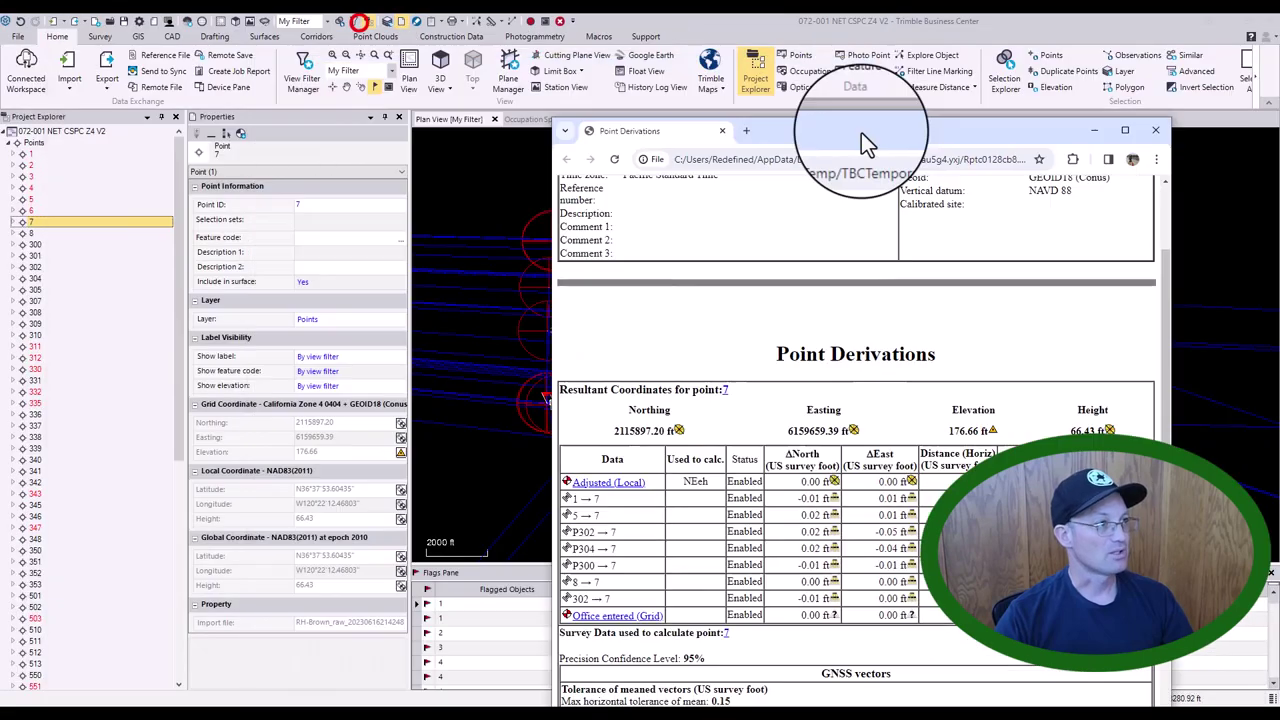
{"action": "left_click", "coordinate": [342, 22]}
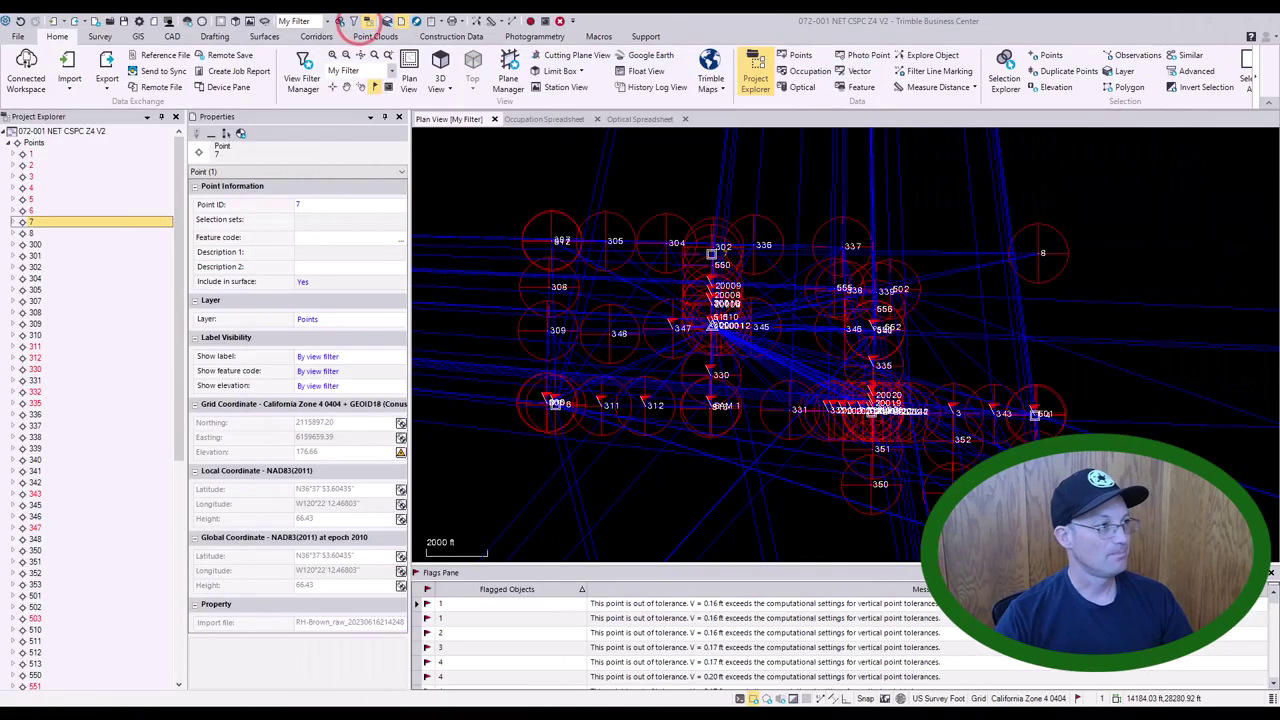
{"action": "left_click", "coordinate": [11, 221]}
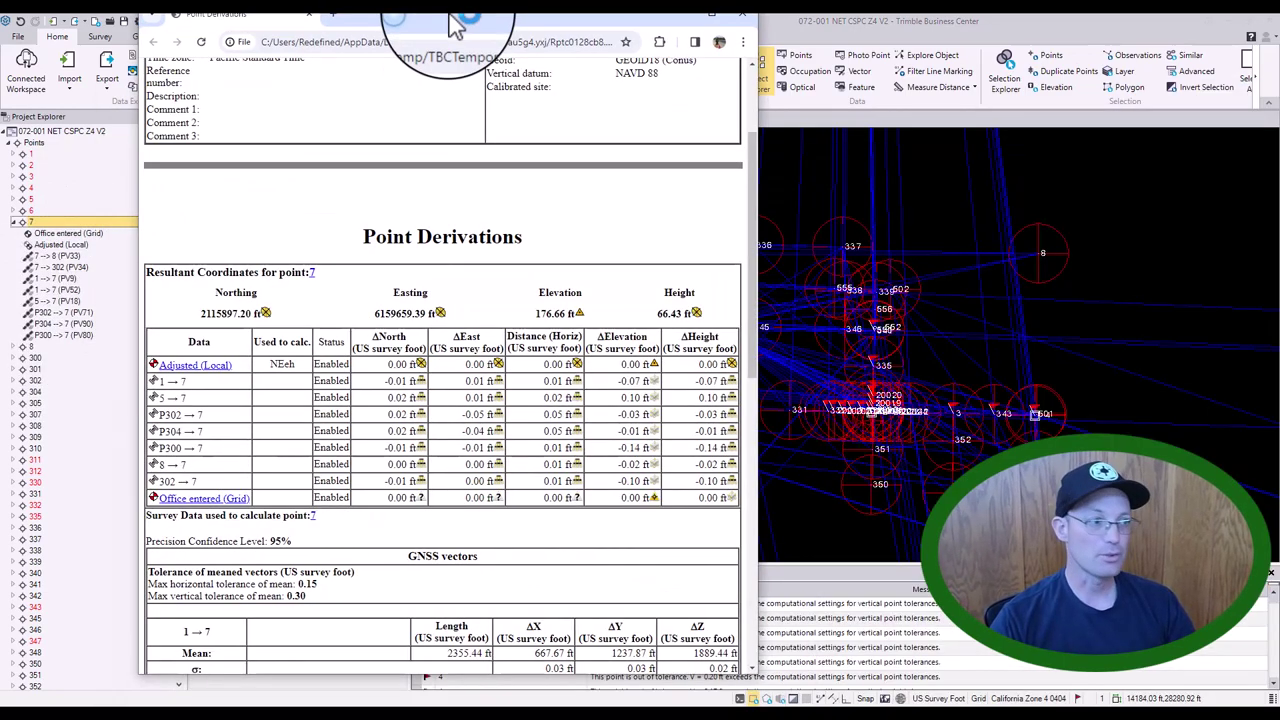
{"action": "double_click", "coordinate": [471, 14]}
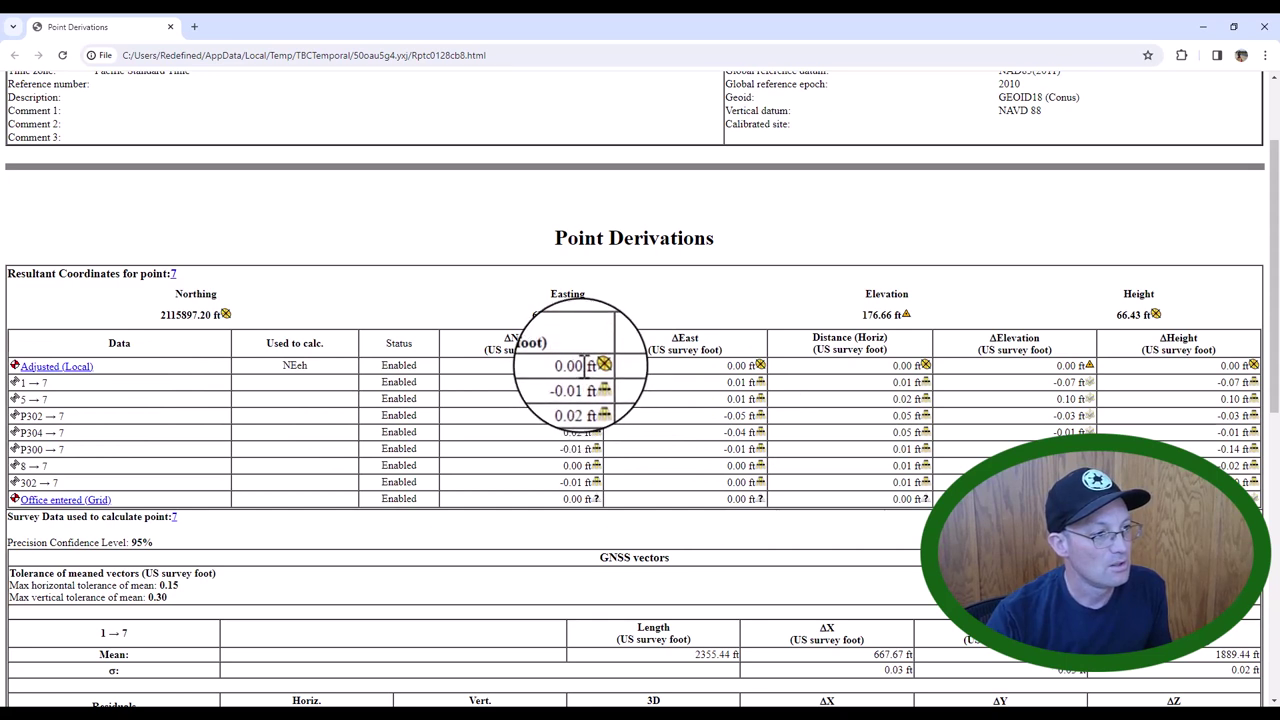
- Highlight point 7's vector differences: 0.02 ΔNorth, 0.01 ΔEast, 0.02 horizontal distance, 0.10 ft ΔElevation
{"action": "left_click", "coordinate": [893, 366]}
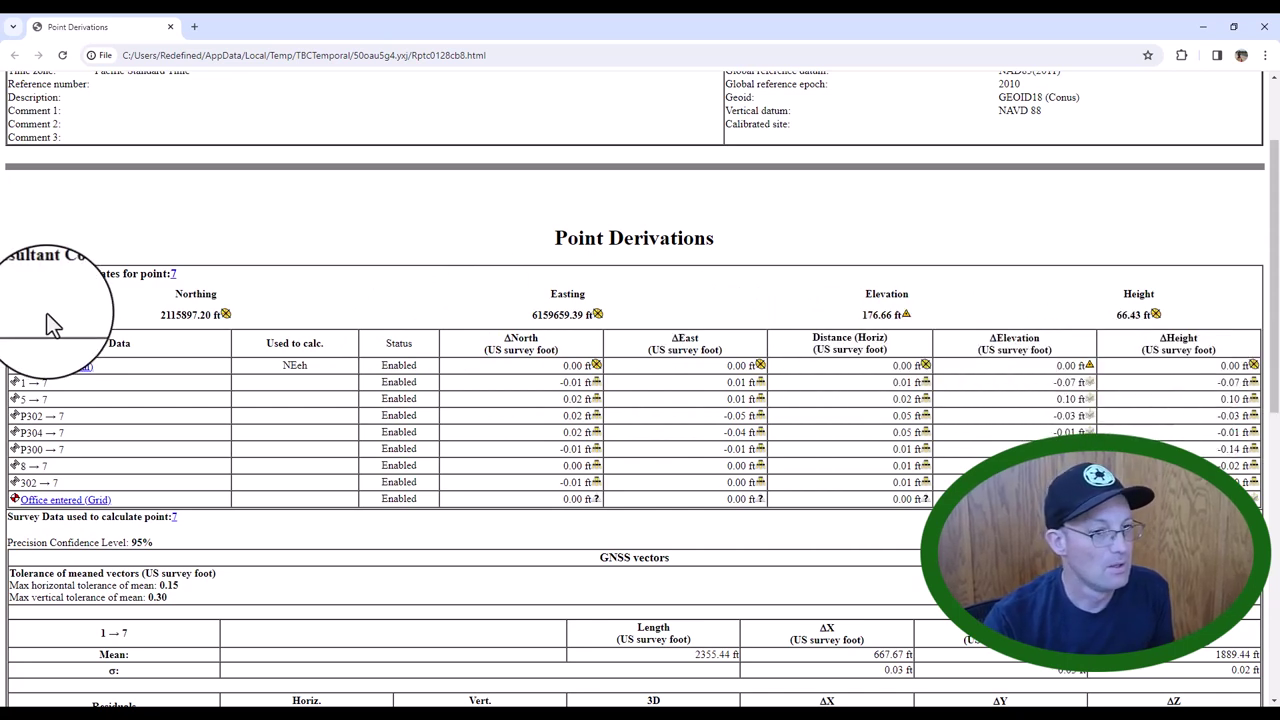
{"action": "left_click", "coordinate": [40, 408]}
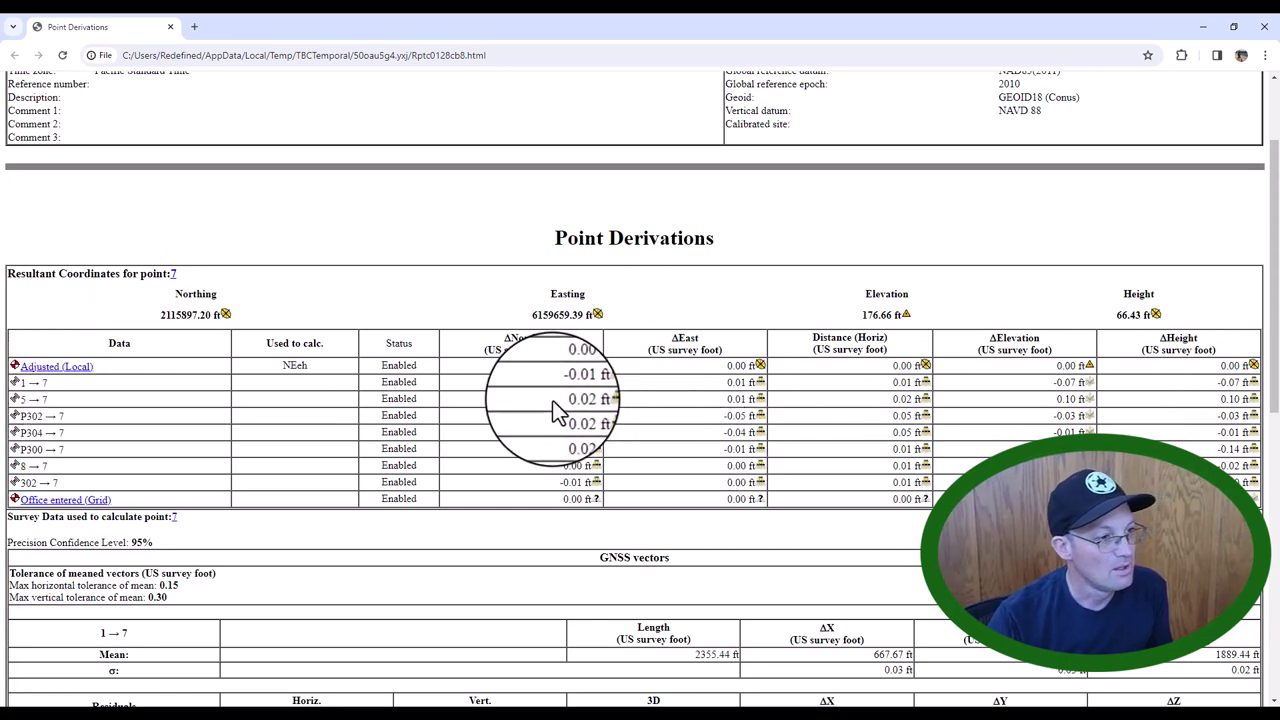
{"action": "double_click", "coordinate": [578, 398]}
{"action": "left_click", "coordinate": [702, 404]}
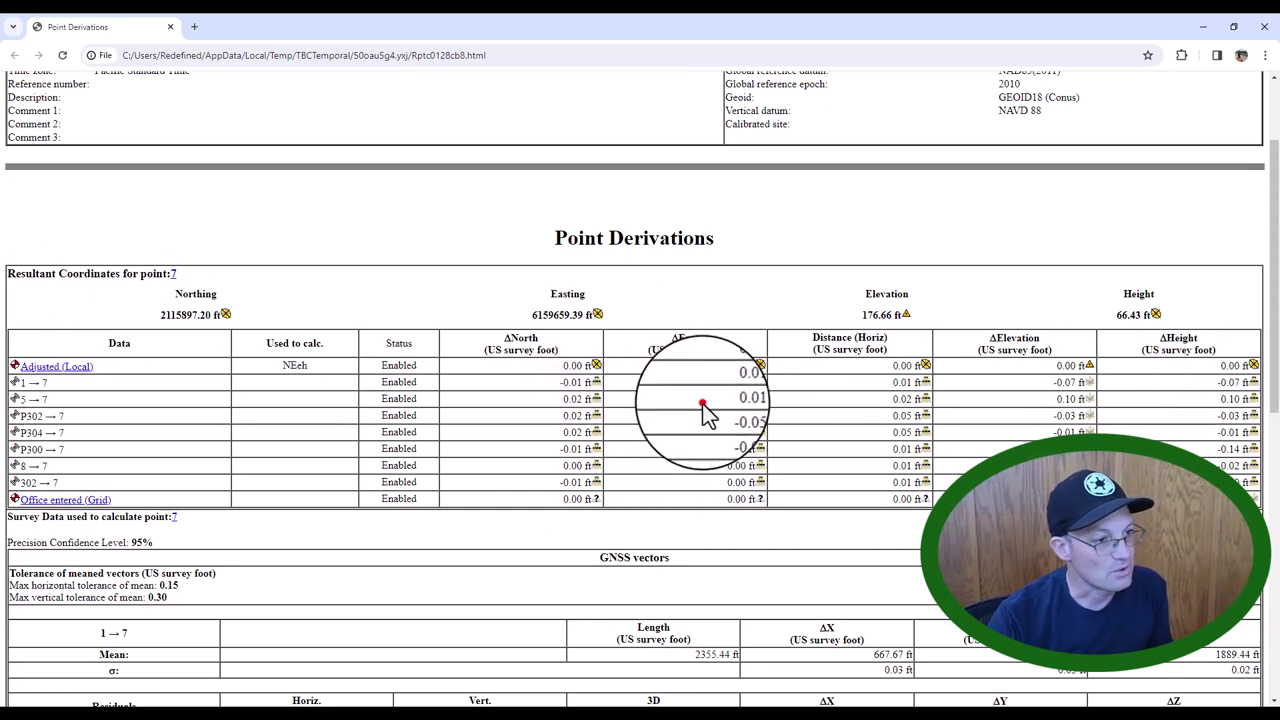
{"action": "double_click", "coordinate": [702, 398]}
{"action": "left_click", "coordinate": [885, 401]}
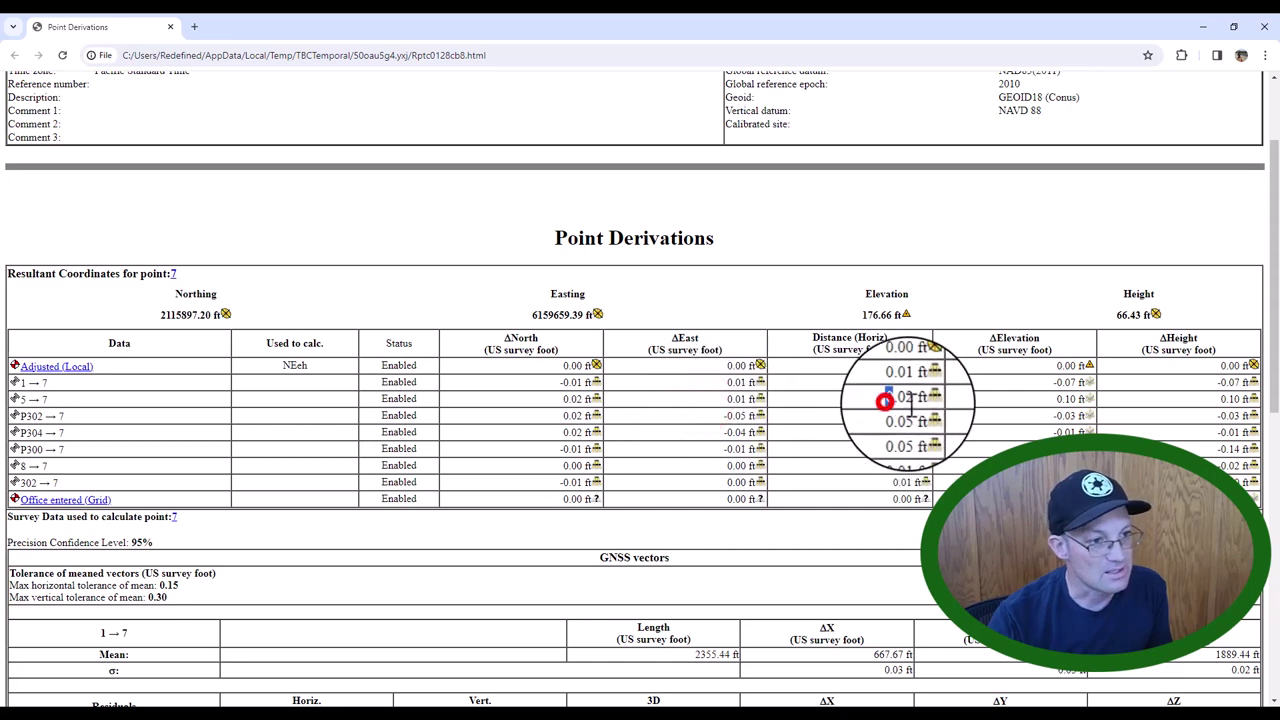
{"action": "left_click_drag", "start_coordinate": [885, 401], "coordinate": [912, 404]}
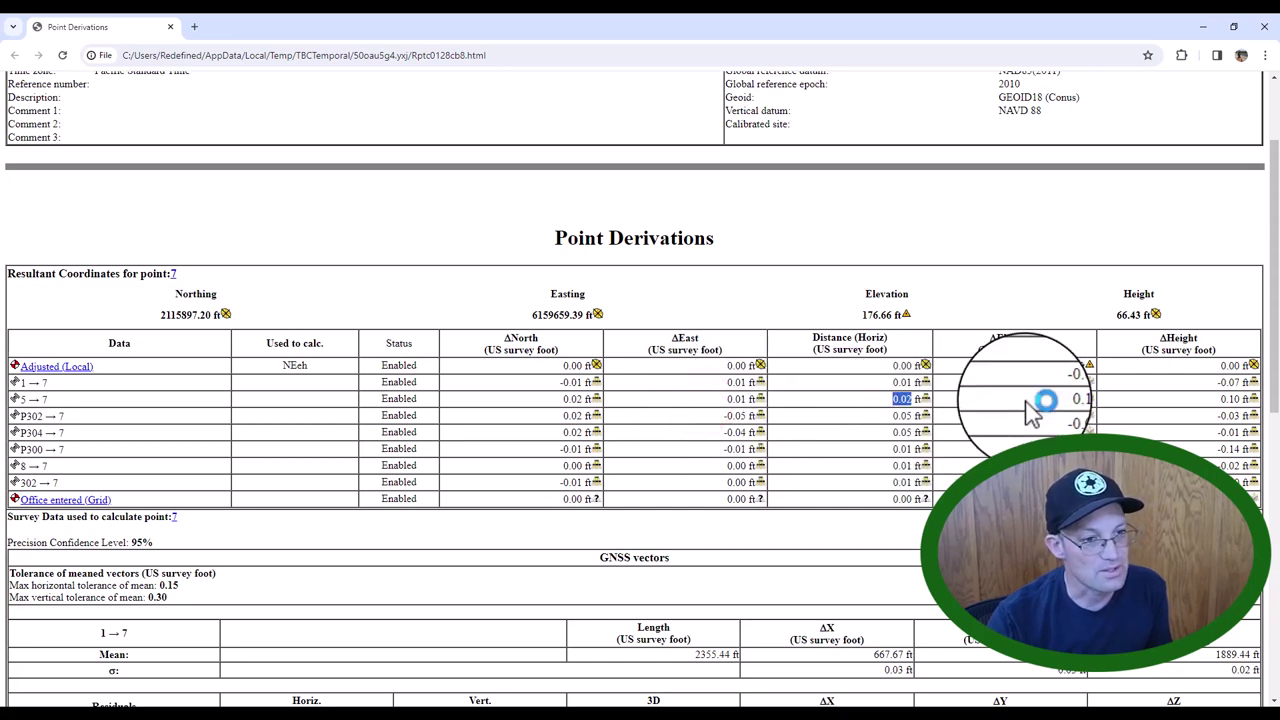
{"action": "left_click_drag", "start_coordinate": [1008, 398], "coordinate": [1092, 402]}
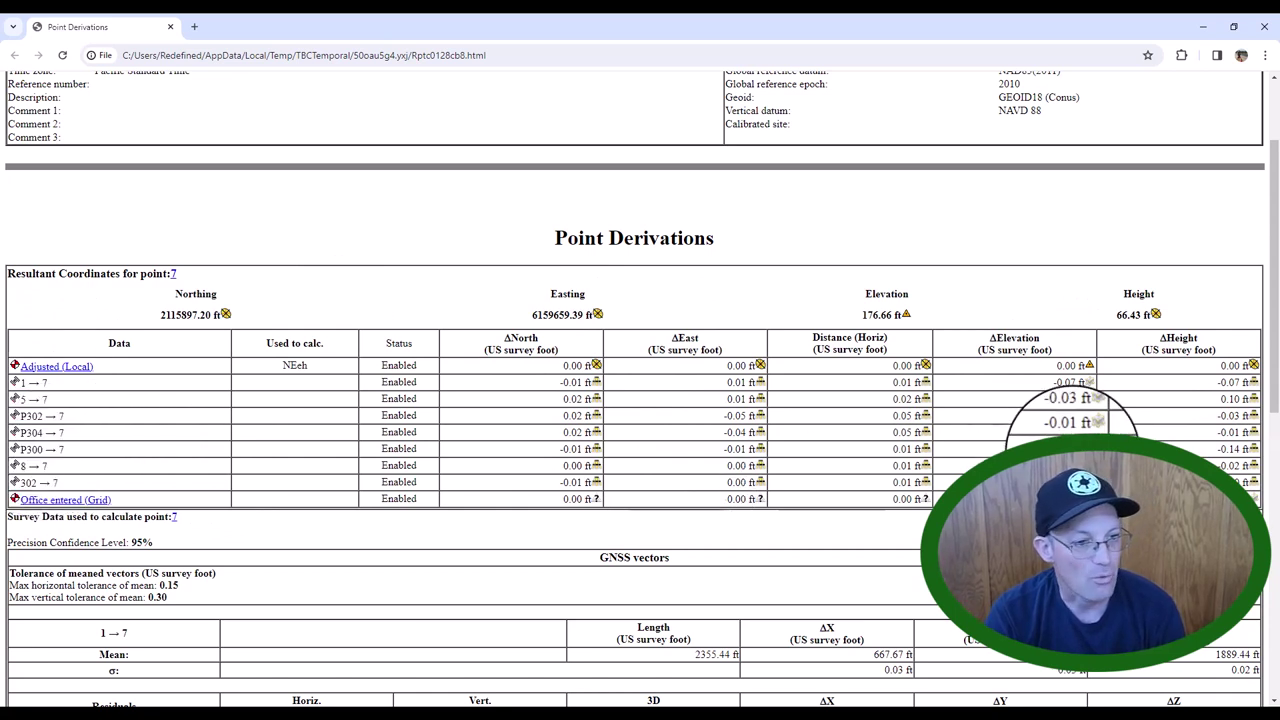
{"action": "double_click", "coordinate": [1070, 399]}
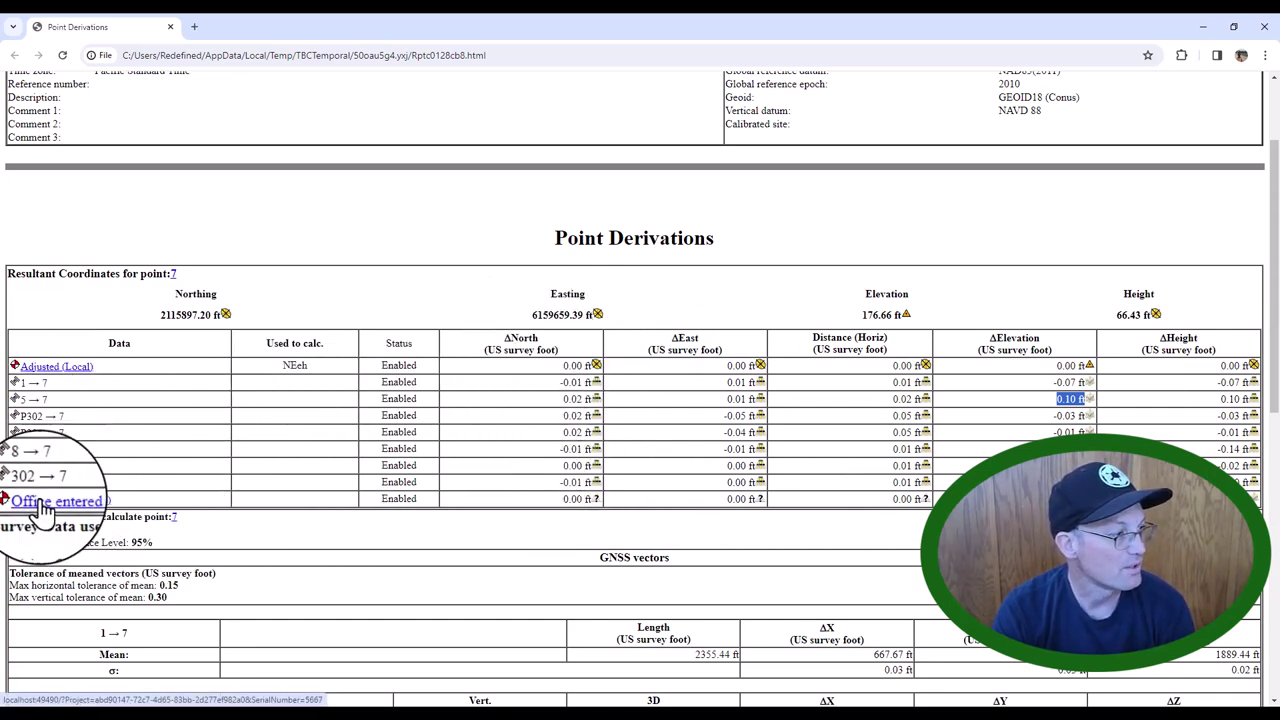
- Check the Office entered row's zero offsets and point 7's resultant coordinates, then close the report
{"action": "left_click_drag", "start_coordinate": [510, 505], "coordinate": [920, 505]}
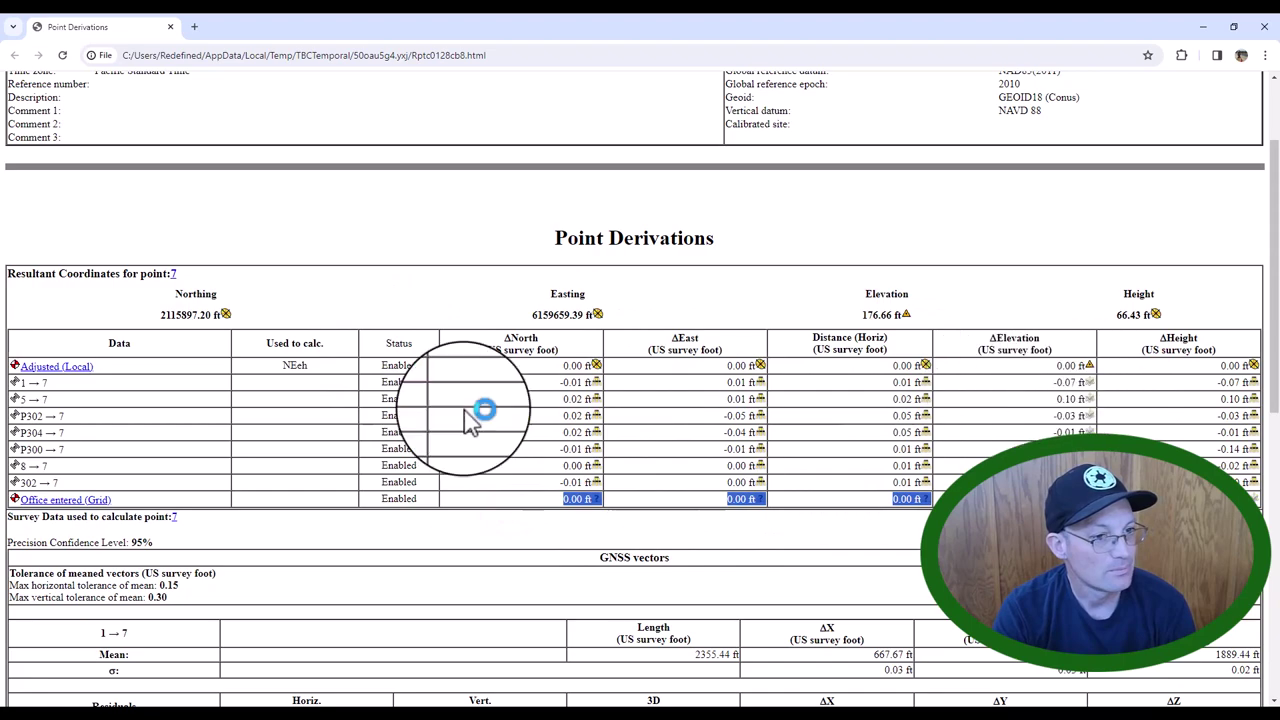
{"action": "scroll", "coordinate": [606, 491], "scroll_direction": "down", "scroll_amount": 3}
{"action": "scroll", "coordinate": [606, 505], "scroll_direction": "down", "scroll_amount": 3}
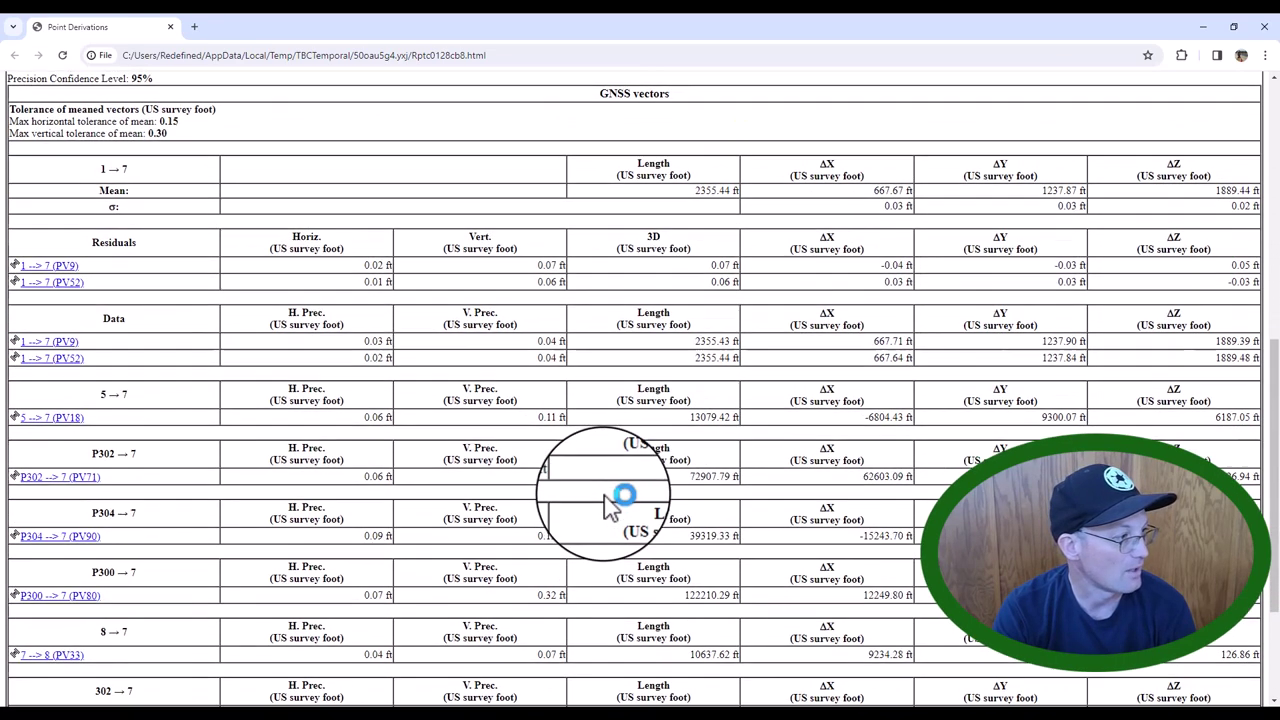
{"action": "scroll", "coordinate": [591, 580], "scroll_direction": "up", "scroll_amount": 5}
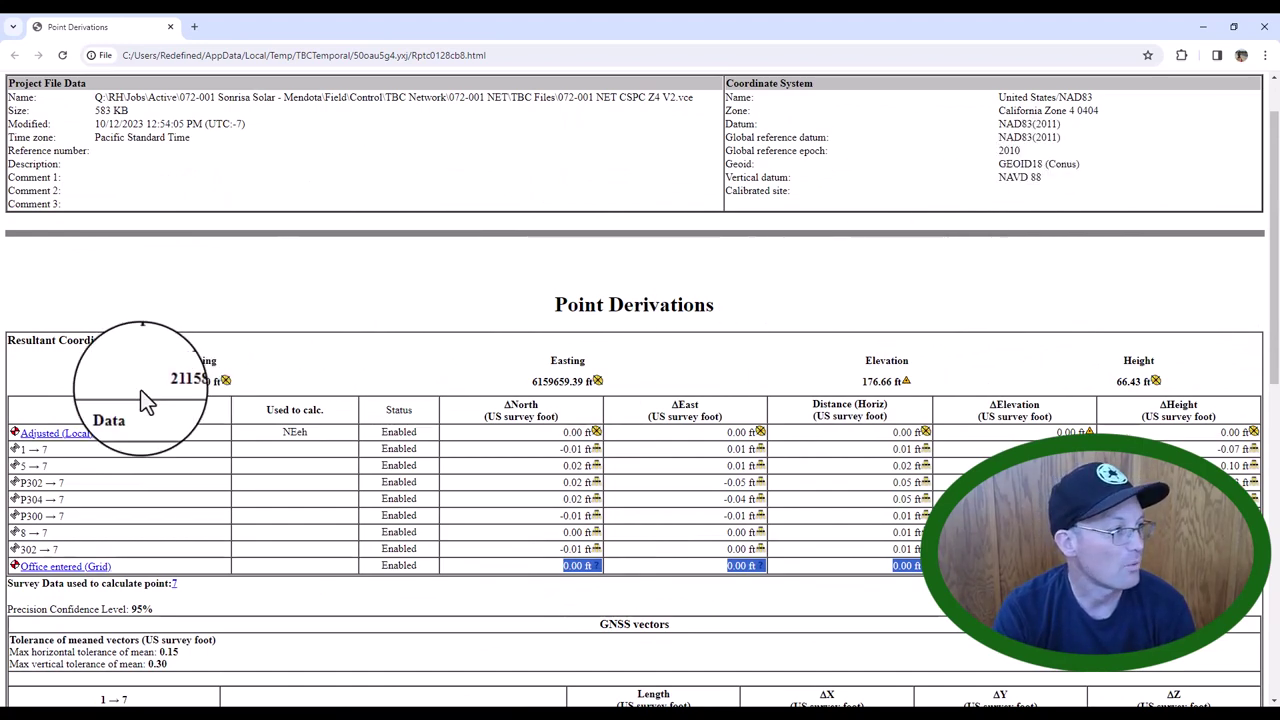
{"action": "left_click_drag", "start_coordinate": [177, 385], "coordinate": [1150, 403]}
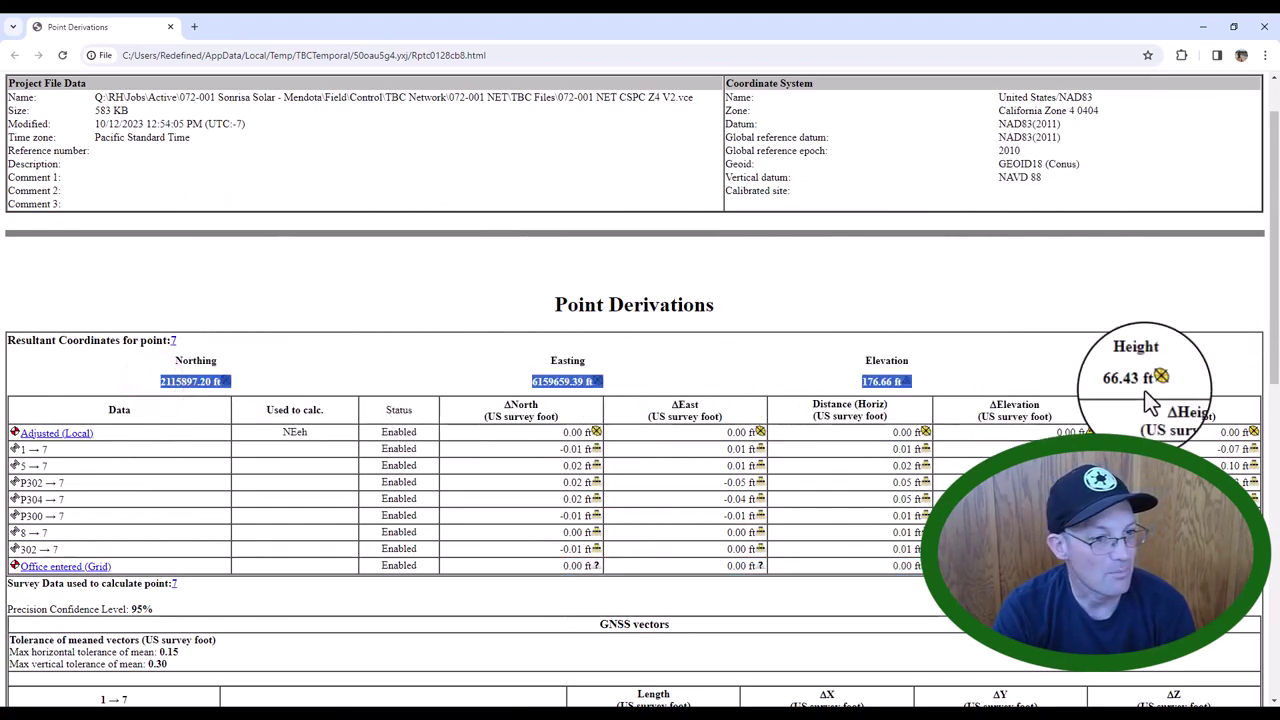
{"action": "left_click", "coordinate": [1266, 19]}
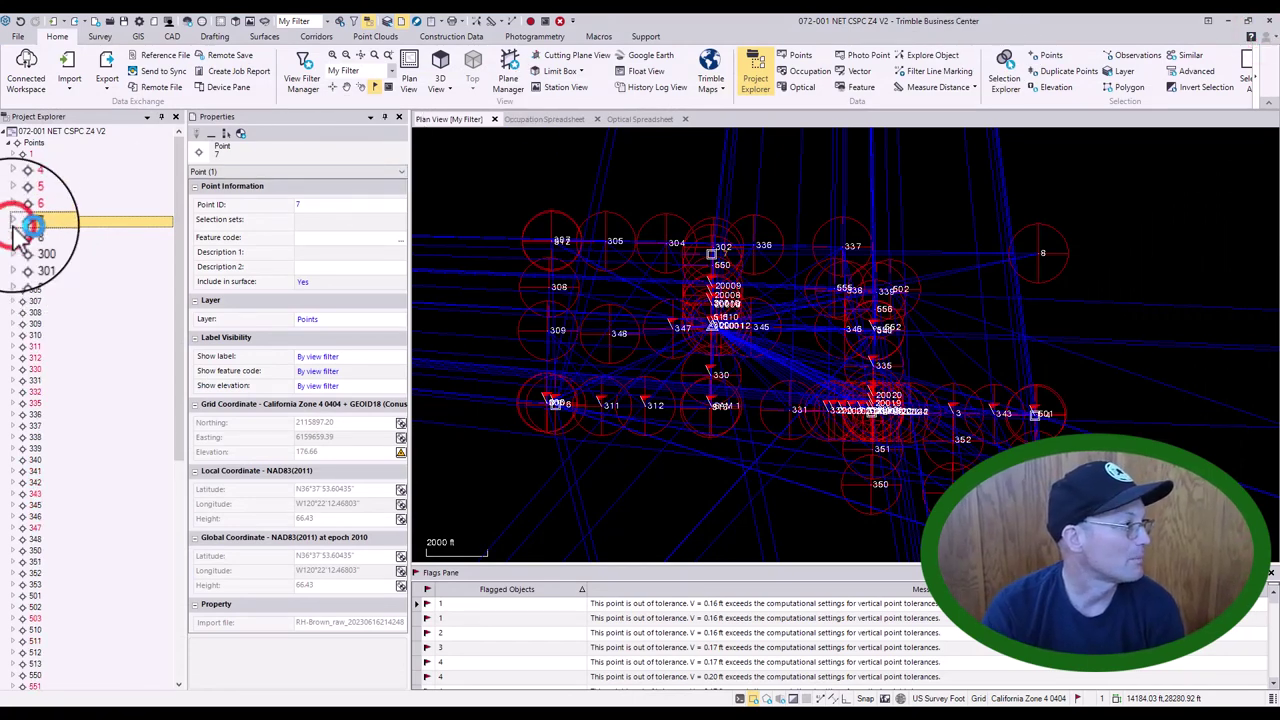
- Generate the Point Derivation Report for point 311 from Project Explorer
{"action": "left_click", "coordinate": [35, 347]}
{"action": "right_click", "coordinate": [43, 348]}
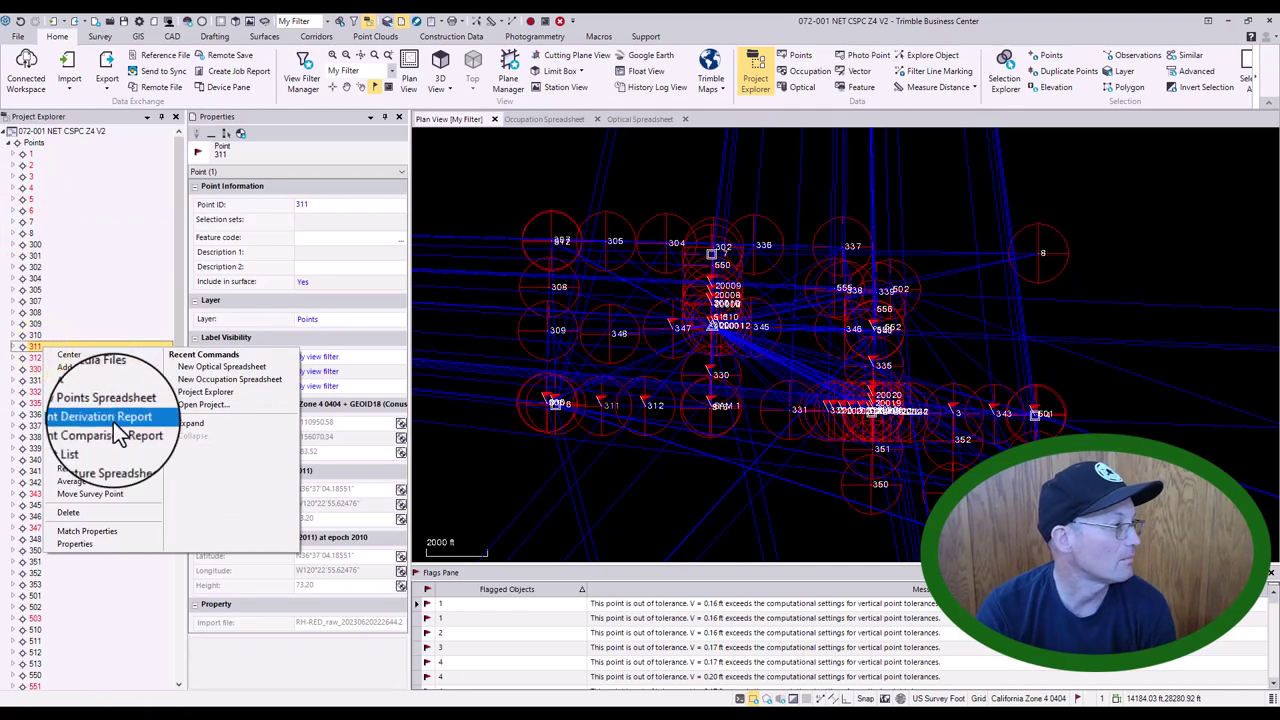
{"action": "left_click", "coordinate": [115, 424]}
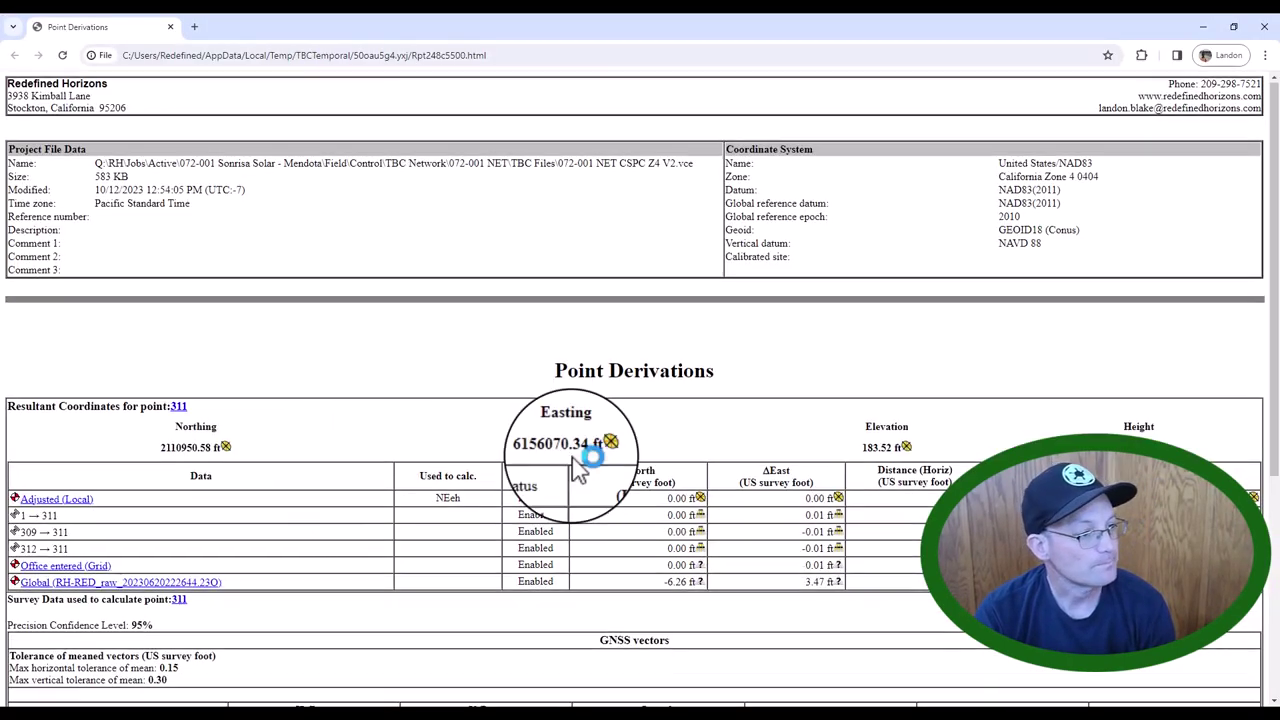
{"action": "scroll", "coordinate": [590, 480], "scroll_direction": "down", "scroll_amount": 3}
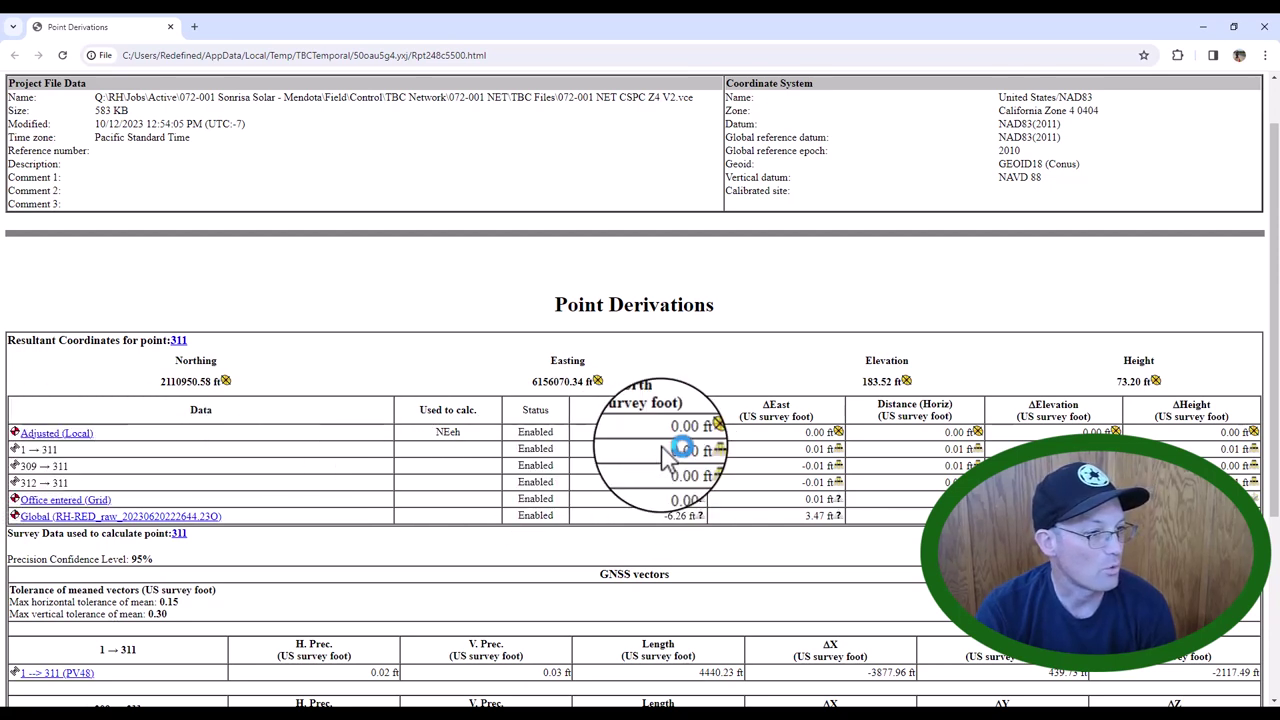
- Inspect the coordinate differences of the 1→311, 309→311 and 312→311 rows, then close the report
{"action": "left_click_drag", "start_coordinate": [660, 446], "coordinate": [1237, 450]}
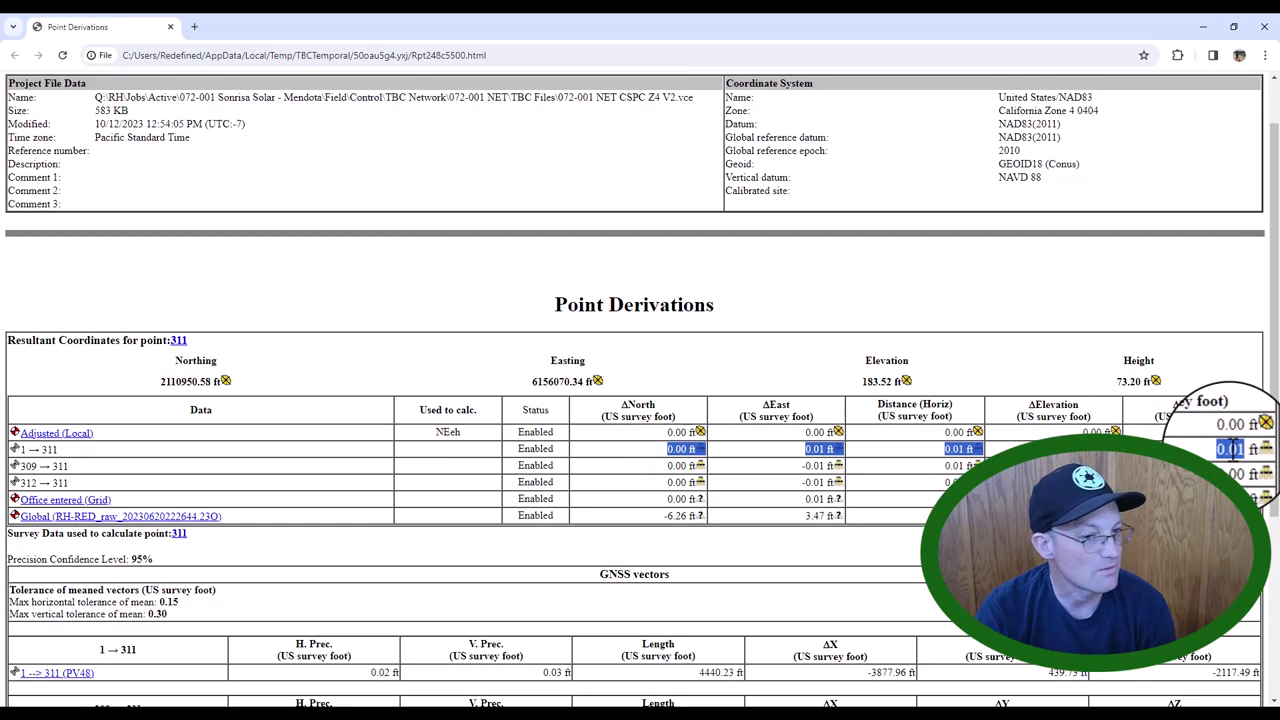
{"action": "left_click", "coordinate": [194, 451]}
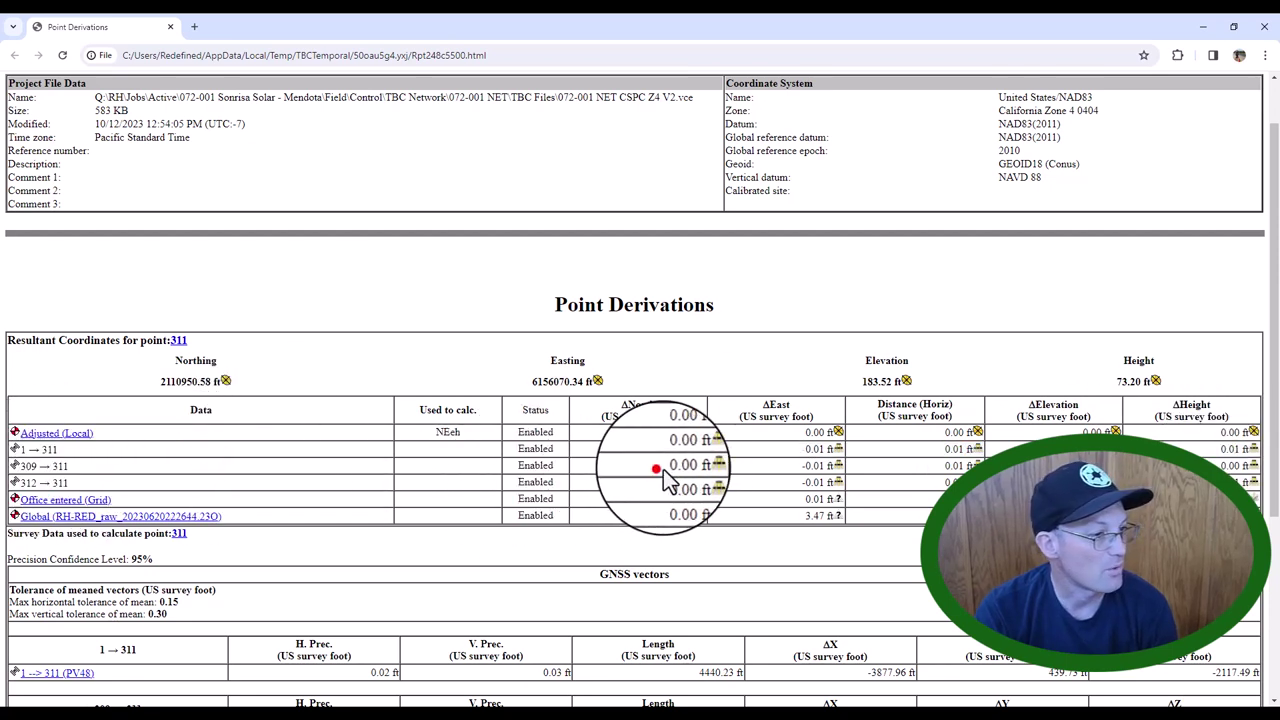
{"action": "left_click_drag", "start_coordinate": [660, 472], "coordinate": [1240, 465]}
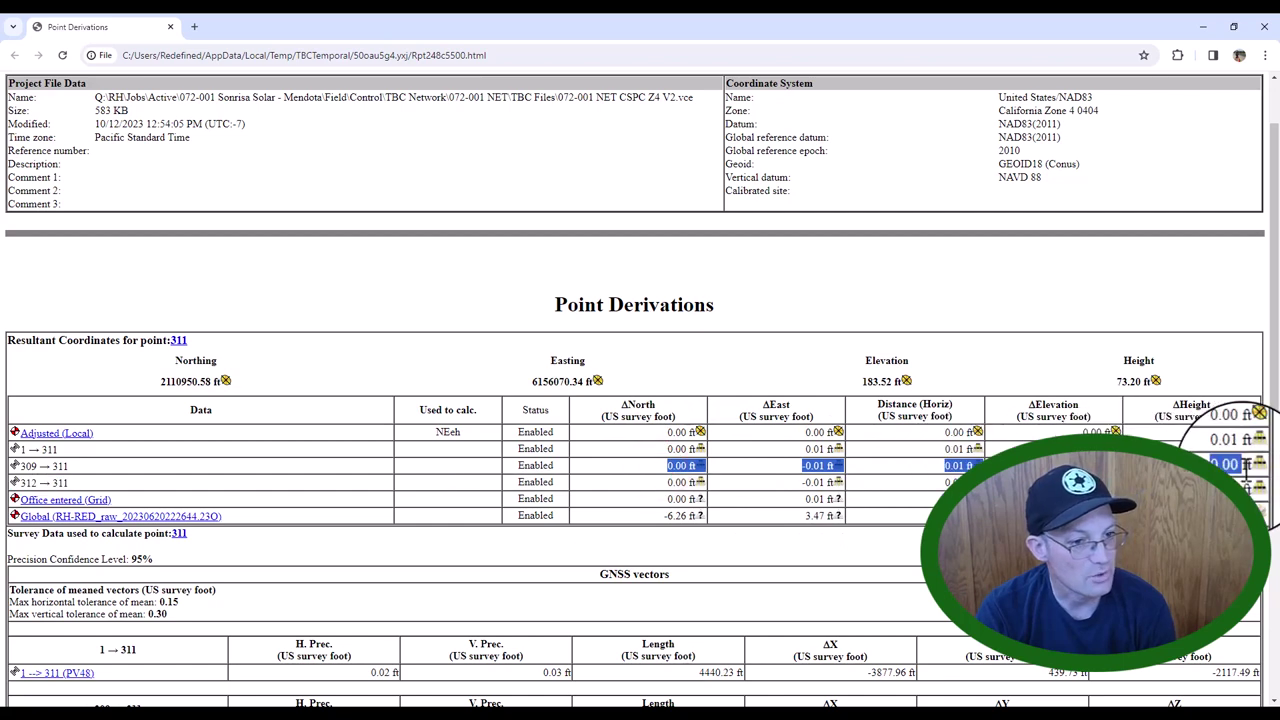
{"action": "left_click", "coordinate": [114, 481]}
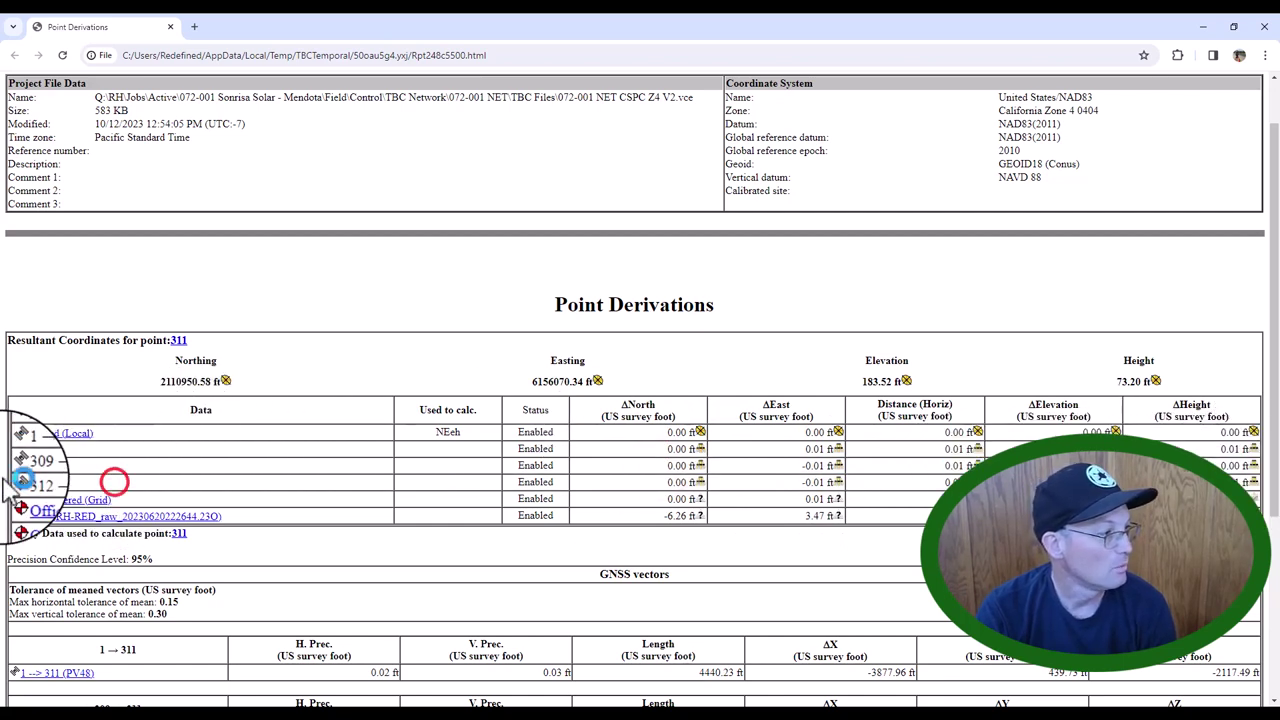
{"action": "left_click_drag", "start_coordinate": [645, 481], "coordinate": [1258, 486]}
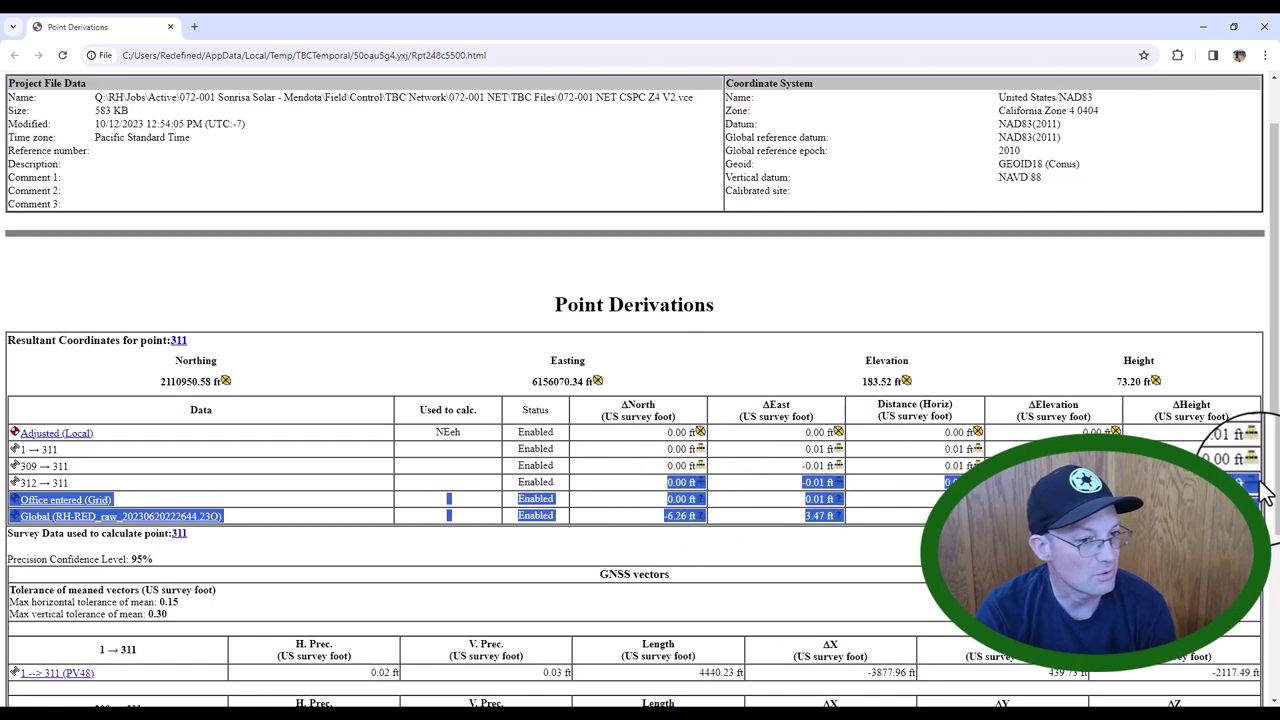
{"action": "left_click", "coordinate": [422, 547]}
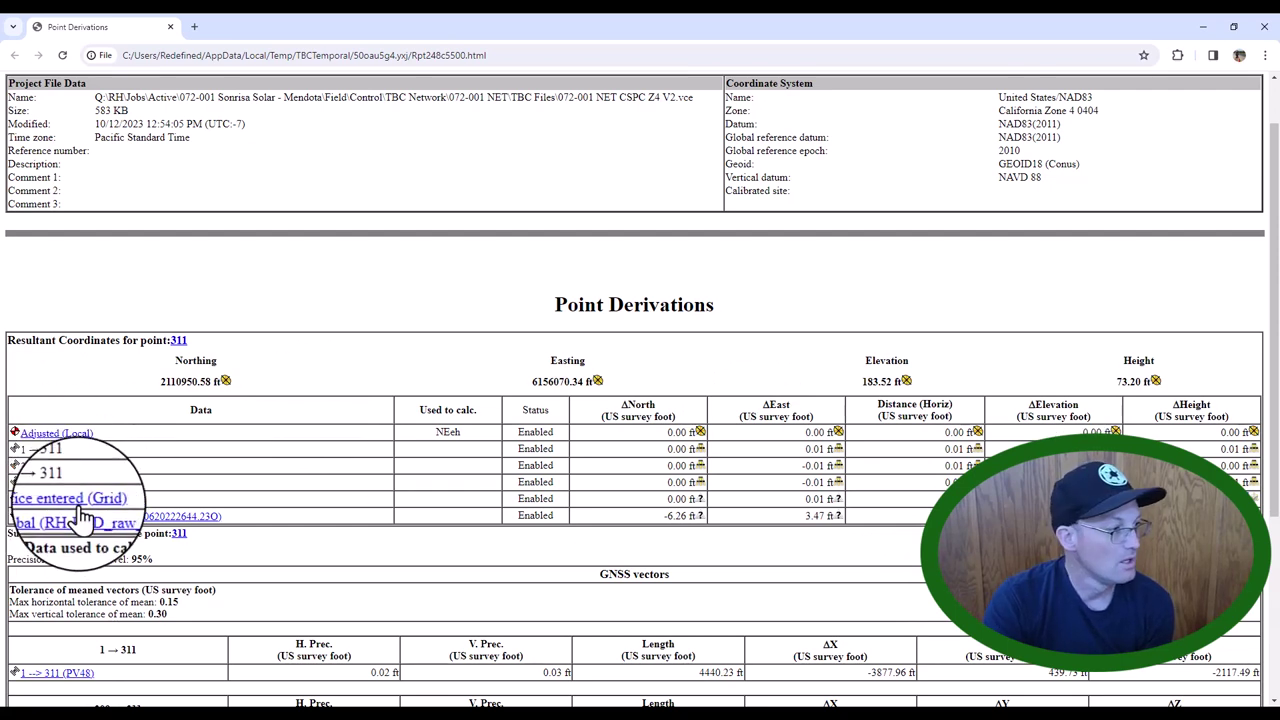
{"action": "left_click", "coordinate": [298, 543]}
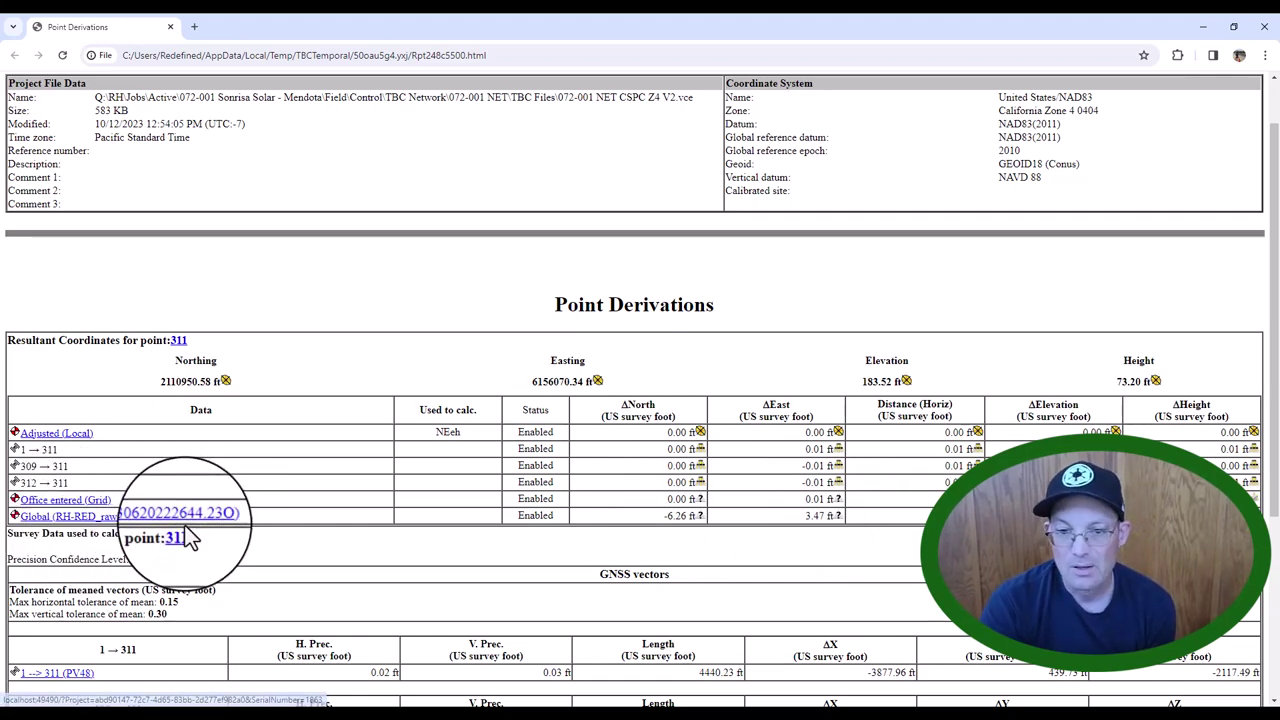
{"action": "left_click", "coordinate": [1259, 30]}
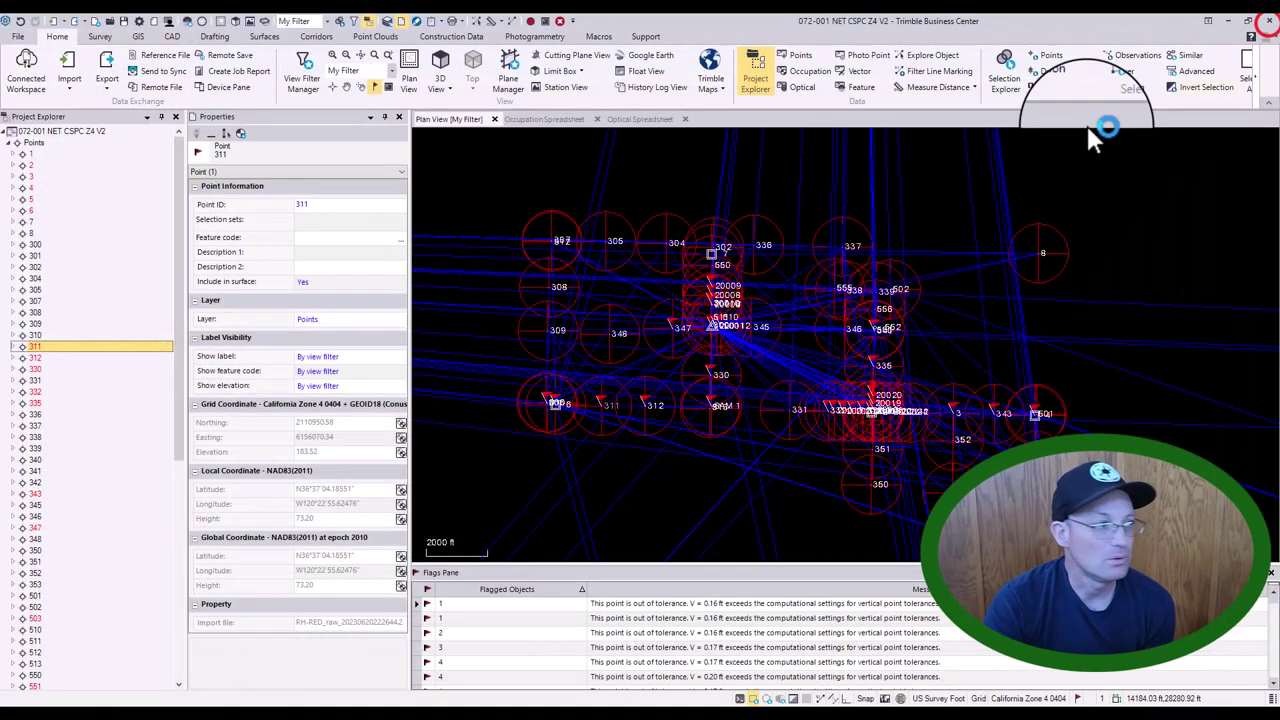
- Delete point 311's RH-RED Global coordinate record, keeping the network adjustment, then recompute the project
{"action": "left_click", "coordinate": [12, 346]}
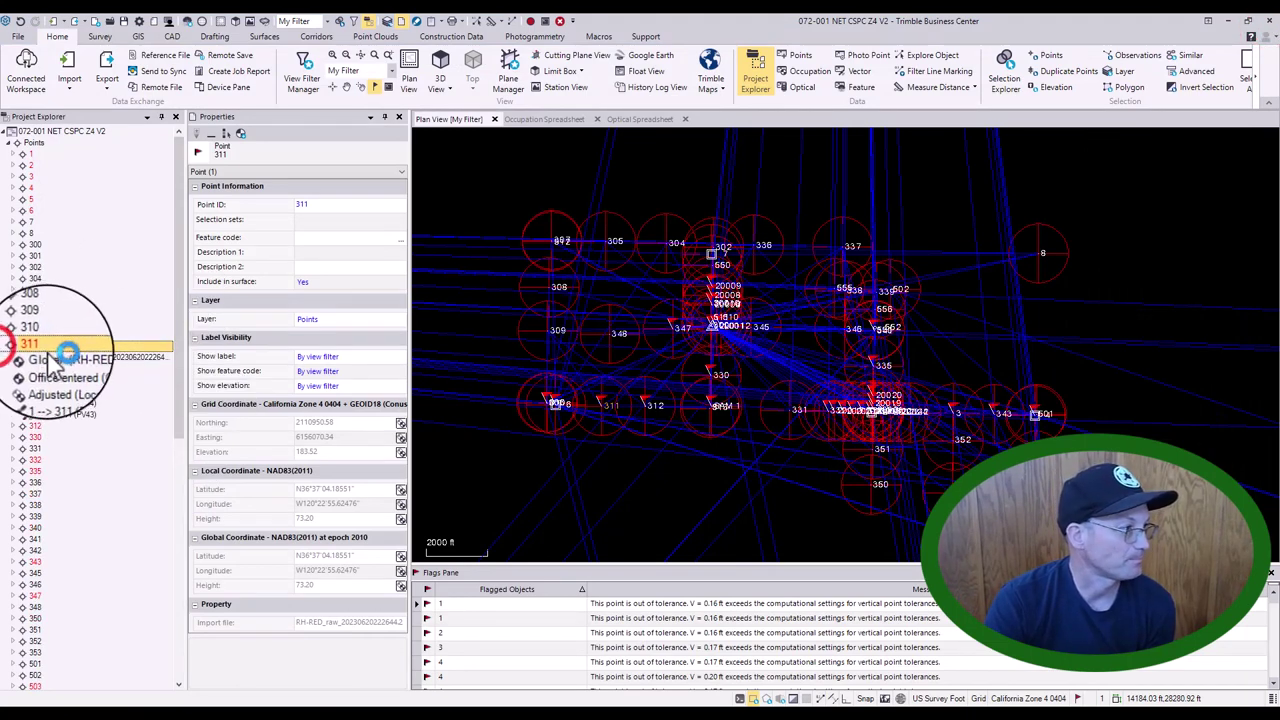
{"action": "left_click", "coordinate": [45, 357]}
{"action": "right_click", "coordinate": [45, 357]}
{"action": "left_click", "coordinate": [90, 396]}
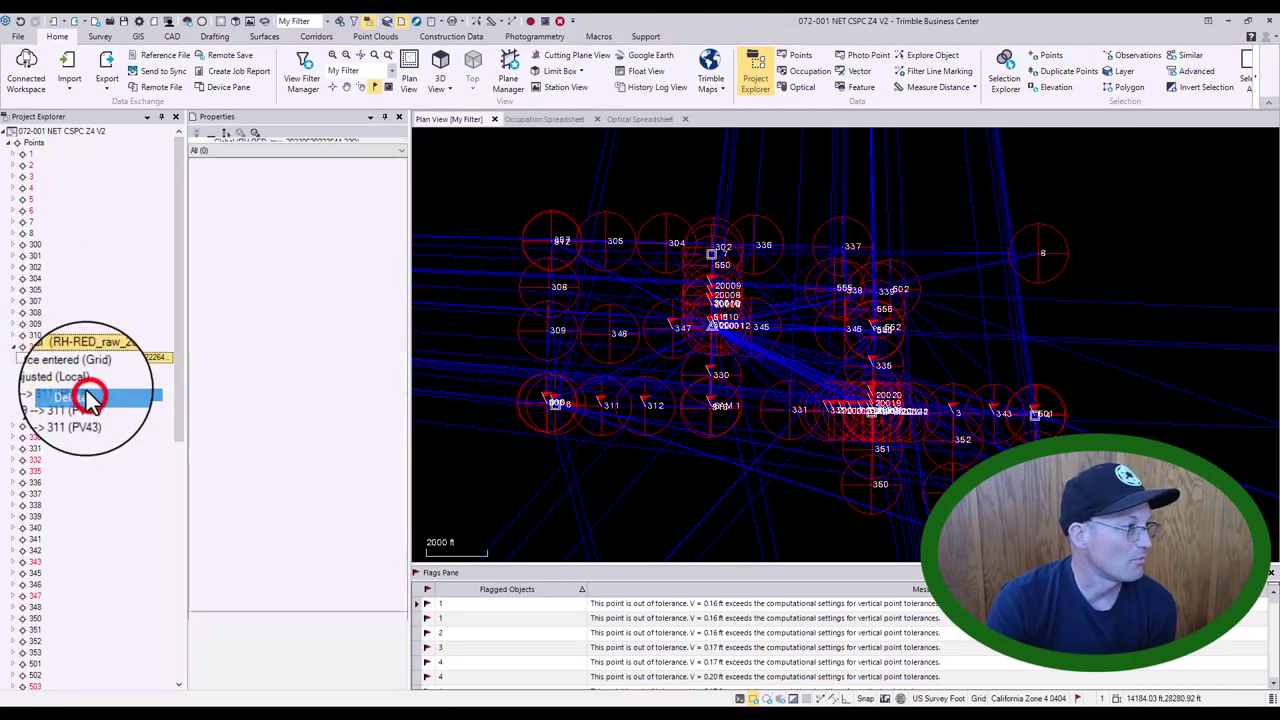
{"action": "left_click", "coordinate": [728, 408]}
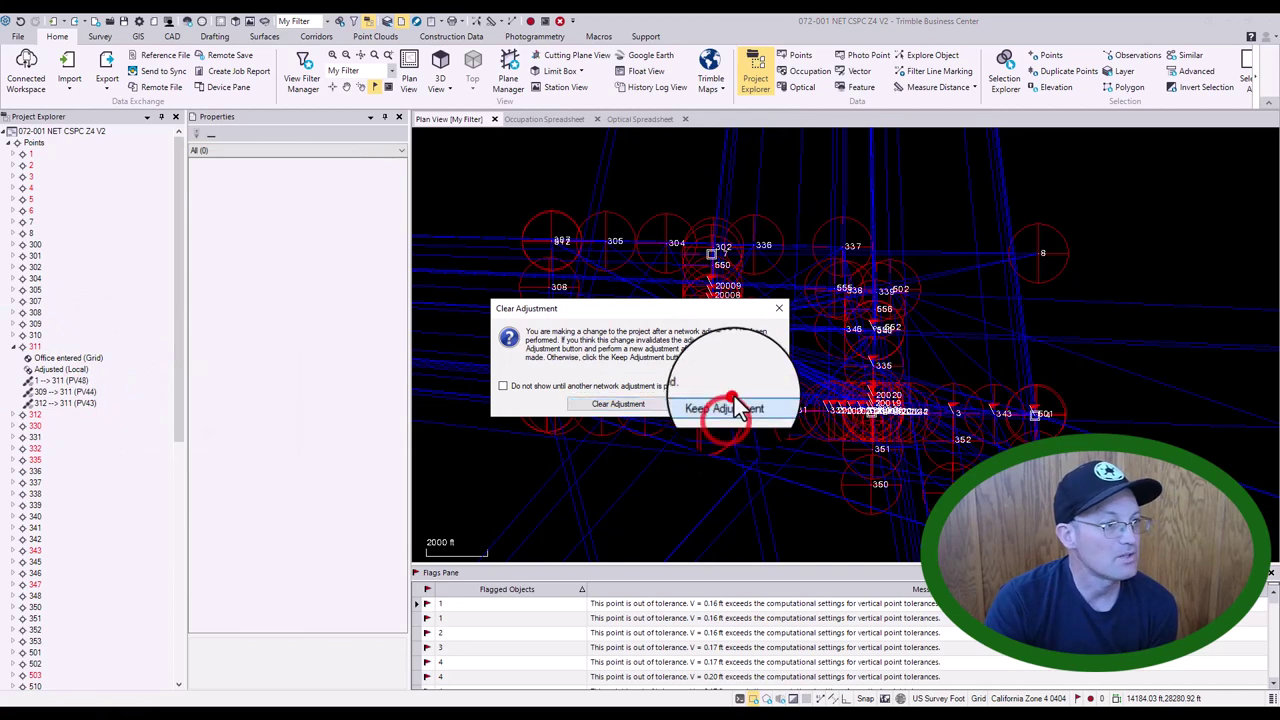
{"action": "left_click", "coordinate": [530, 21]}
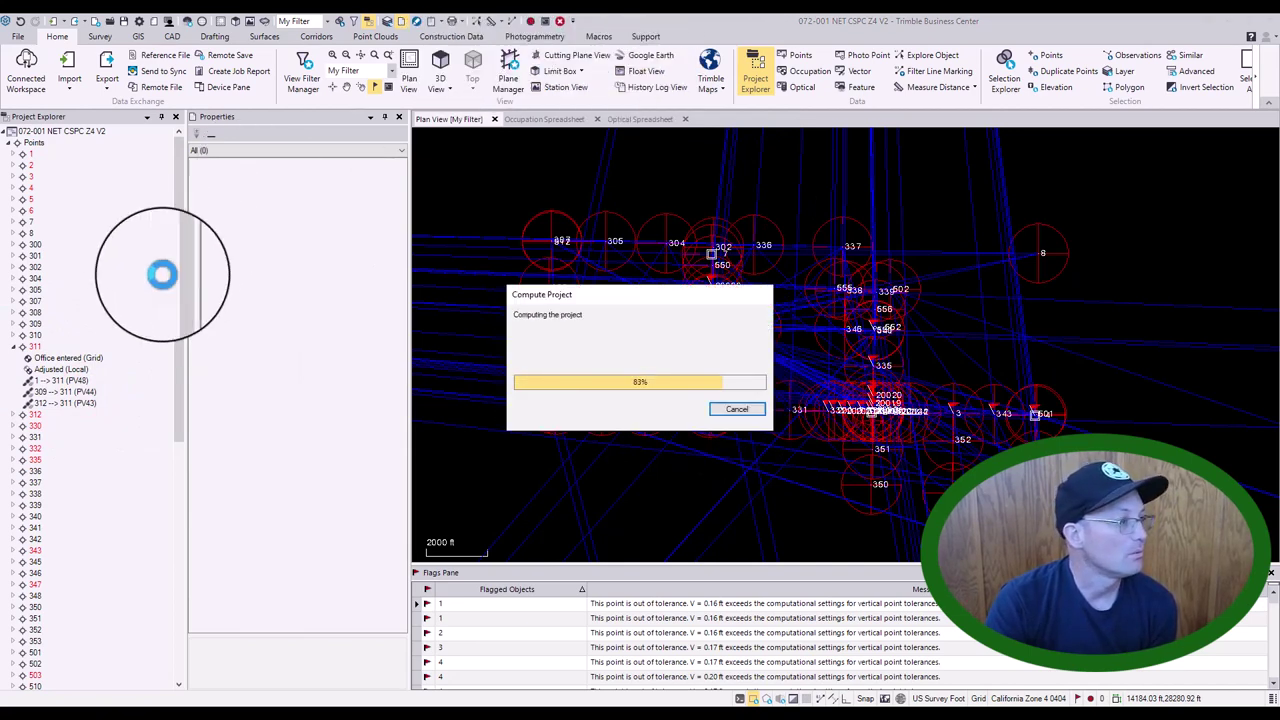
{"action": "right_click", "coordinate": [58, 345]}
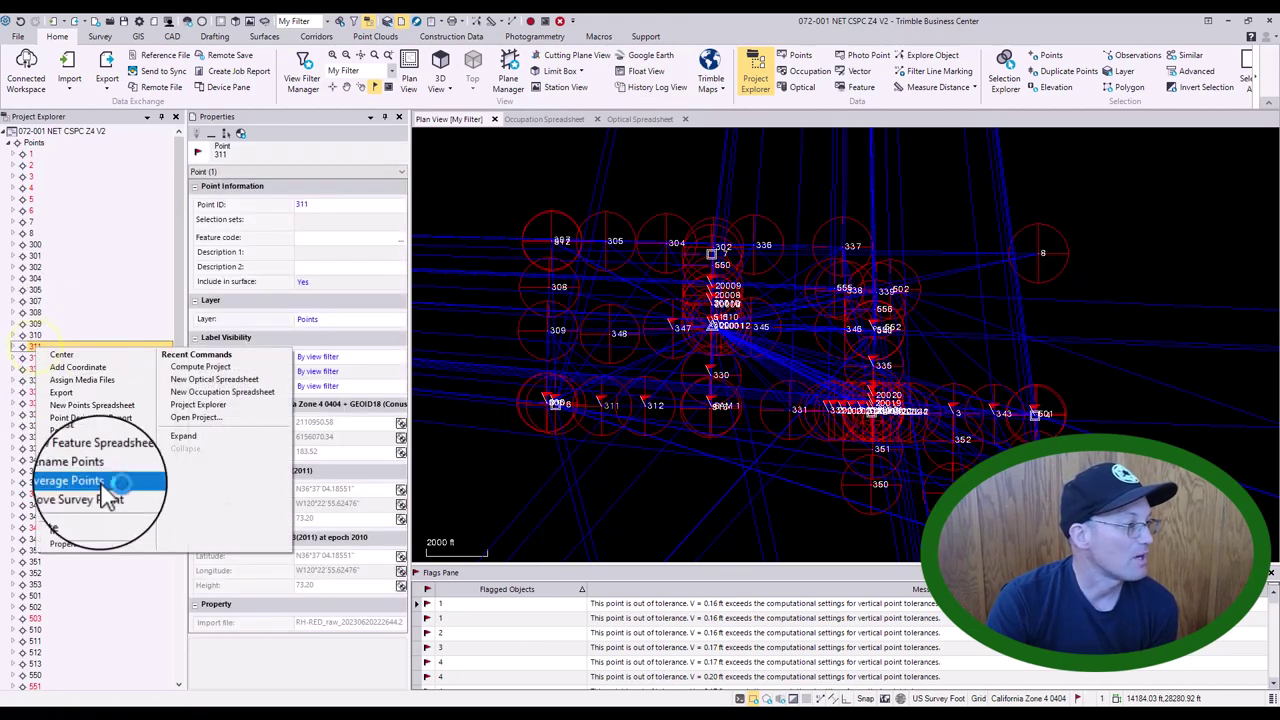
- Regenerate point 311's derivation report, confirm no Global row remains, and close it
{"action": "left_click", "coordinate": [118, 418]}
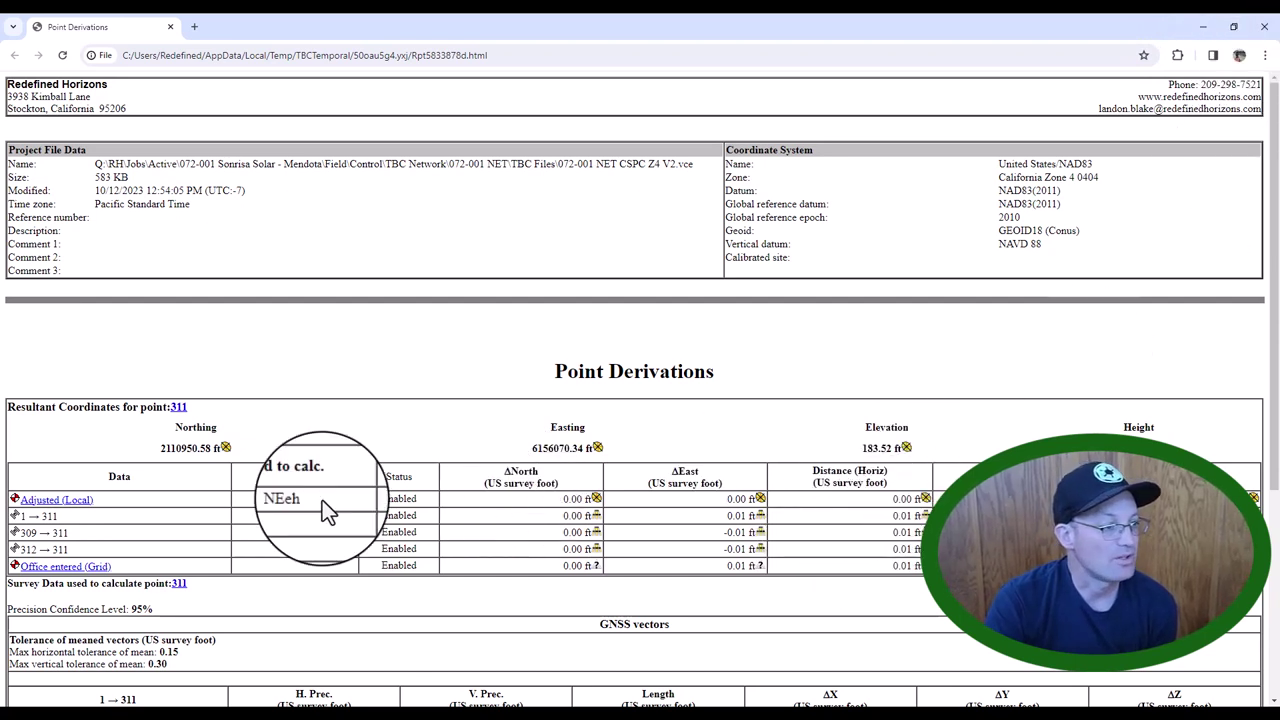
{"action": "left_click", "coordinate": [1268, 30]}
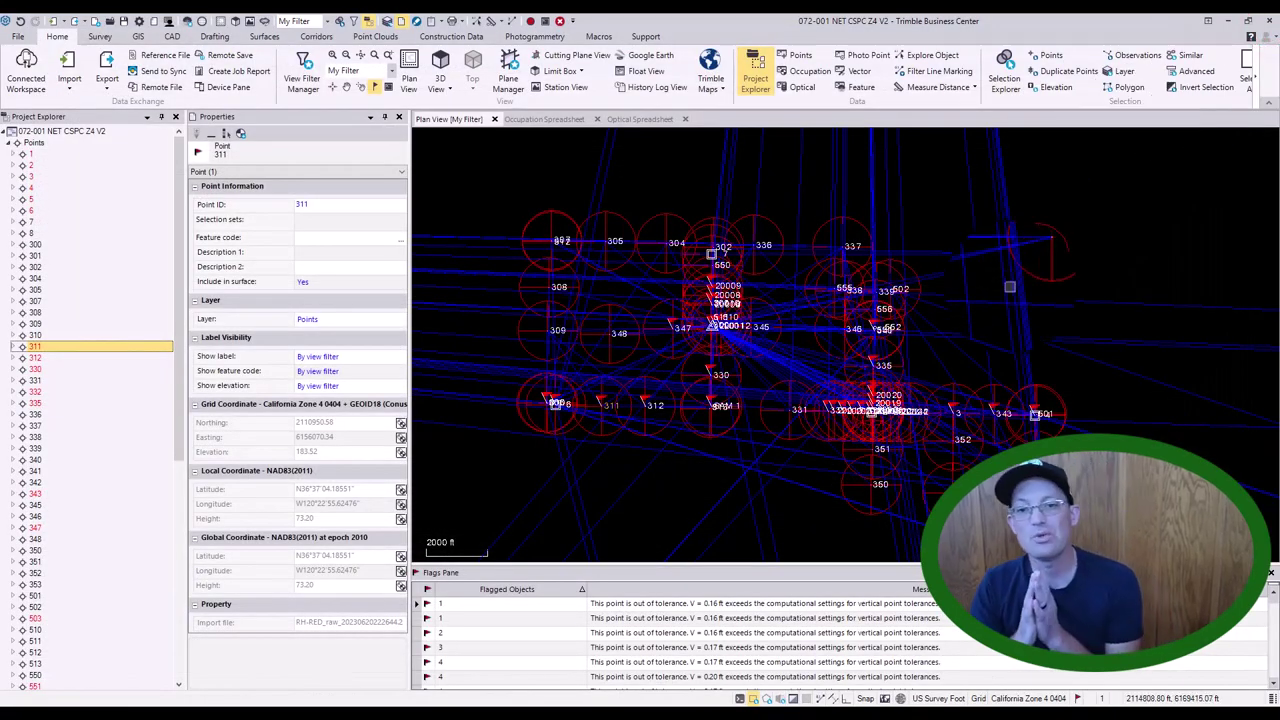
{"action": "mouse_move", "coordinate": [1010, 285]}
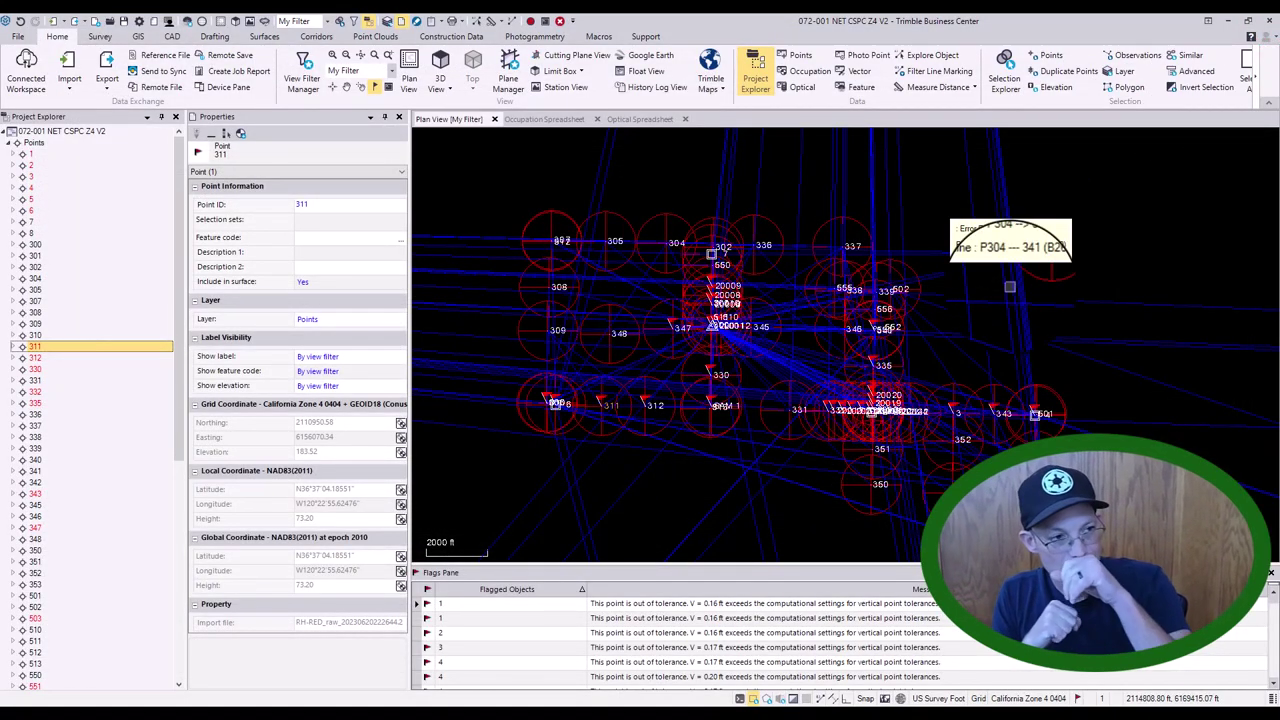